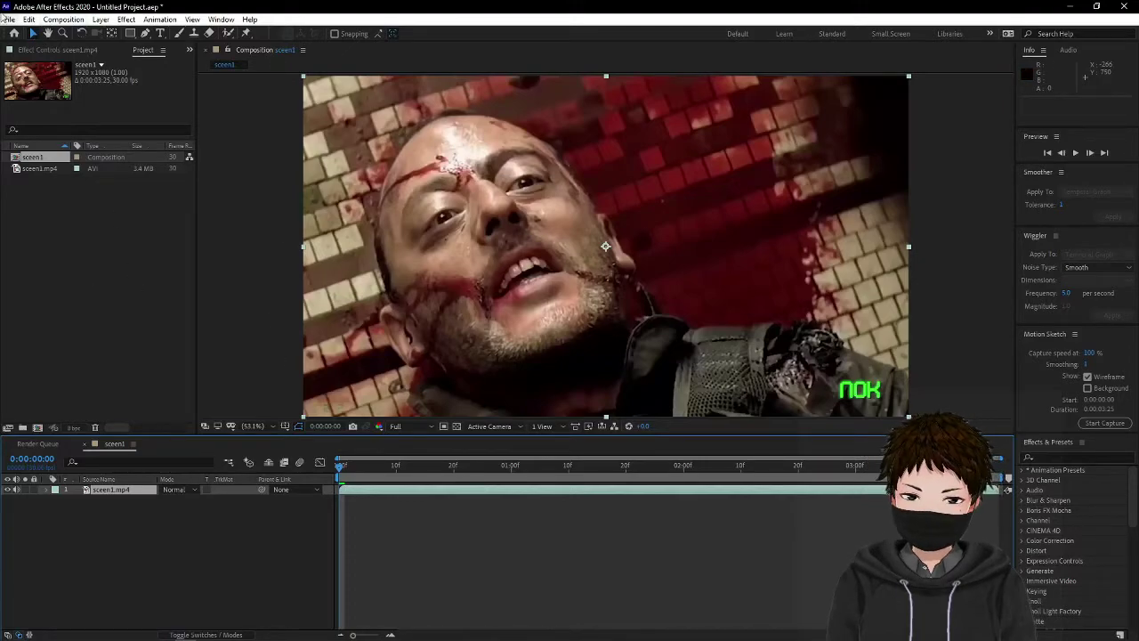
- Set the frame rate of the sceen1 composition to 12 frames per second
{"action": "left_click", "coordinate": [79, 19]}
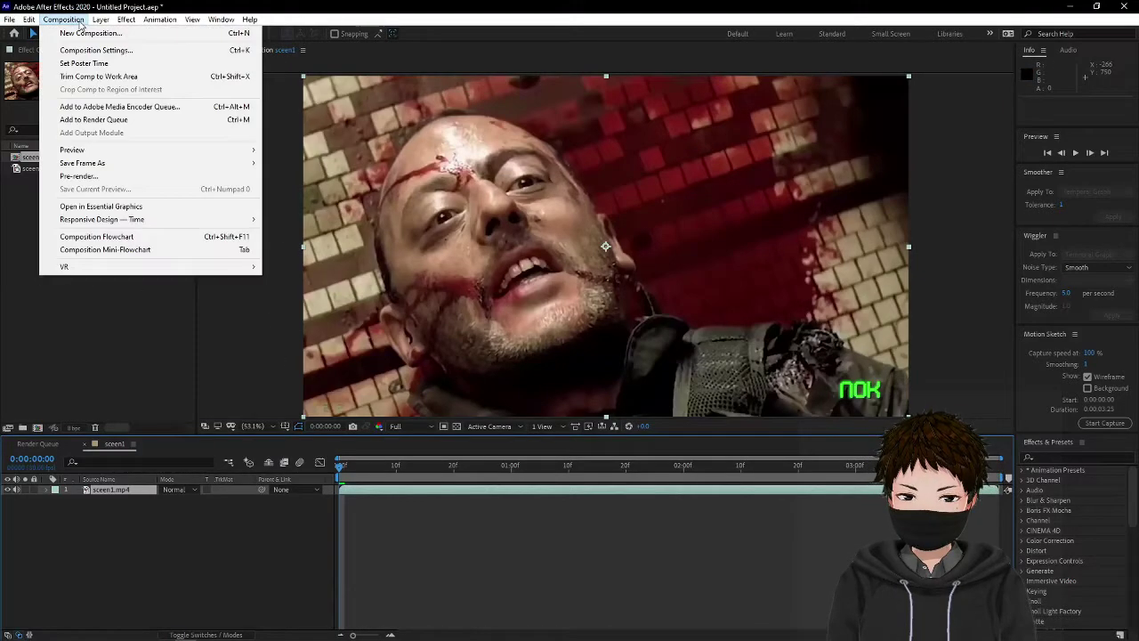
{"action": "left_click", "coordinate": [78, 50]}
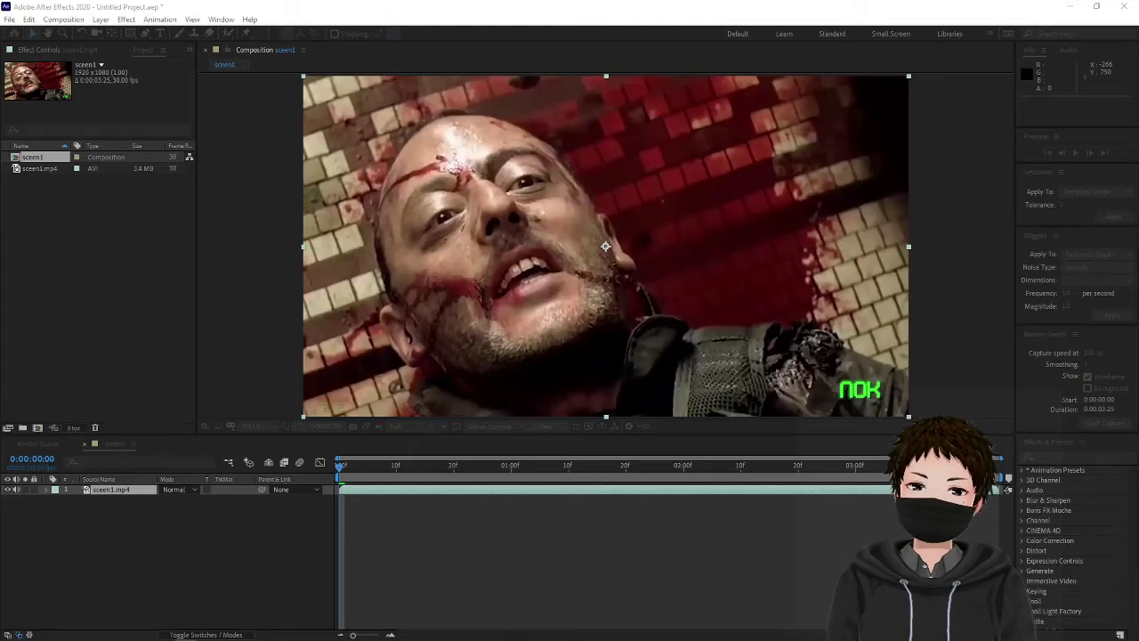
{"action": "left_click_drag", "start_coordinate": [116, 330], "coordinate": [296, 129]}
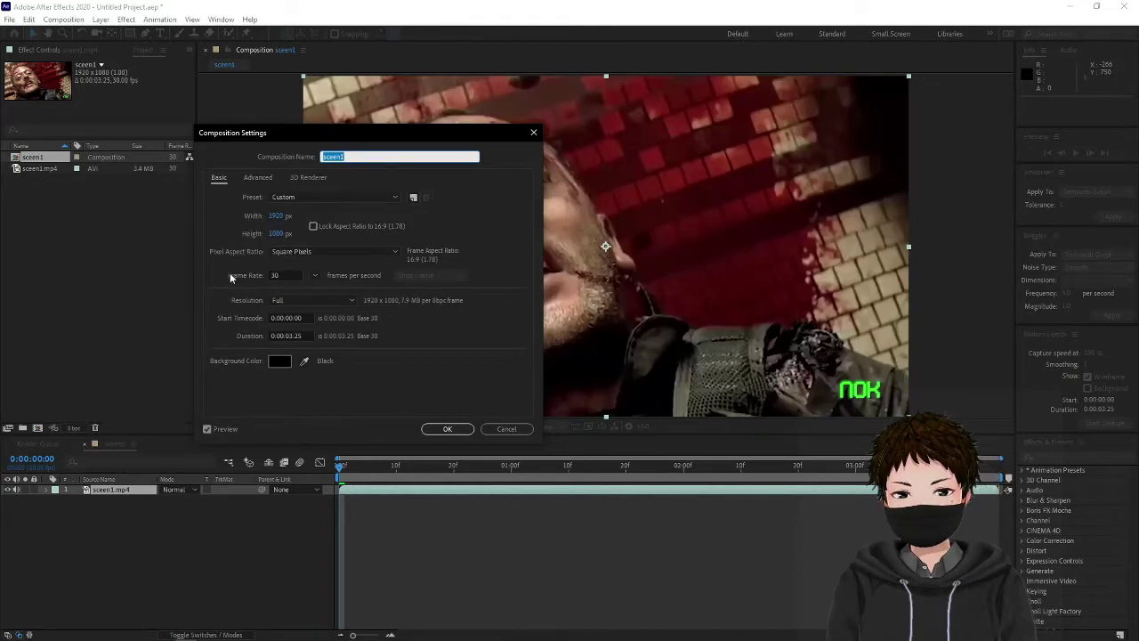
{"action": "left_click", "coordinate": [314, 274]}
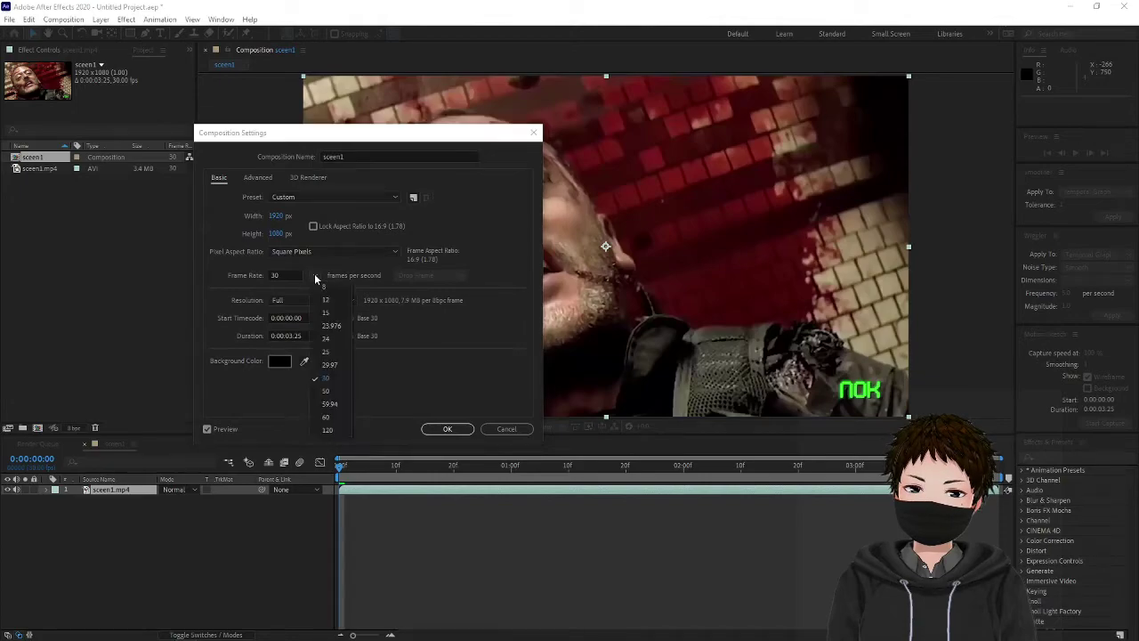
{"action": "left_click", "coordinate": [324, 301]}
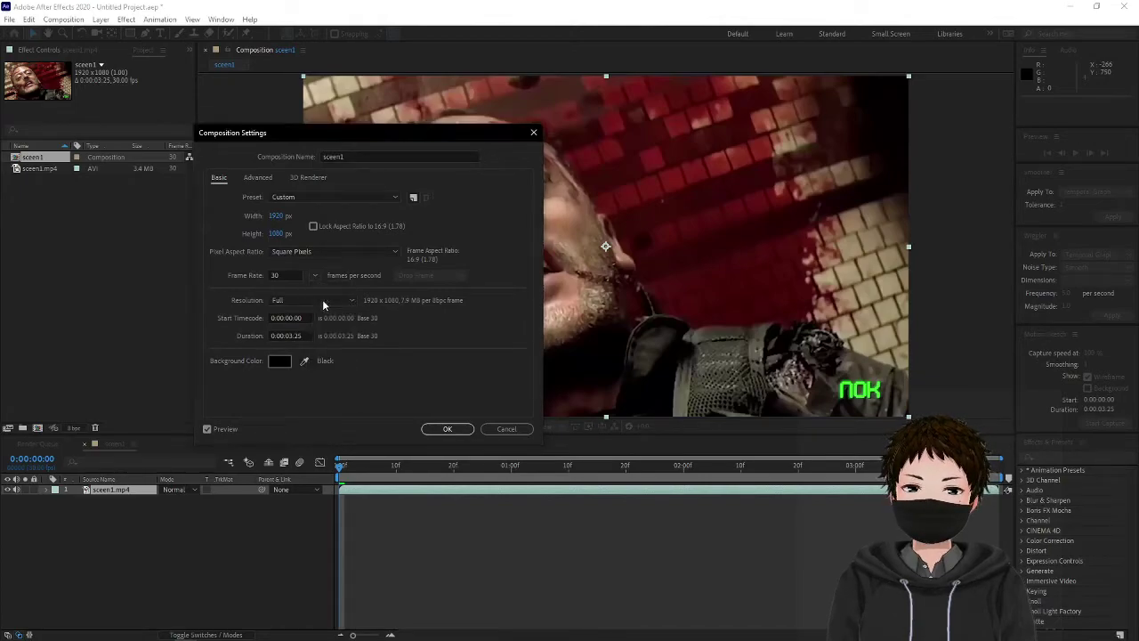
{"action": "left_click", "coordinate": [316, 276]}
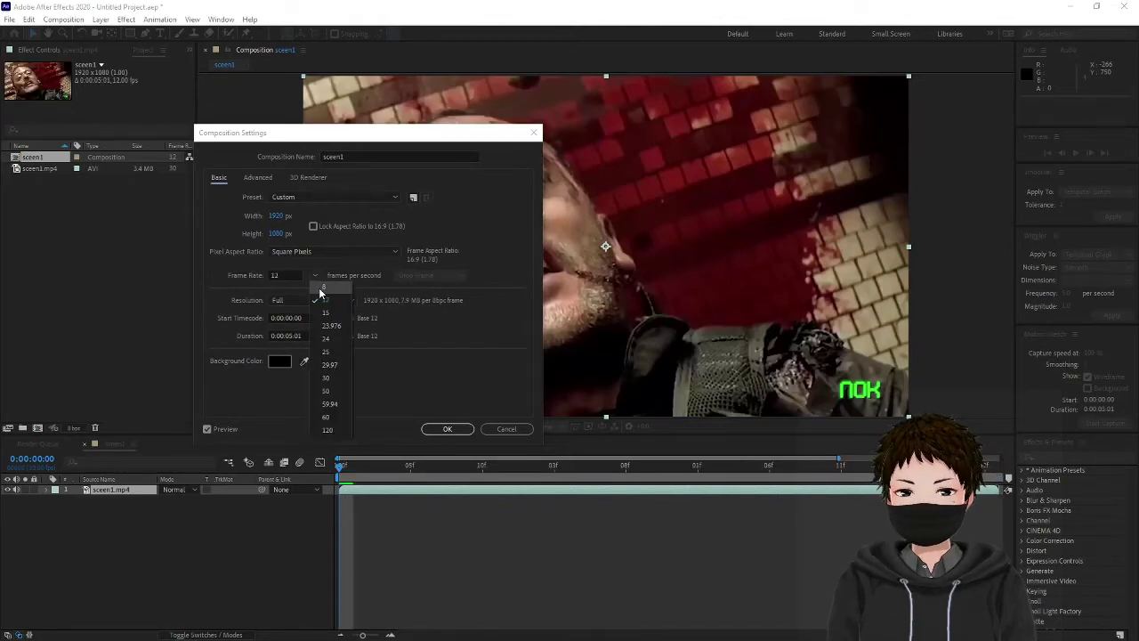
{"action": "left_click", "coordinate": [321, 288]}
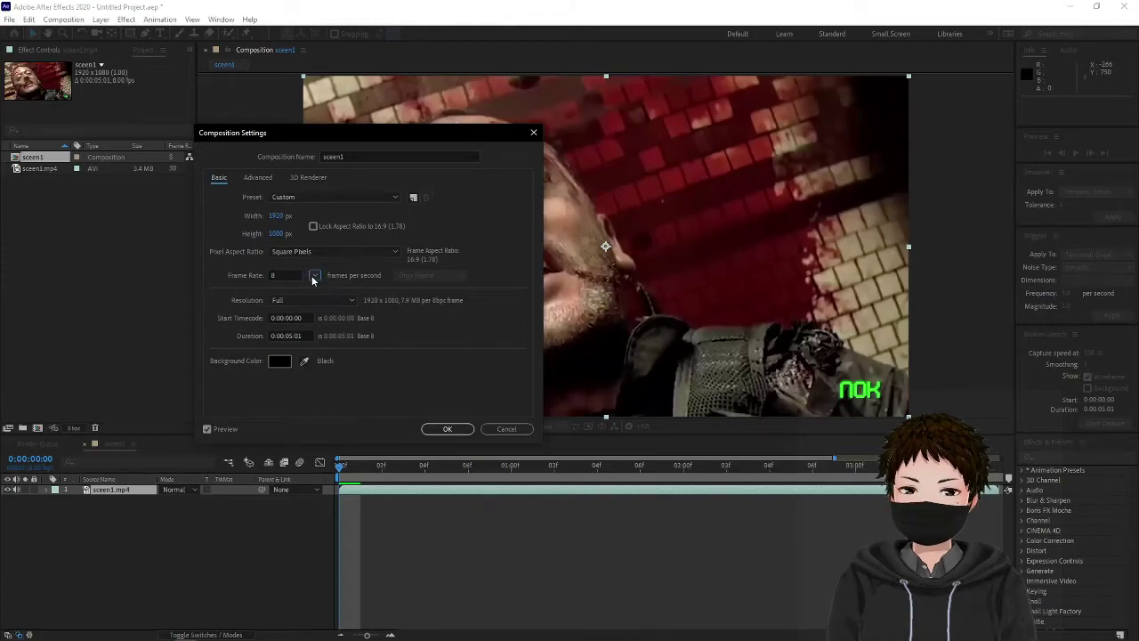
{"action": "left_click", "coordinate": [314, 277]}
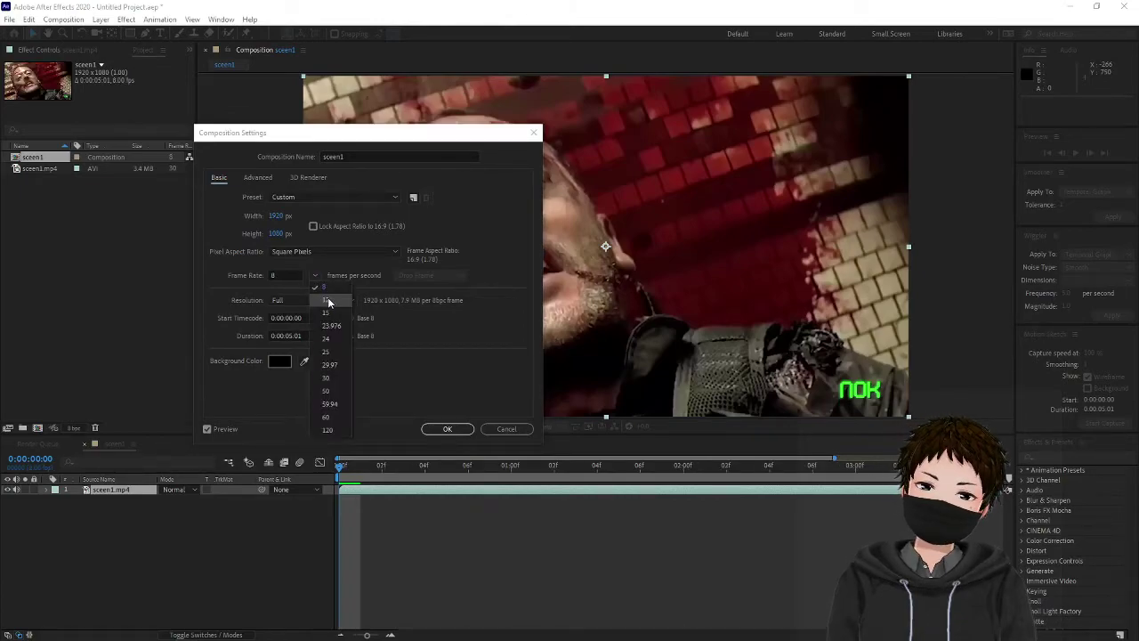
{"action": "left_click", "coordinate": [327, 299]}
{"action": "left_click", "coordinate": [449, 431]}
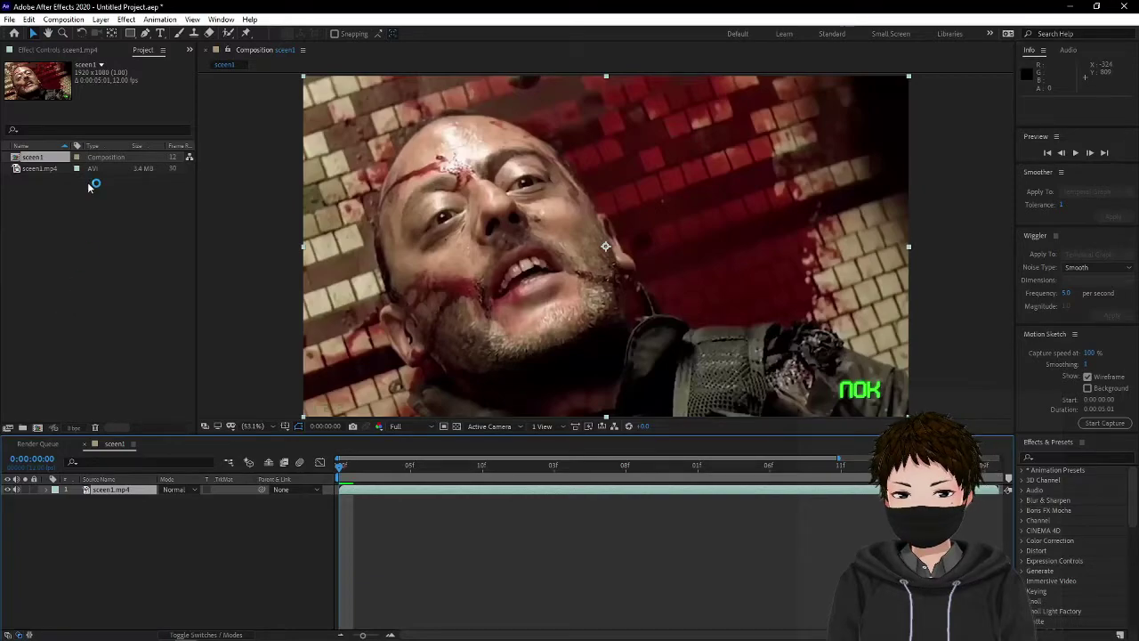
- Add the sceen1 composition to the render queue and set its output format to PNG Sequence
{"action": "left_click", "coordinate": [8, 20]}
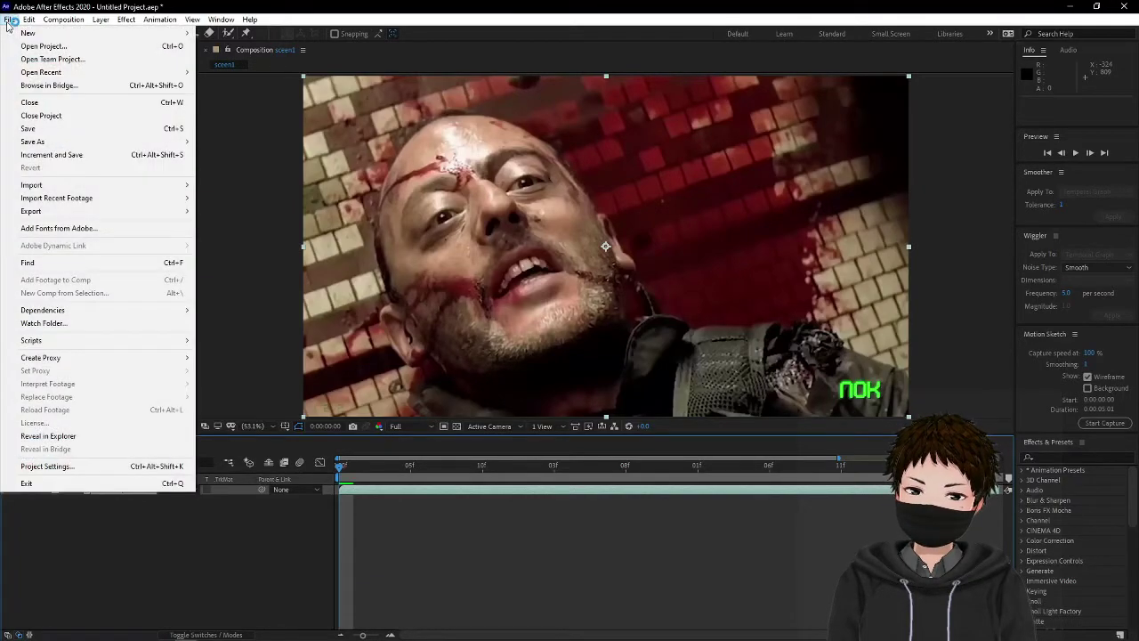
{"action": "mouse_move", "coordinate": [148, 213]}
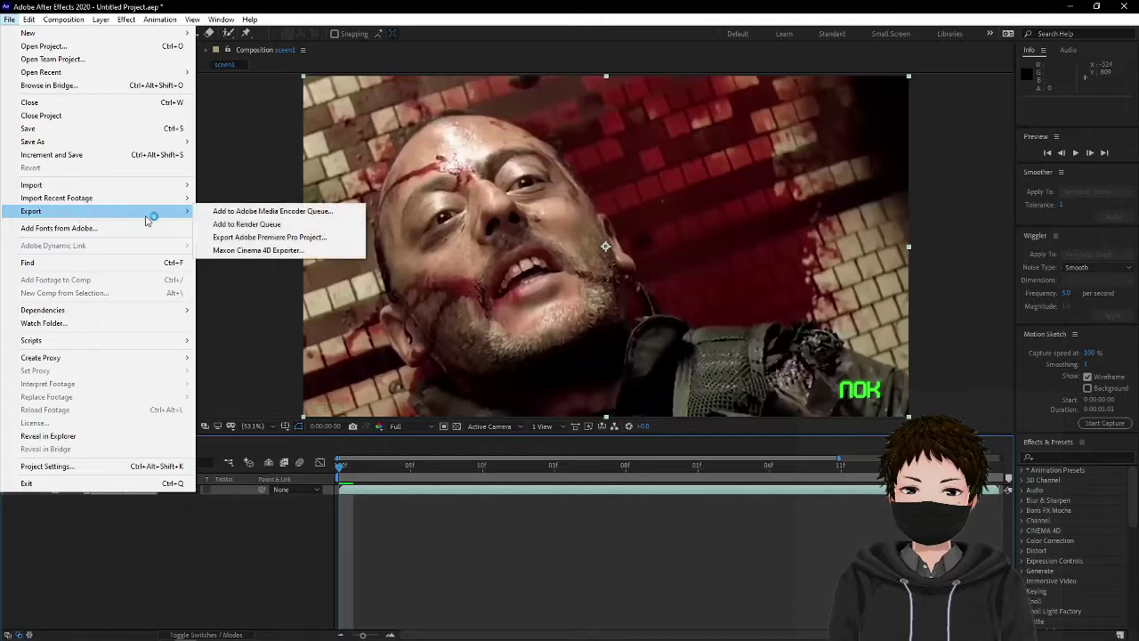
{"action": "left_click", "coordinate": [222, 225]}
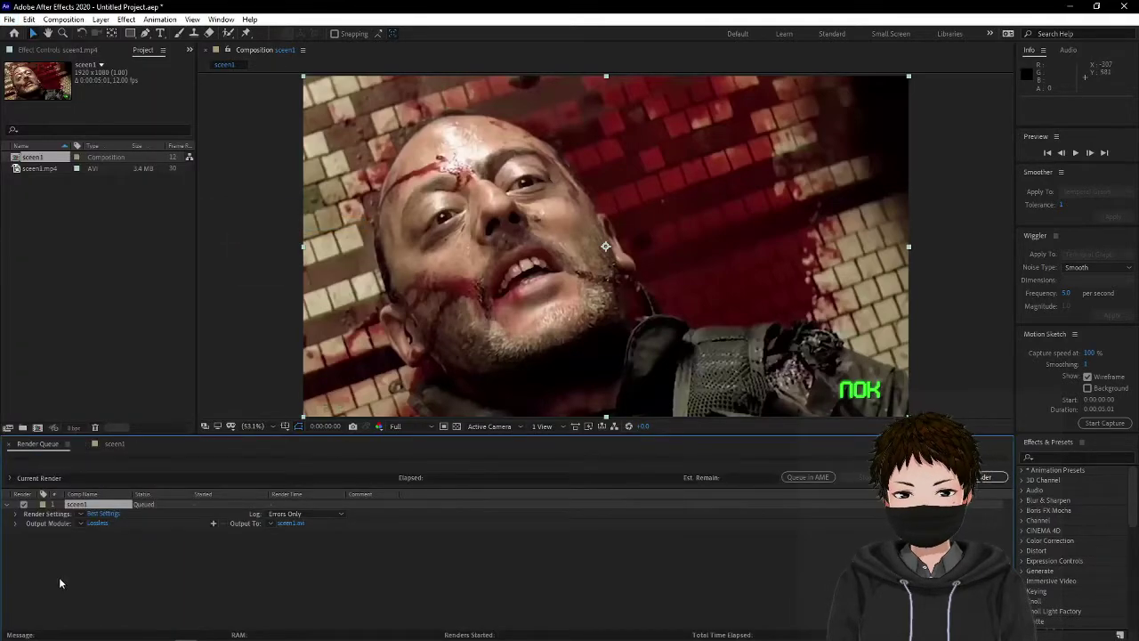
{"action": "left_click", "coordinate": [101, 525]}
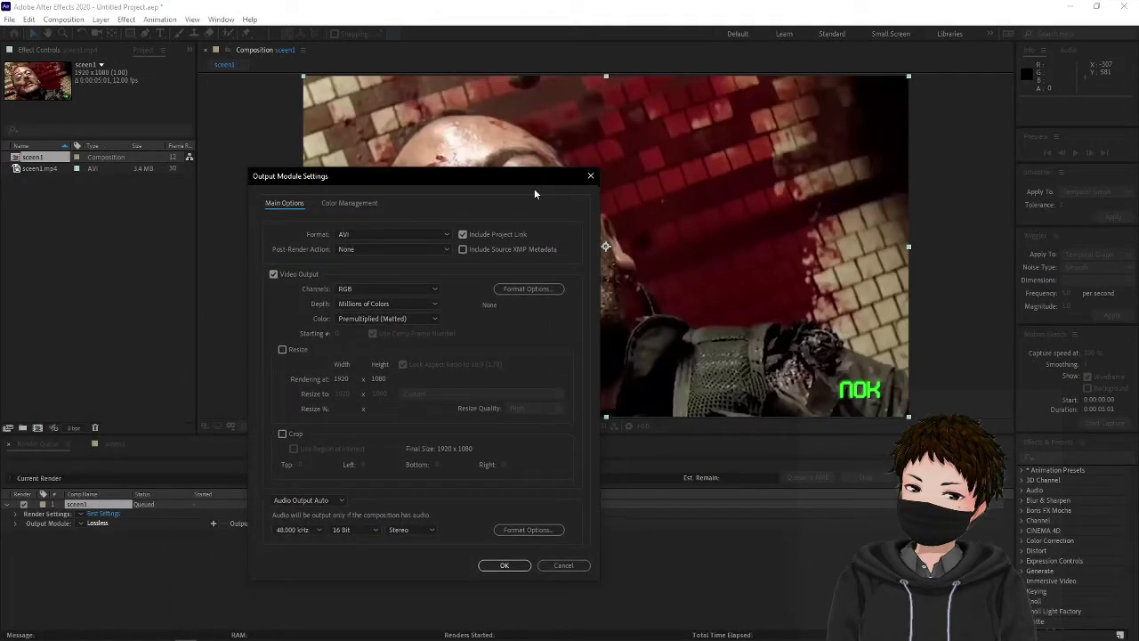
{"action": "left_click", "coordinate": [402, 230]}
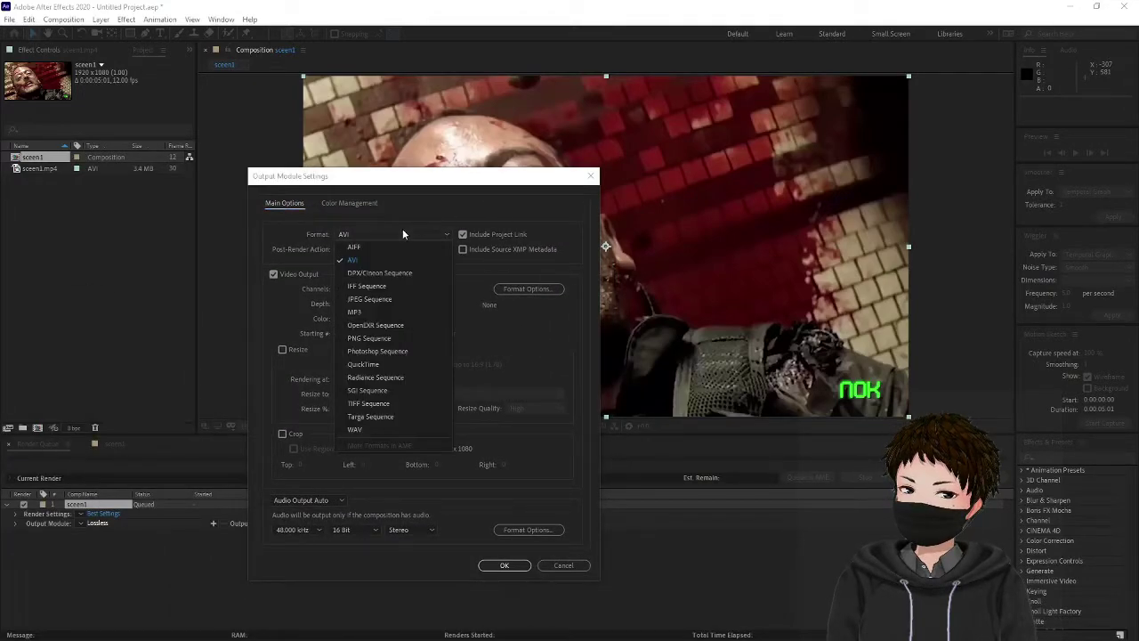
{"action": "left_click", "coordinate": [389, 339]}
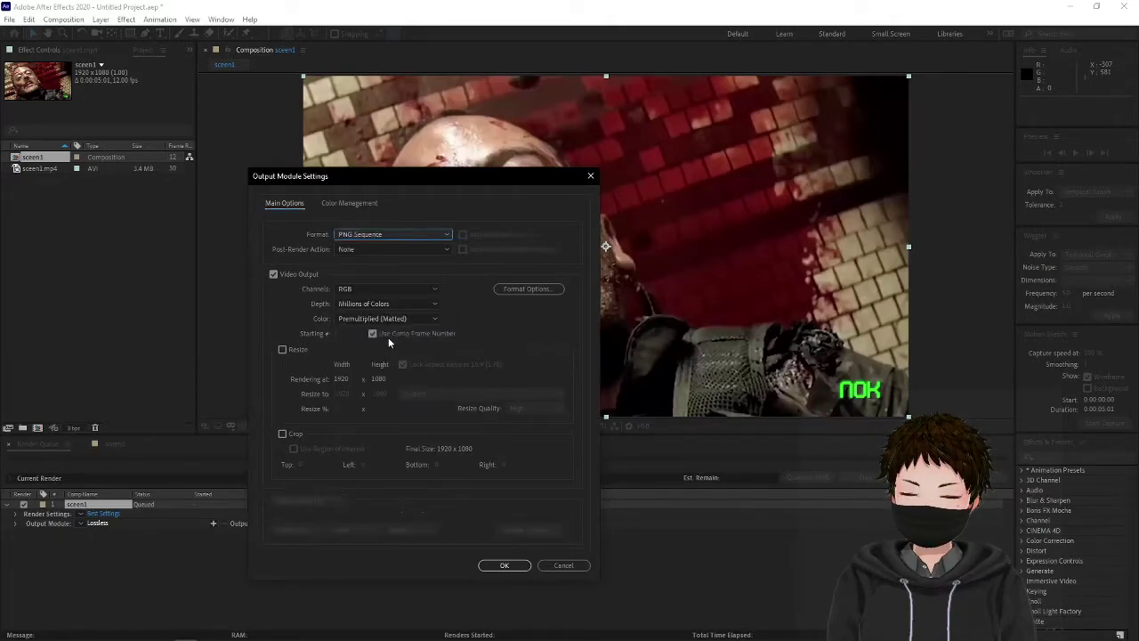
{"action": "left_click", "coordinate": [511, 563]}
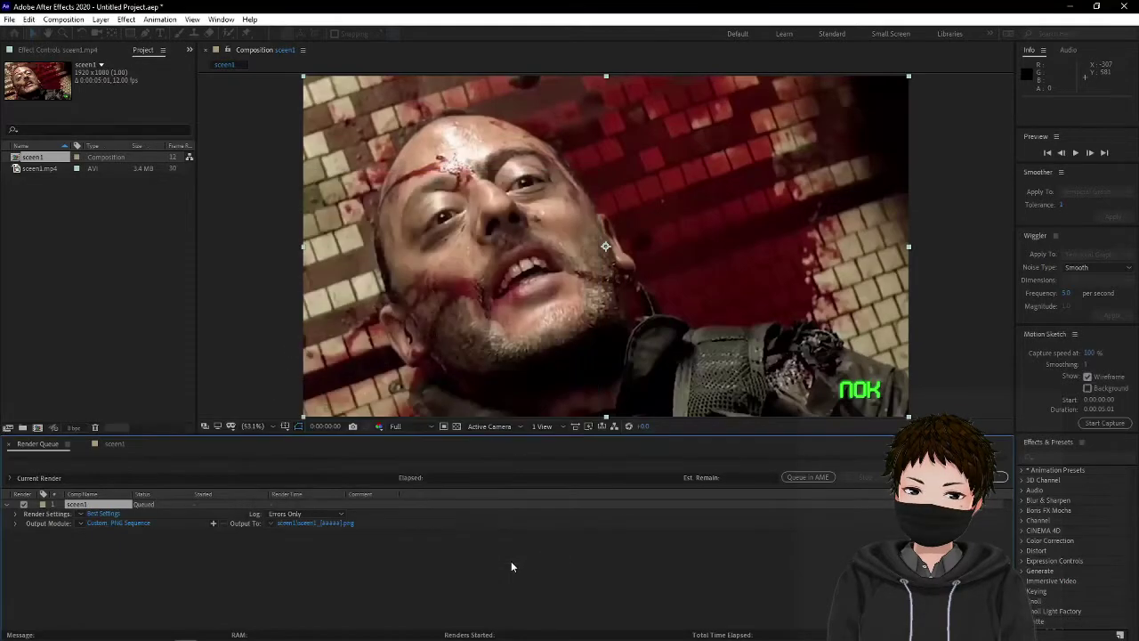
- Choose Videos > Ebsynth Projects > Matilda > shots > Shot1 as the output location for the PNG sequence
{"action": "left_click", "coordinate": [324, 524]}
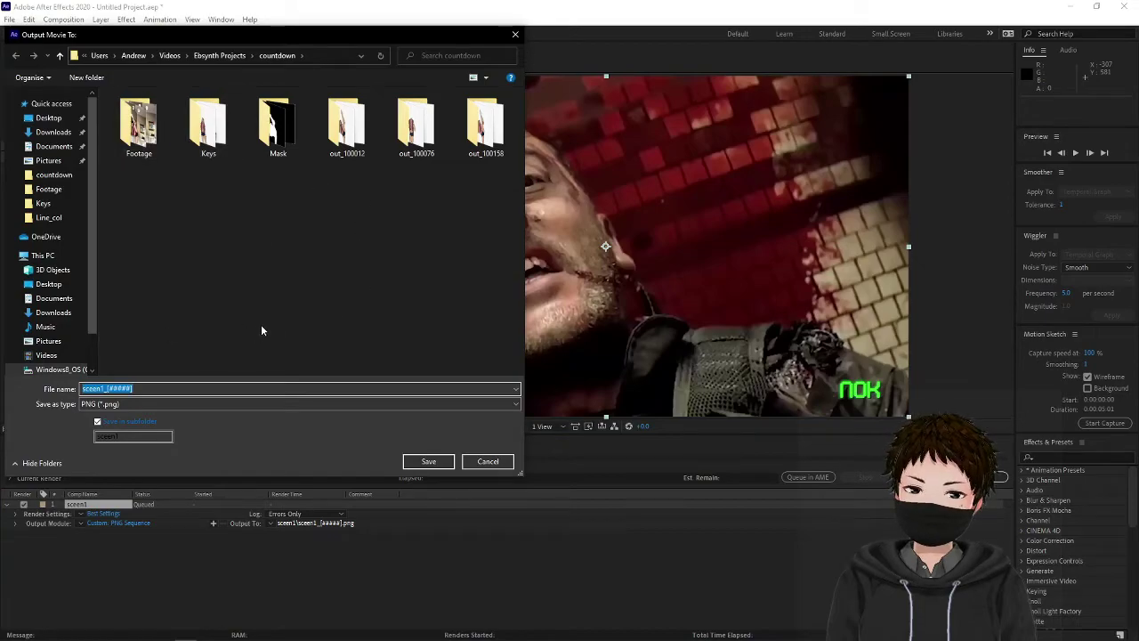
{"action": "left_click", "coordinate": [46, 356]}
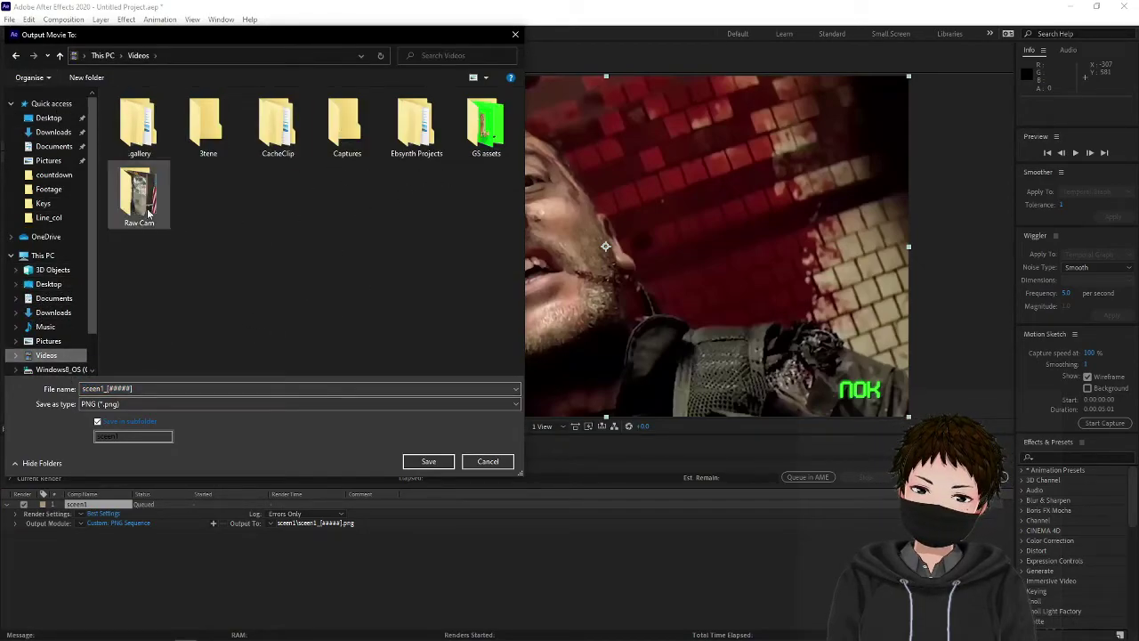
{"action": "double_click", "coordinate": [413, 130]}
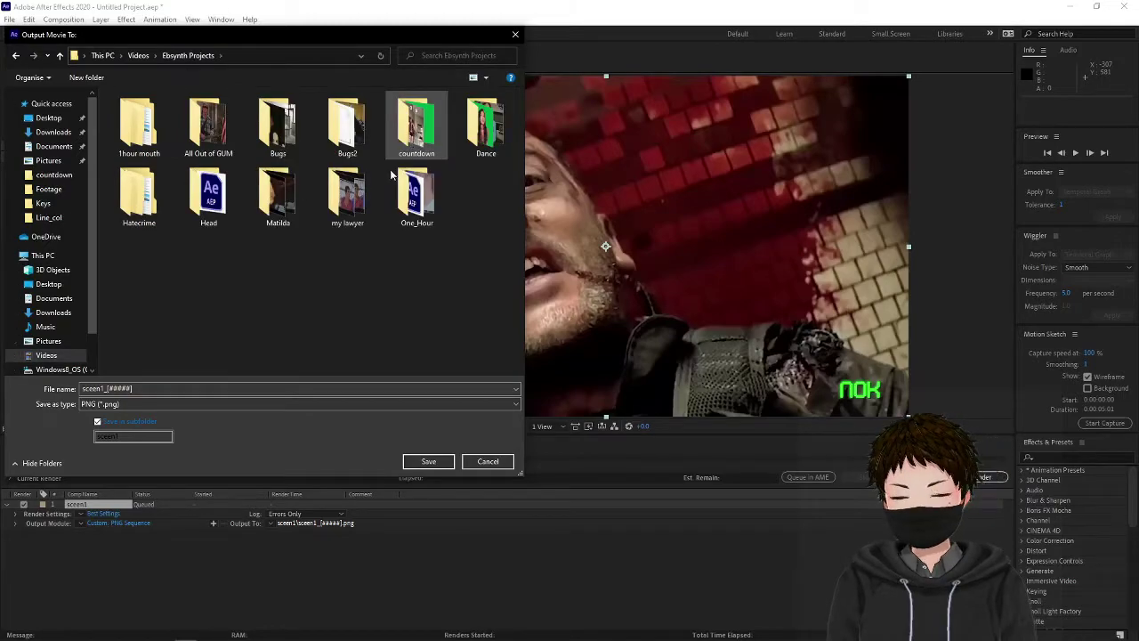
{"action": "double_click", "coordinate": [277, 191]}
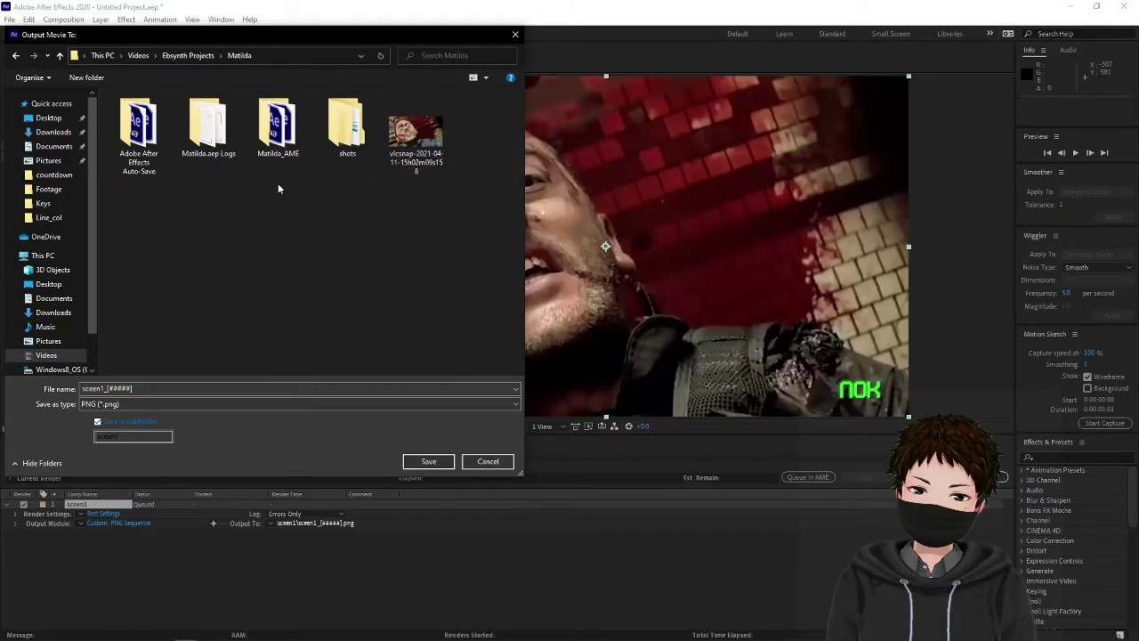
{"action": "double_click", "coordinate": [345, 129]}
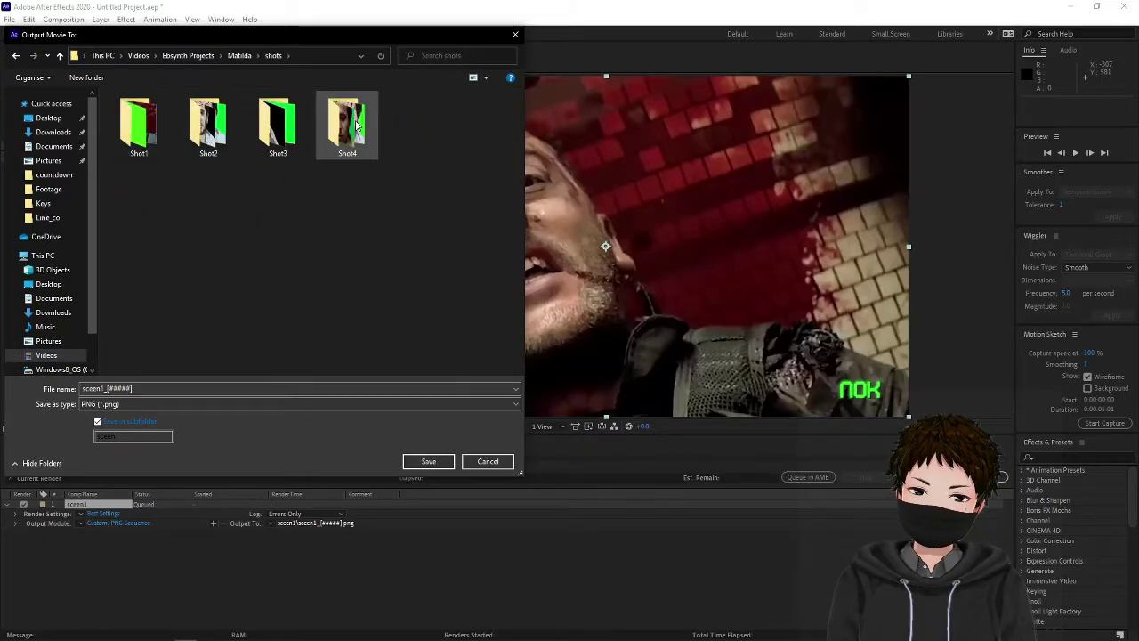
{"action": "double_click", "coordinate": [135, 129]}
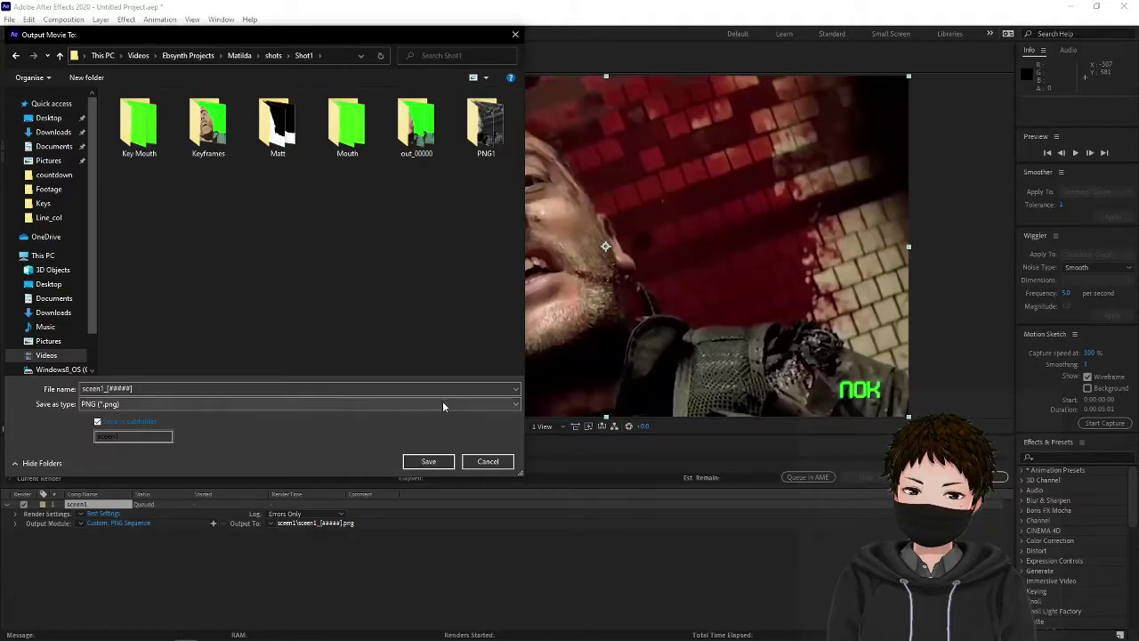
- Save the output as sceen1_tut[#####] in a subfolder named sceen1_tut and render the sequence
{"action": "left_click", "coordinate": [122, 437]}
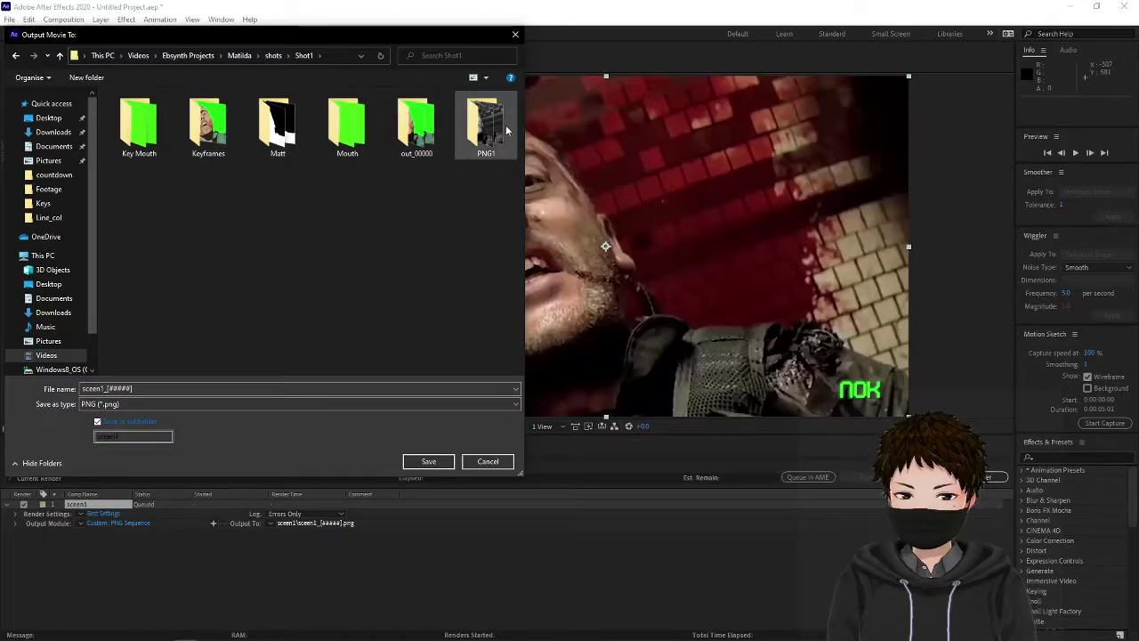
{"action": "left_click", "coordinate": [107, 389]}
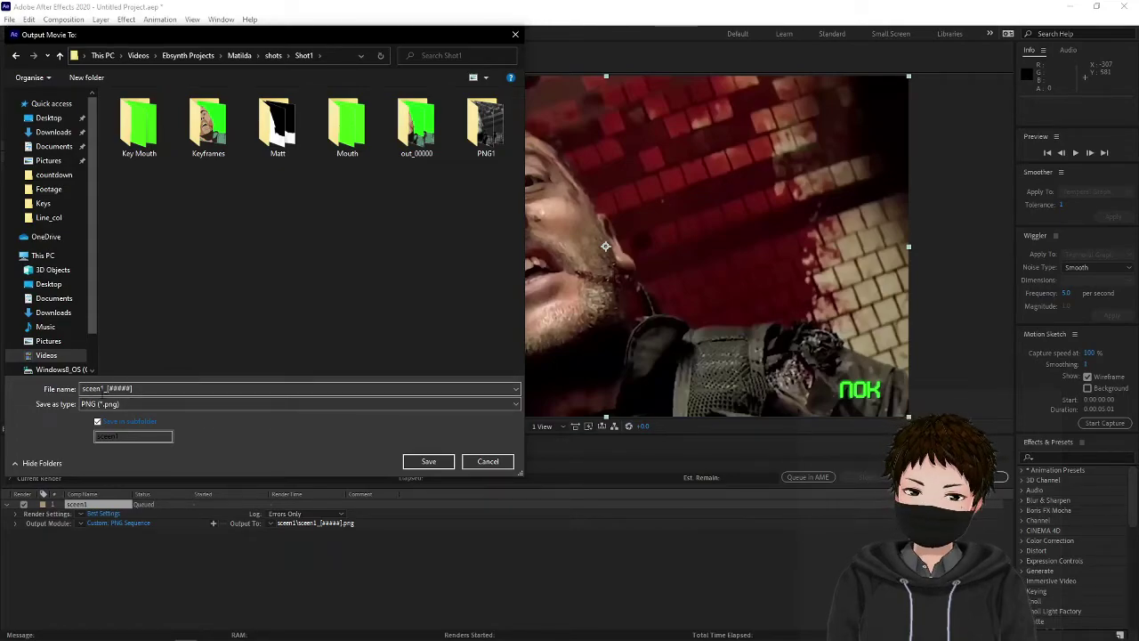
{"action": "double_click", "coordinate": [107, 389]}
{"action": "left_click", "coordinate": [108, 388]}
{"action": "type", "text": "tut"}
{"action": "left_click", "coordinate": [135, 435]}
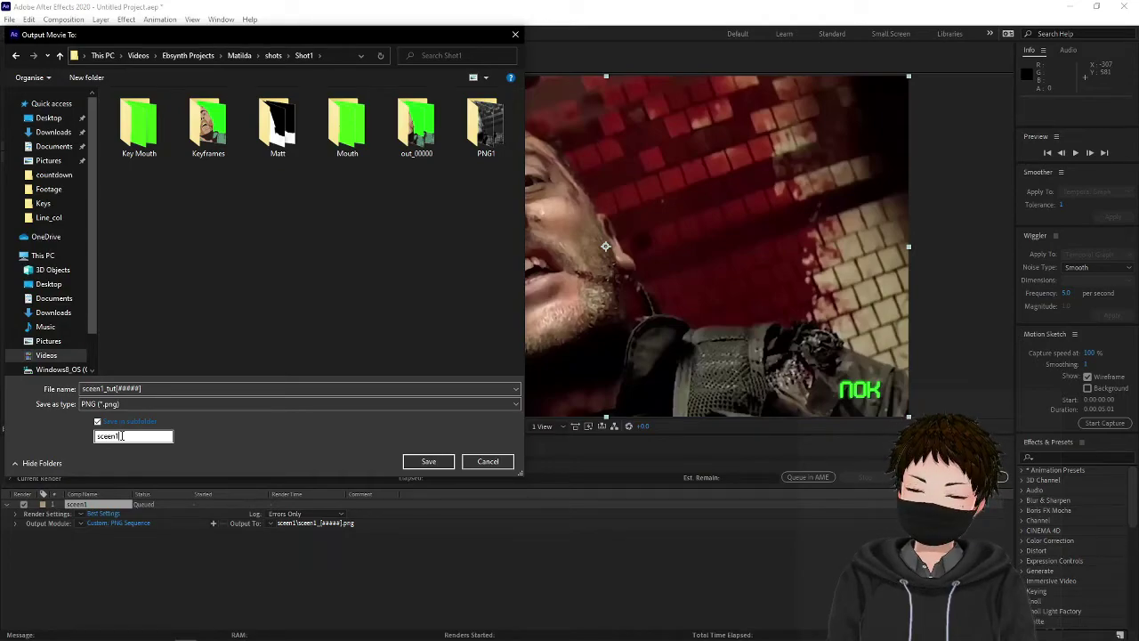
{"action": "type", "text": "_tut"}
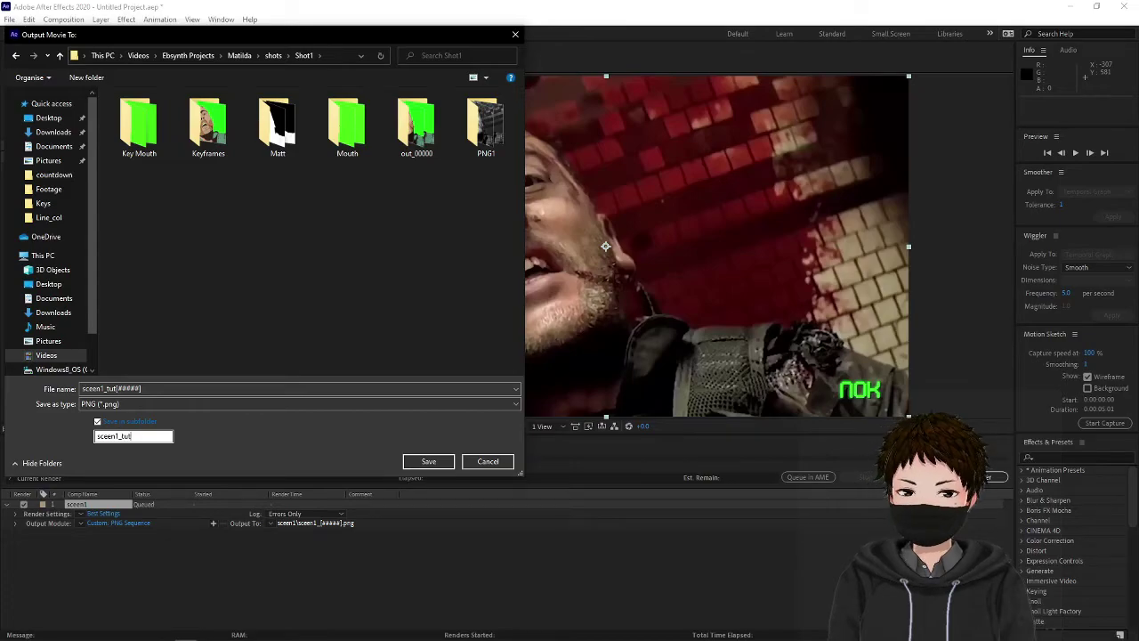
{"action": "left_click", "coordinate": [428, 462]}
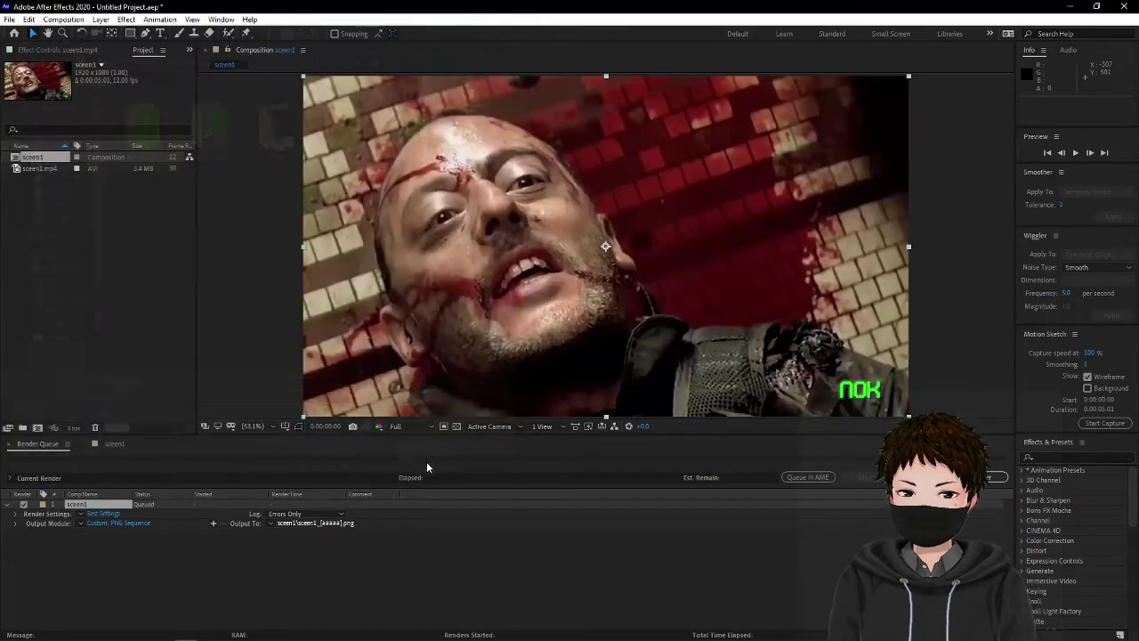
{"action": "left_click", "coordinate": [993, 478]}
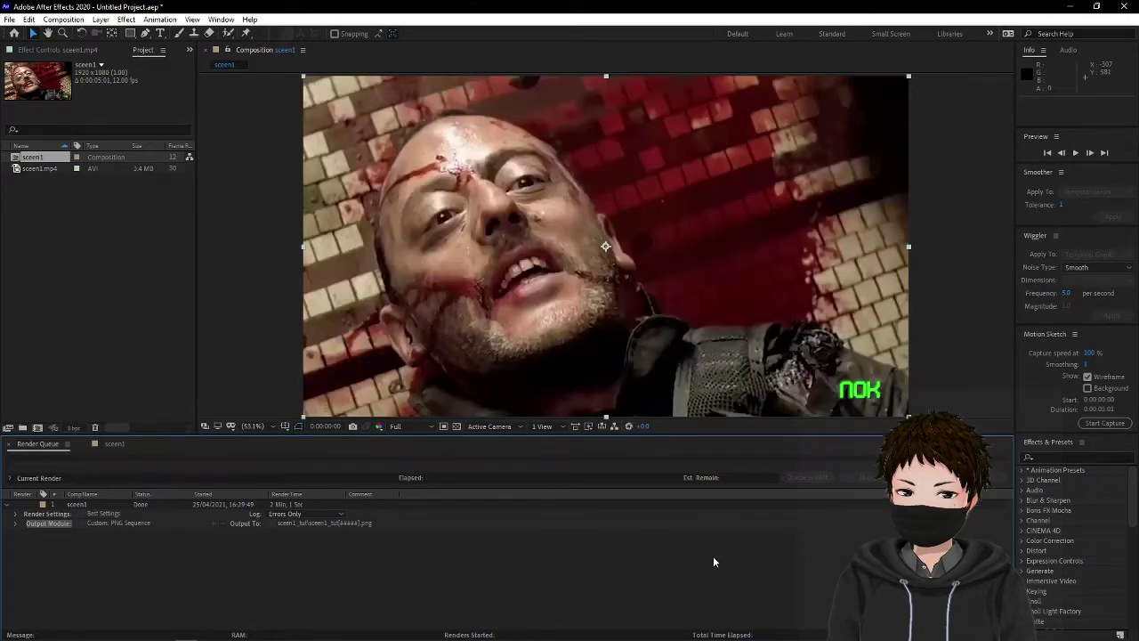
- Switch to File Explorer and open the sceen1_tut folder in Videos > Ebsynth Projects > Matilda > shots > Shot1 to examine the rendered frames
{"action": "mouse_move", "coordinate": [81, 635]}
{"action": "left_click", "coordinate": [97, 632]}
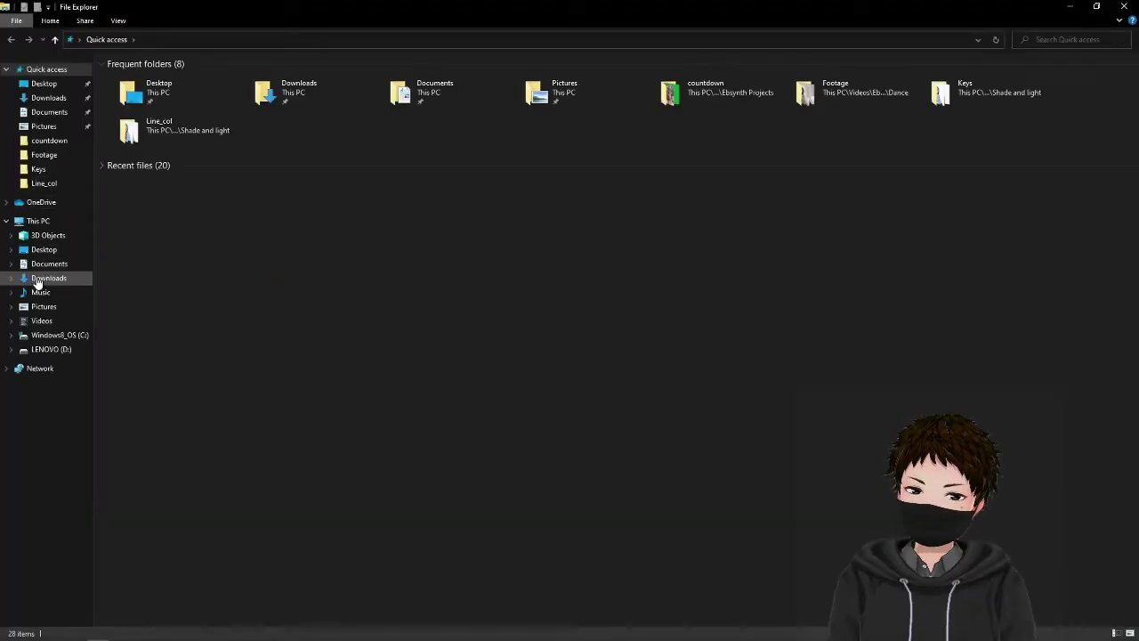
{"action": "left_click", "coordinate": [42, 320]}
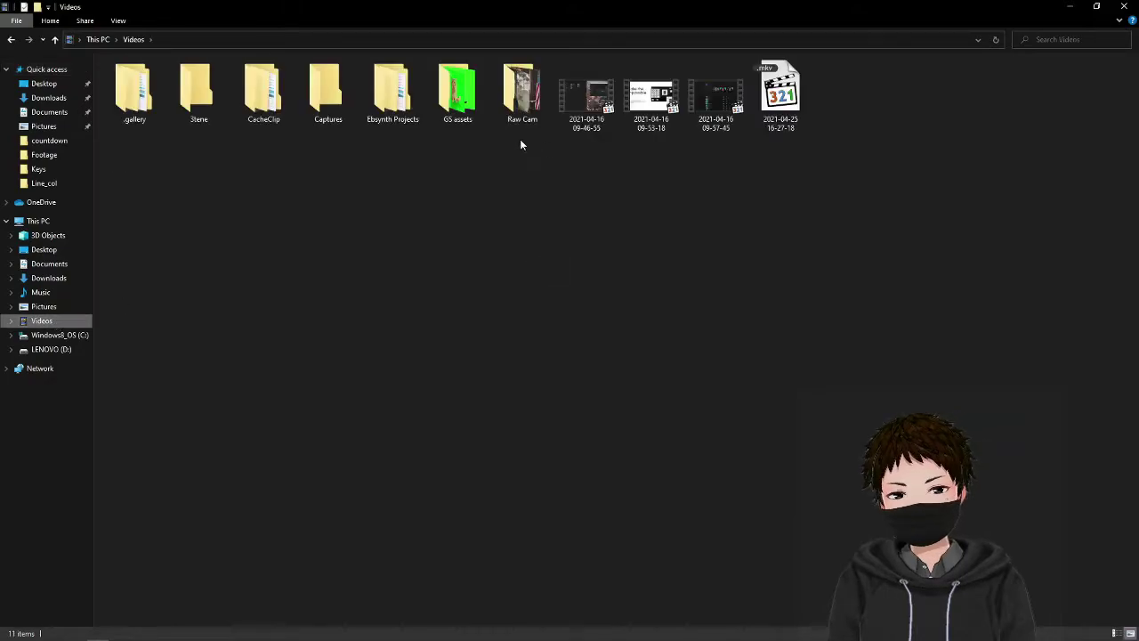
{"action": "double_click", "coordinate": [392, 91]}
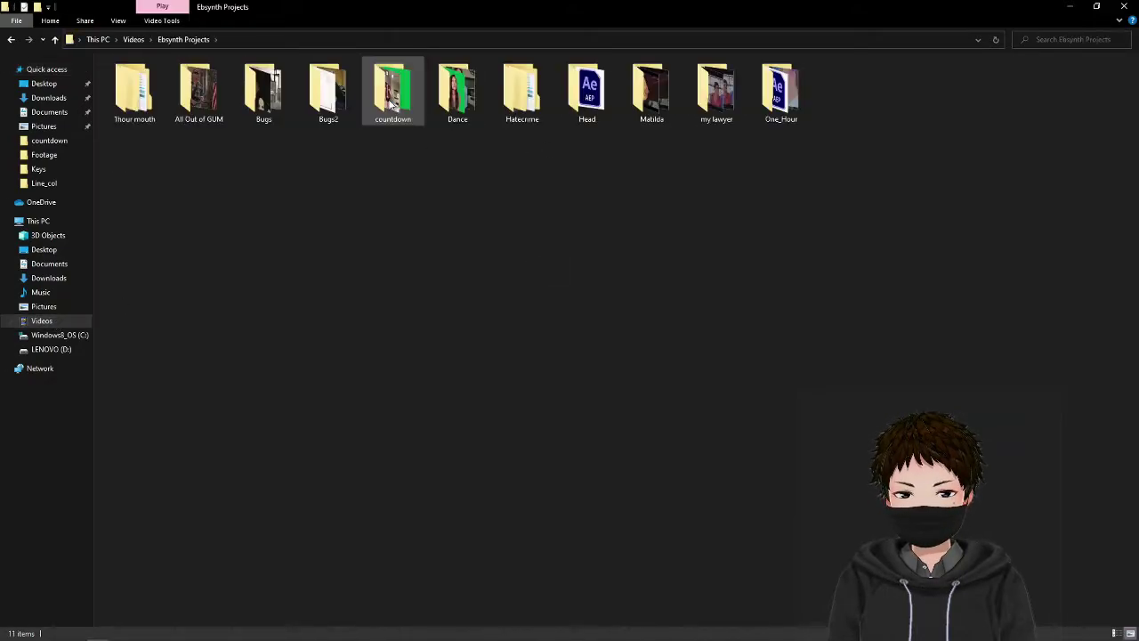
{"action": "double_click", "coordinate": [652, 92]}
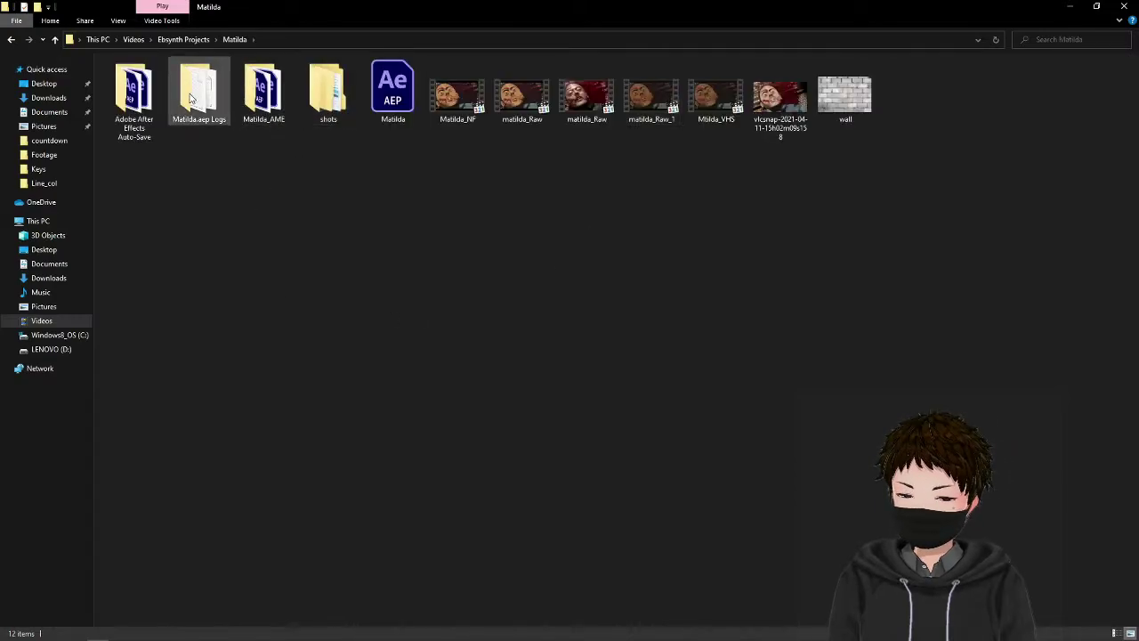
{"action": "left_click", "coordinate": [336, 102]}
{"action": "double_click", "coordinate": [335, 102]}
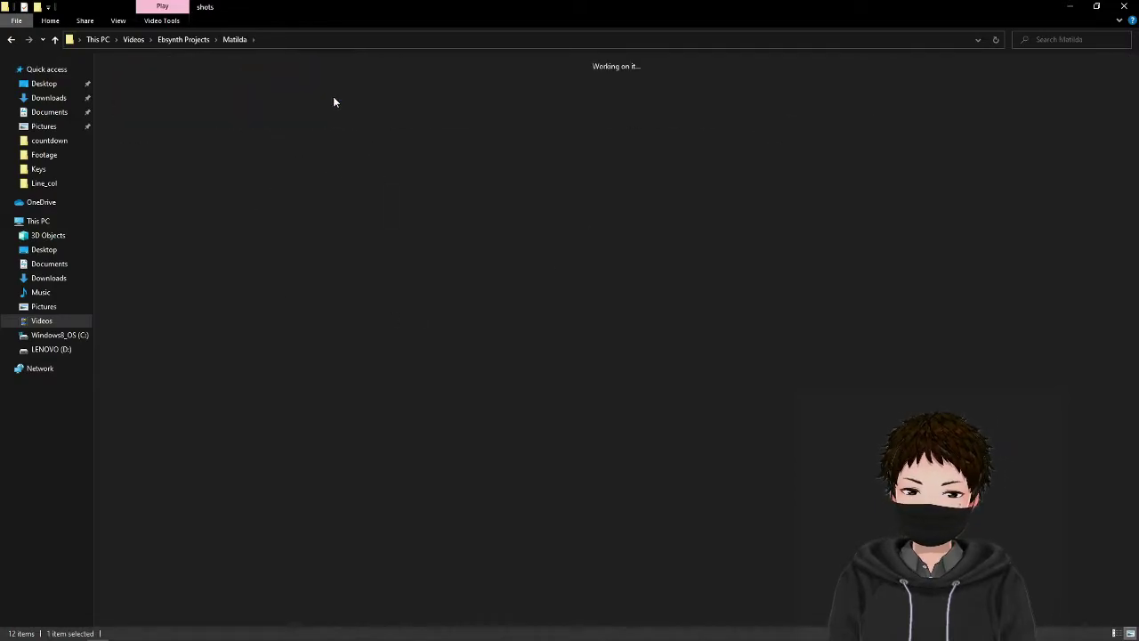
{"action": "left_click", "coordinate": [151, 85]}
{"action": "double_click", "coordinate": [150, 84]}
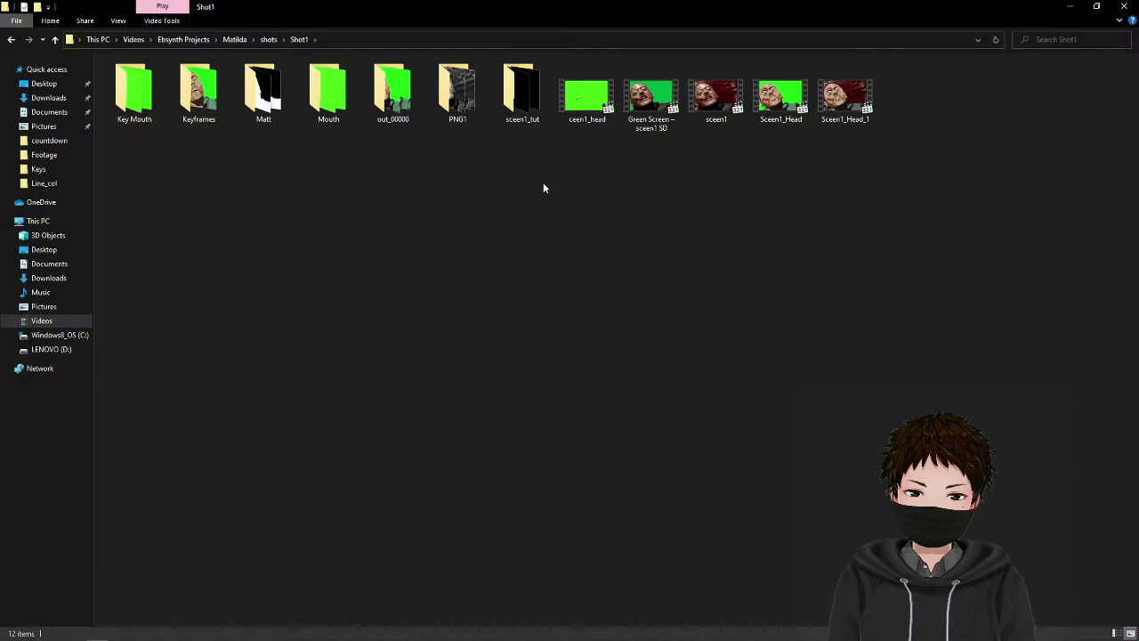
{"action": "double_click", "coordinate": [525, 94]}
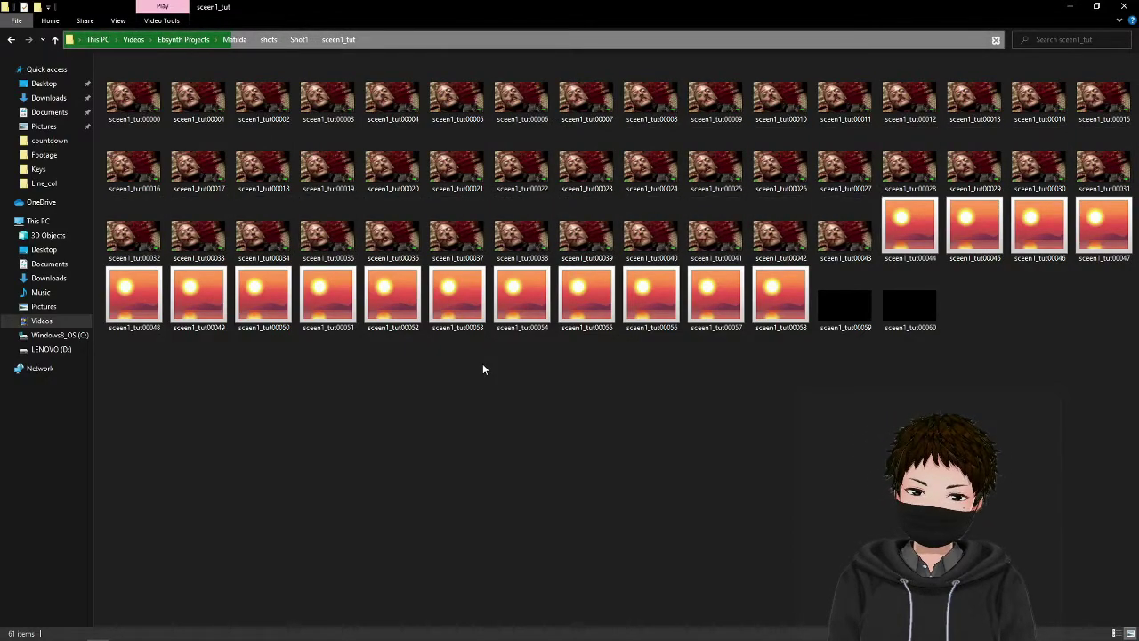
- Delete the black frames sceen1_tut00046 through sceen1_tut00060 from the sceen1_tut folder
{"action": "left_click", "coordinate": [1030, 247]}
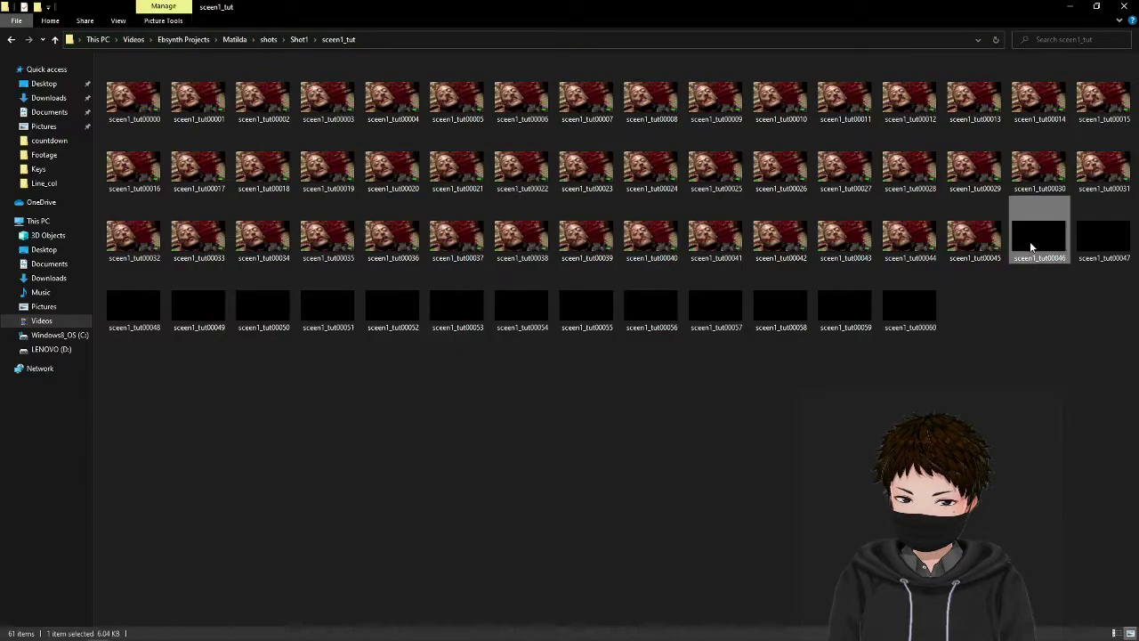
{"action": "left_click", "coordinate": [913, 305], "text": "shift"}
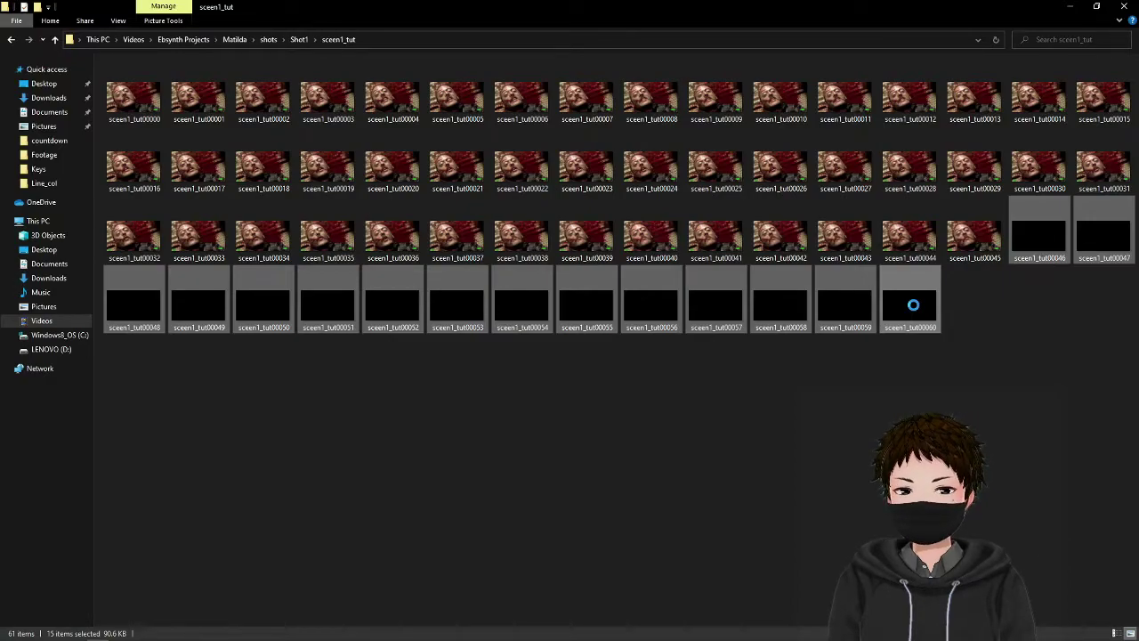
{"action": "right_click", "coordinate": [914, 306]}
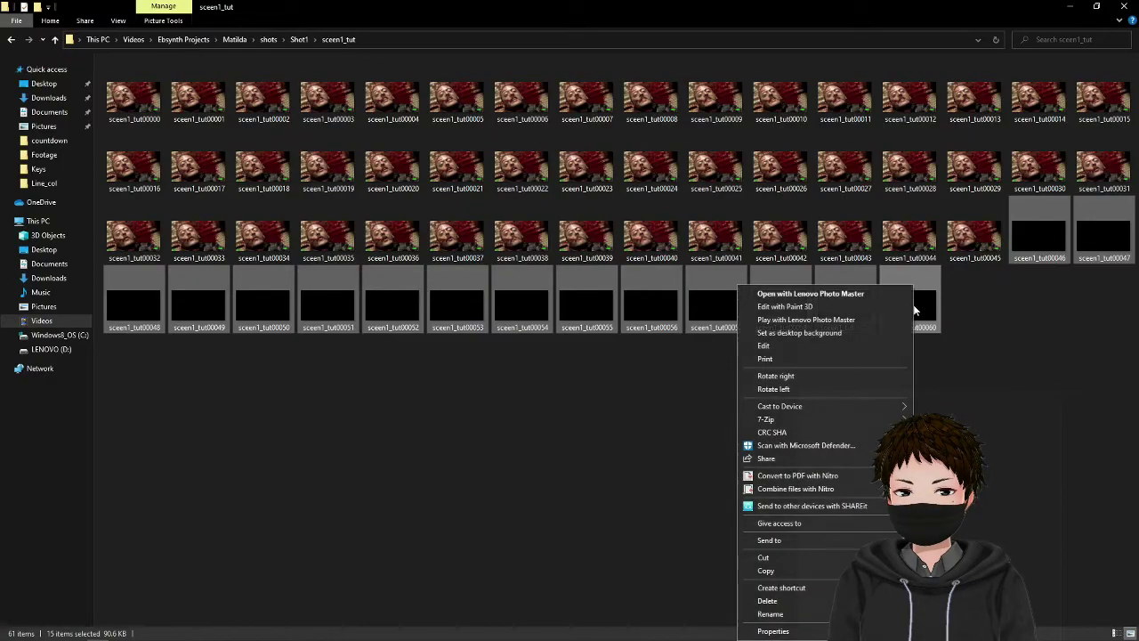
{"action": "left_click", "coordinate": [787, 601]}
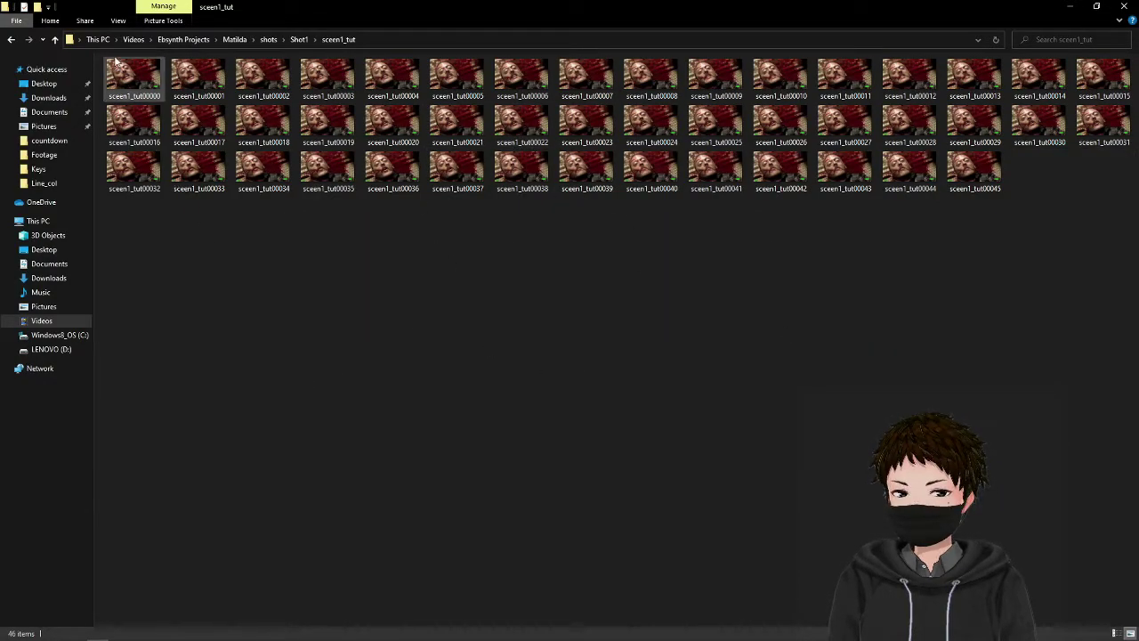
- Switch back to After Effects, import Green Screen – sceen1 SD from the Shot1 folder and place it above sceen1.mp4 in the sceen1 composition
{"action": "left_click", "coordinate": [54, 41]}
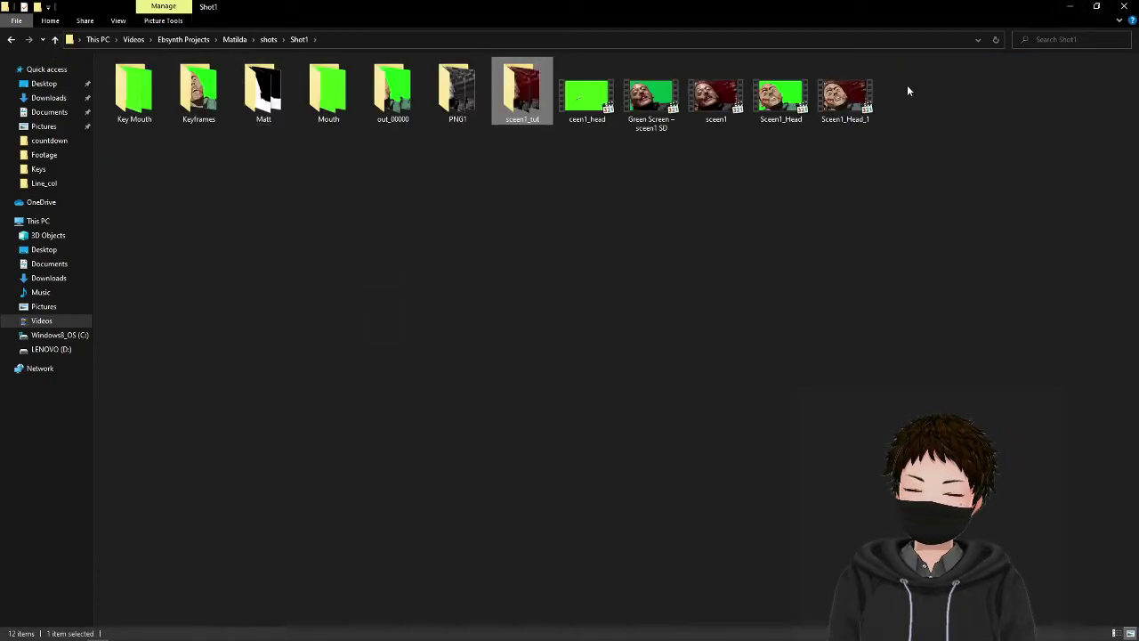
{"action": "left_click", "coordinate": [1069, 6]}
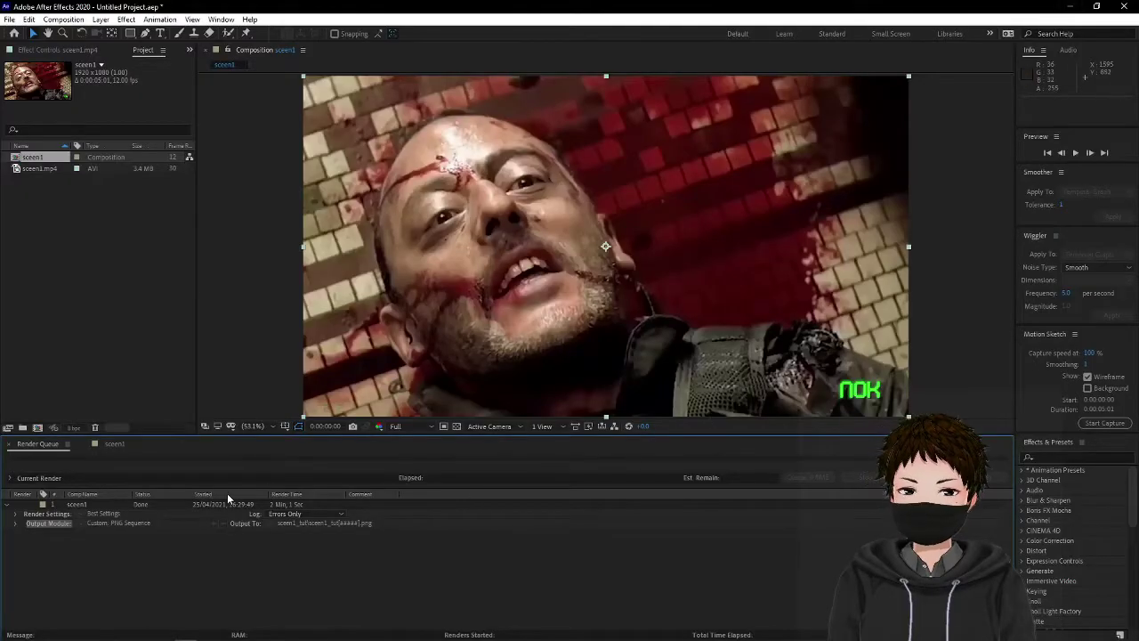
{"action": "left_click", "coordinate": [101, 267]}
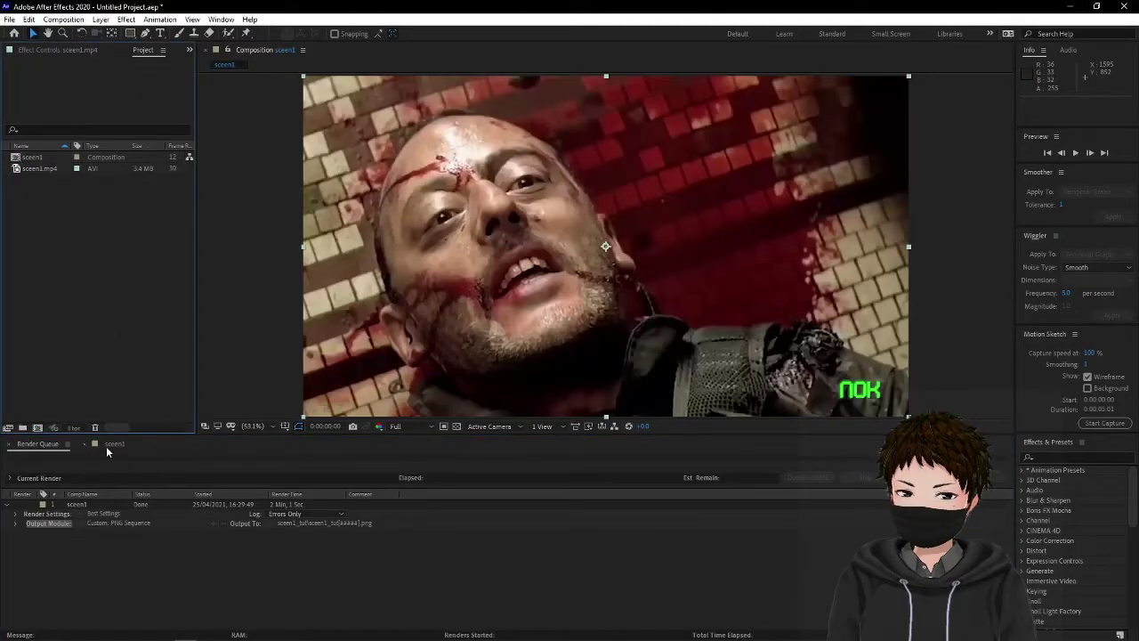
{"action": "left_click", "coordinate": [112, 444]}
{"action": "double_click", "coordinate": [111, 265]}
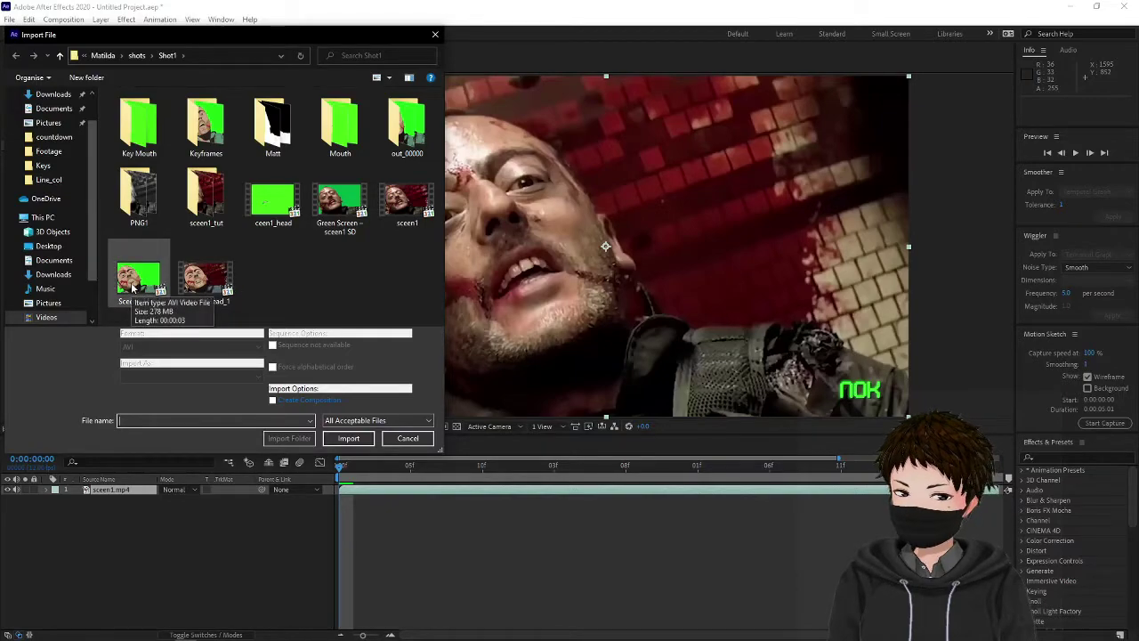
{"action": "left_click", "coordinate": [329, 202]}
{"action": "double_click", "coordinate": [329, 203]}
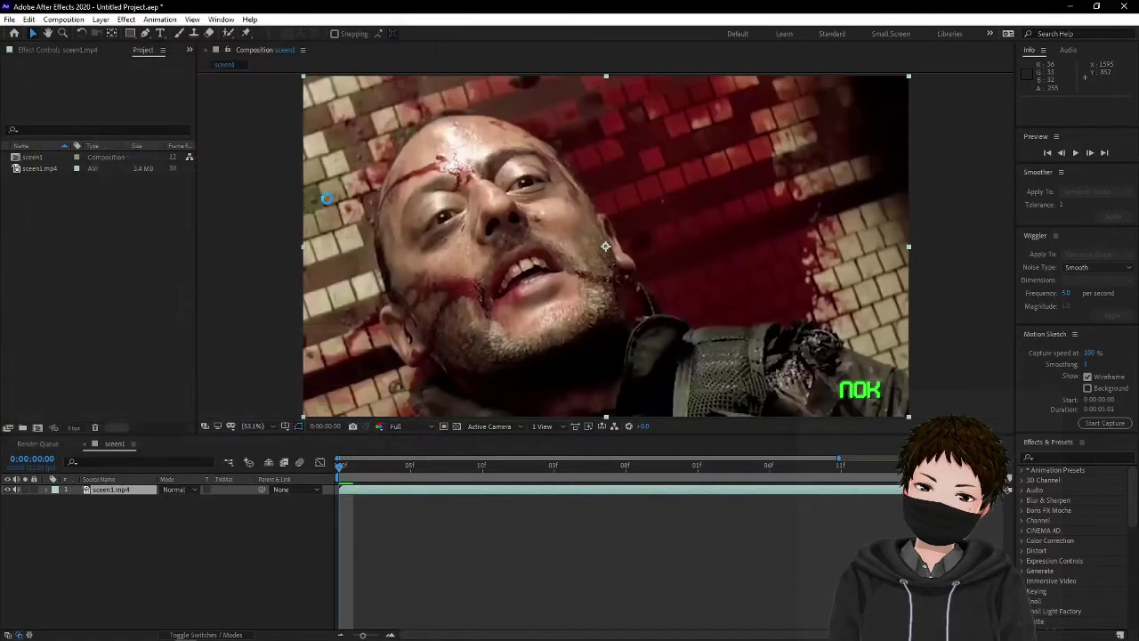
{"action": "left_click_drag", "start_coordinate": [23, 154], "coordinate": [605, 249]}
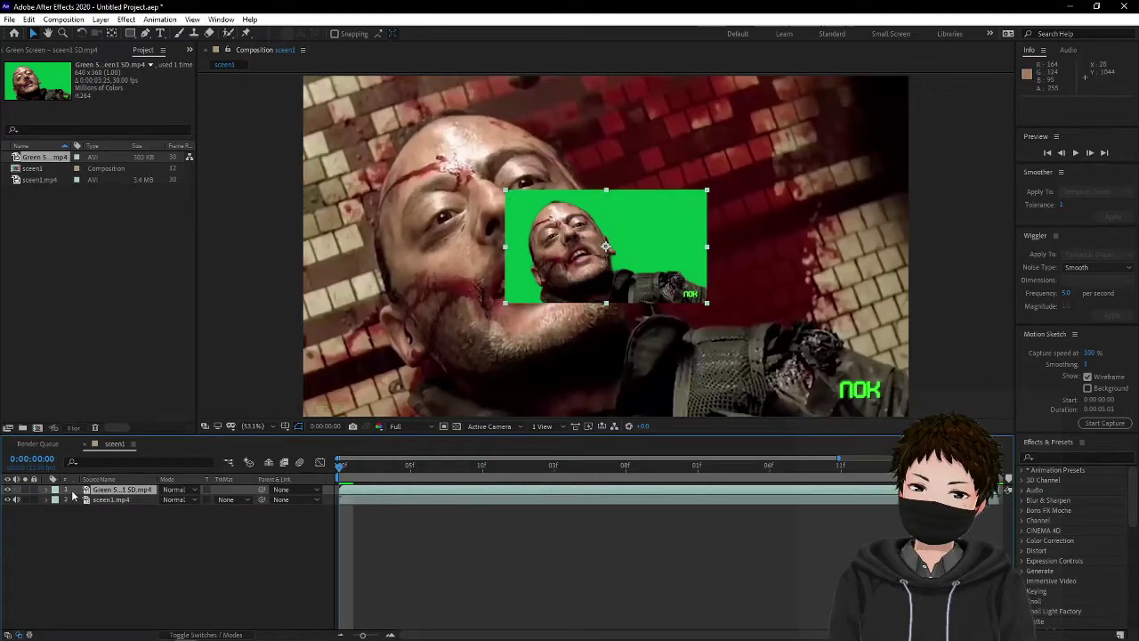
- Set the scale of the Green Screen – sceen1 SD layer to 300%
{"action": "key", "text": "s"}
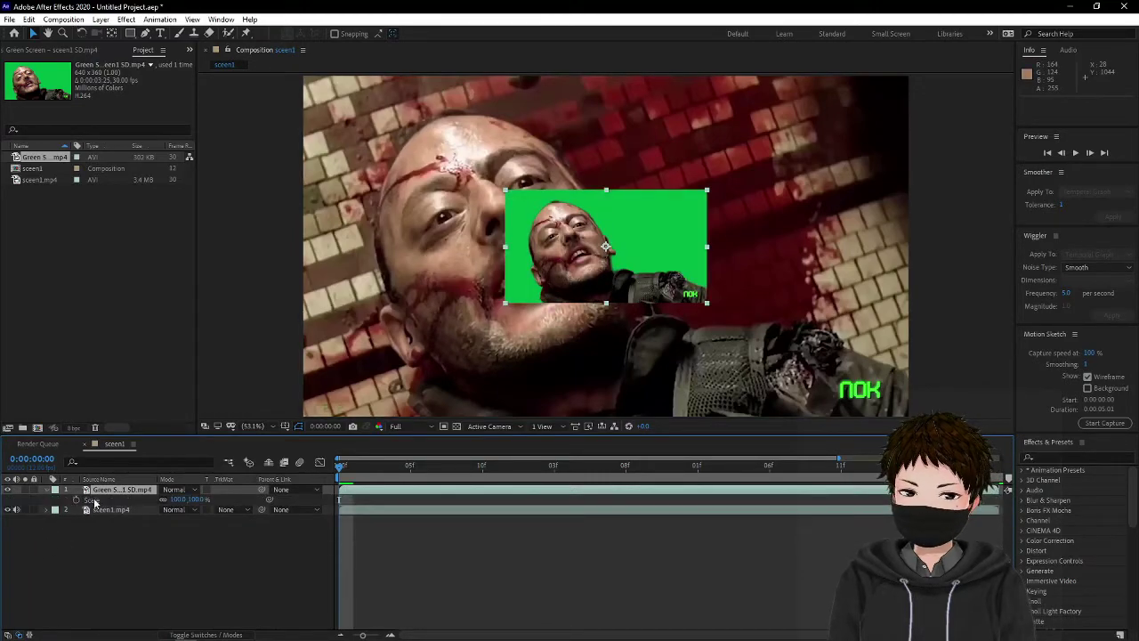
{"action": "left_click", "coordinate": [178, 500]}
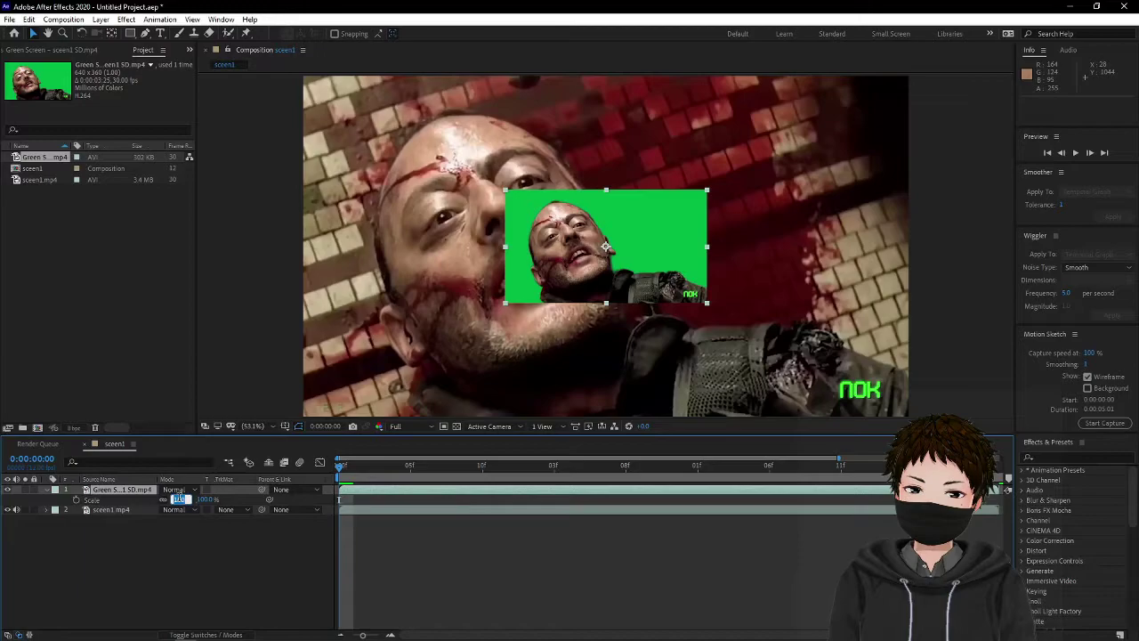
{"action": "type", "text": "300"}
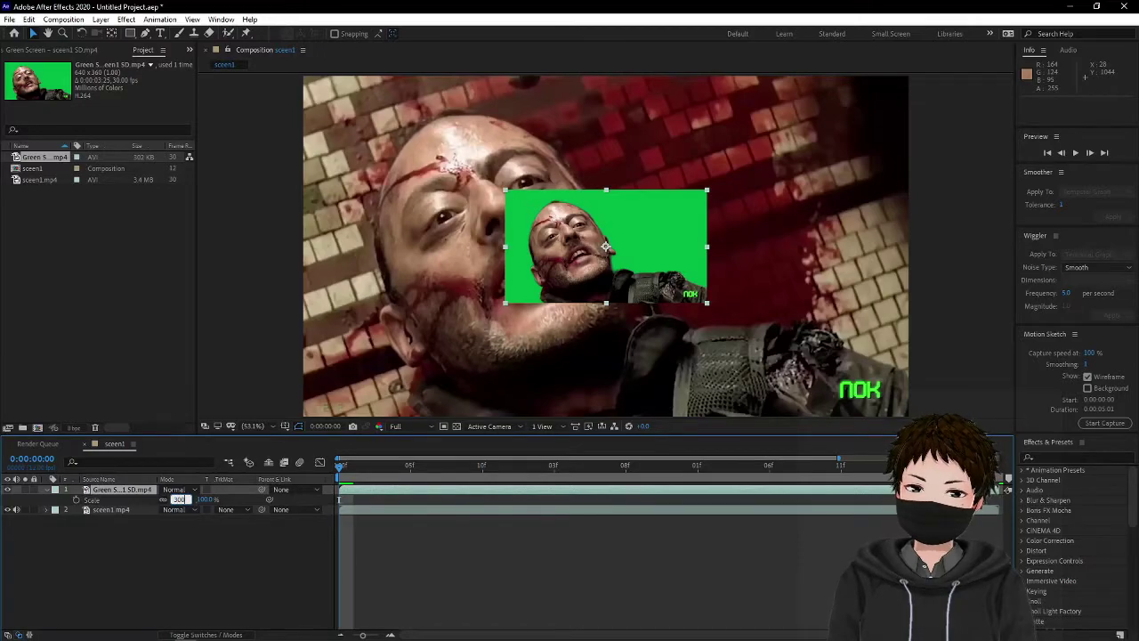
{"action": "key", "text": "Return"}
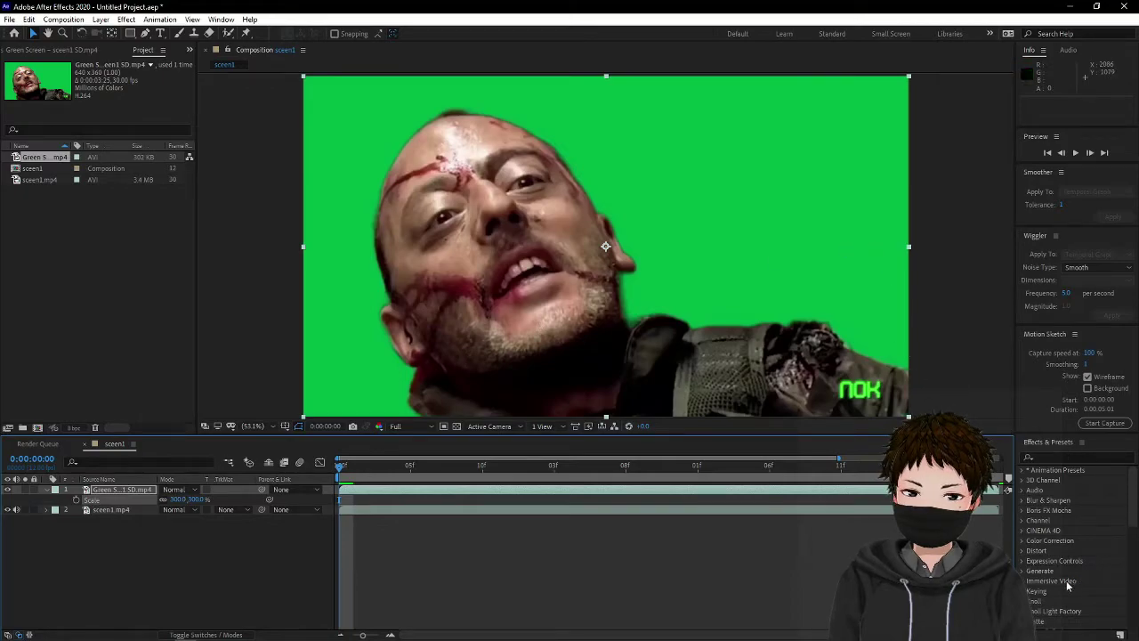
- Find the Keylight (1.2) effect with the search term "key" and apply it to the green screen layer
{"action": "left_click", "coordinate": [1038, 458]}
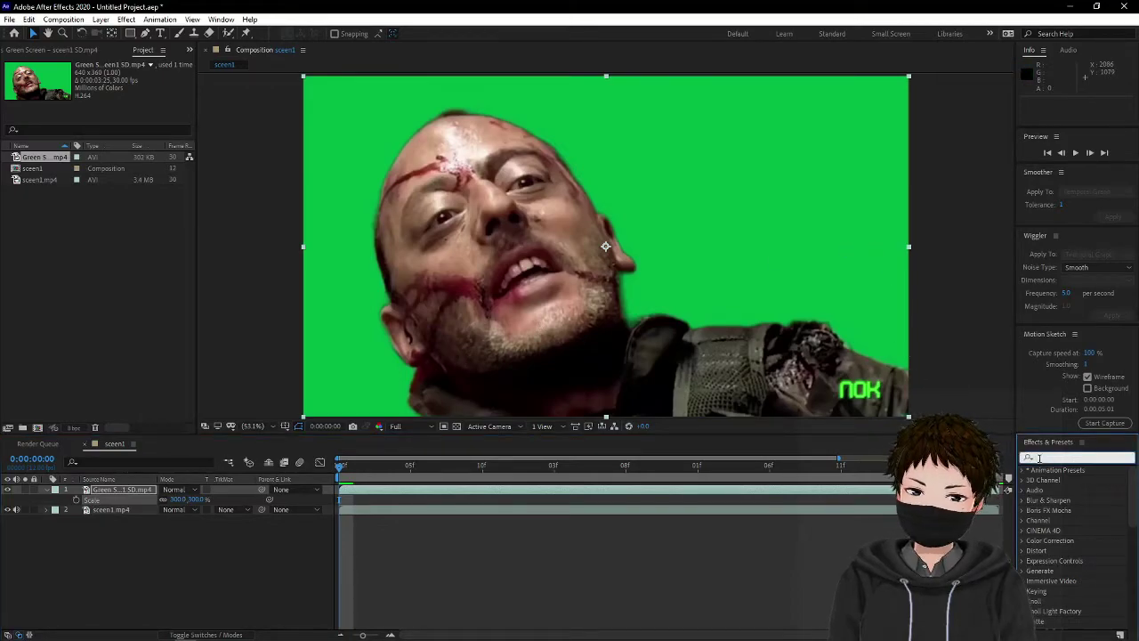
{"action": "type", "text": "k"}
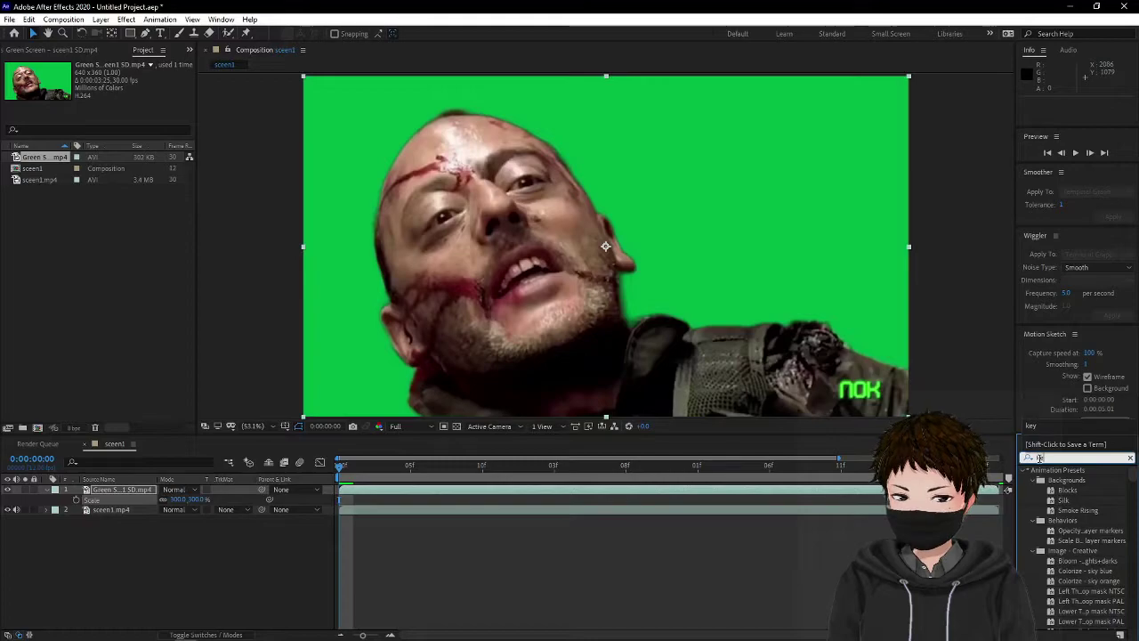
{"action": "type", "text": "ey"}
{"action": "left_click_drag", "start_coordinate": [1061, 593], "coordinate": [700, 246]}
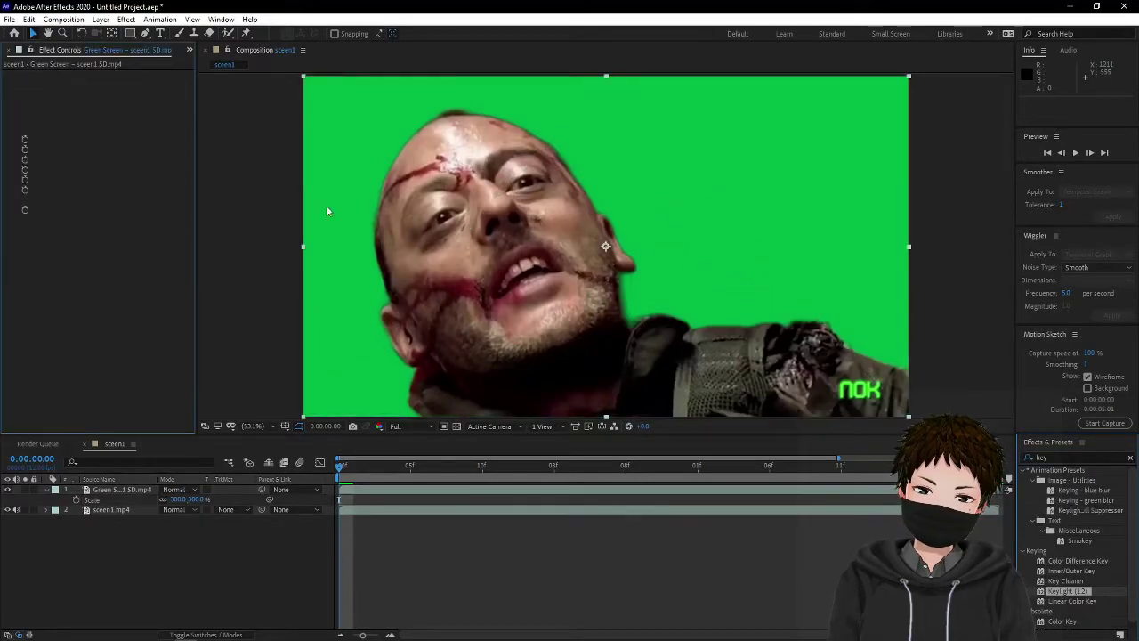
- Sample the green background as Keylight's screen colour and set the effect's view to Screen Matte
{"action": "left_click", "coordinate": [363, 150]}
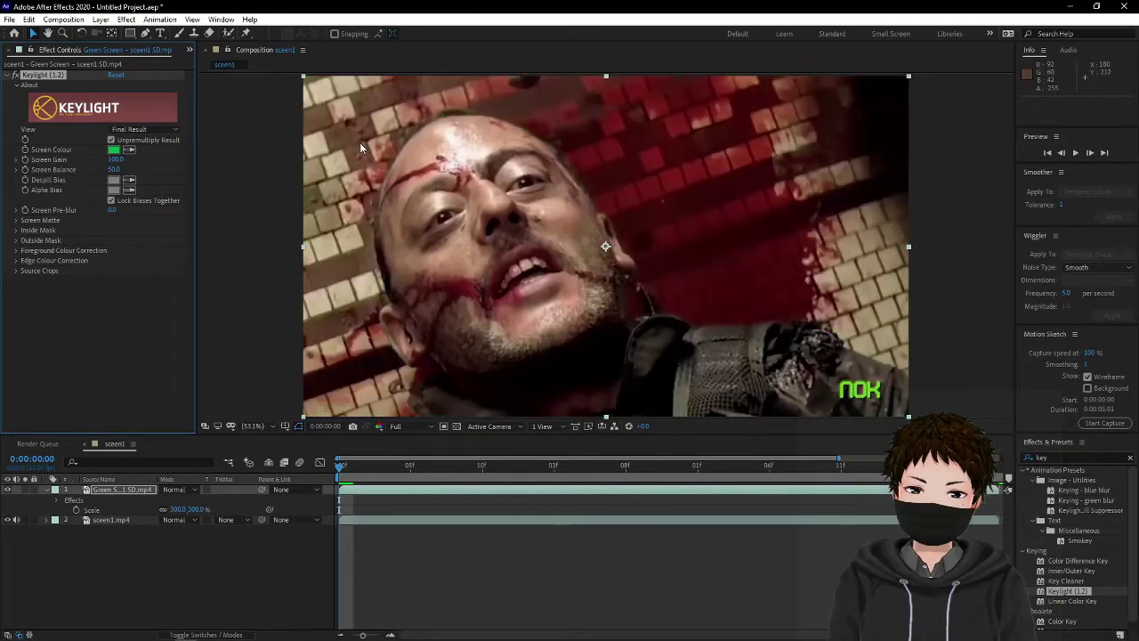
{"action": "left_click", "coordinate": [138, 130]}
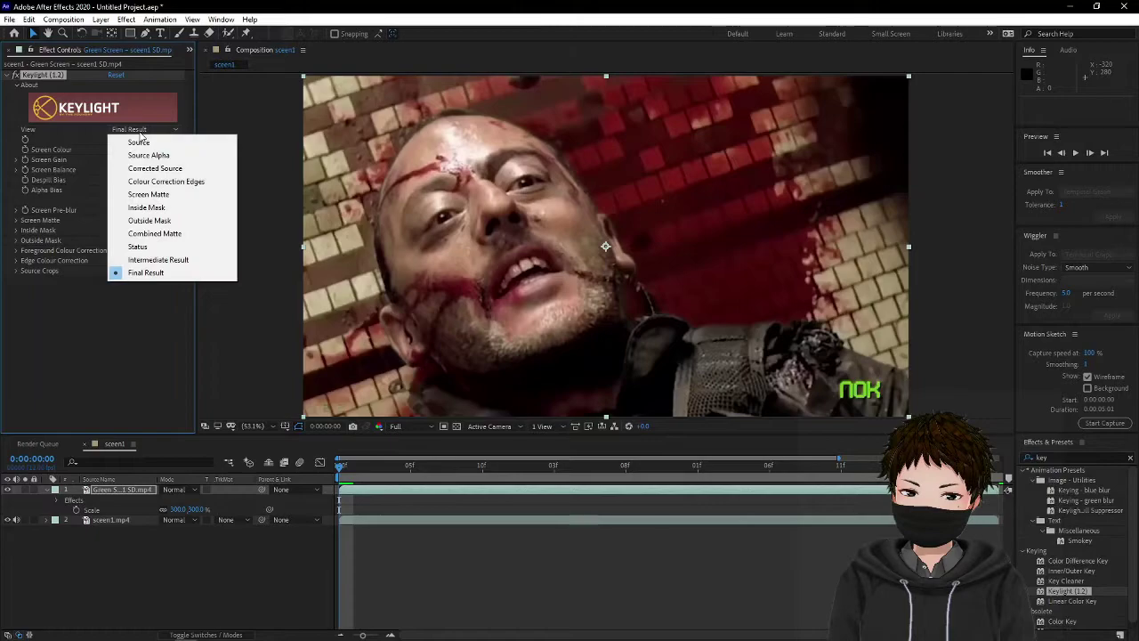
{"action": "left_click", "coordinate": [148, 194]}
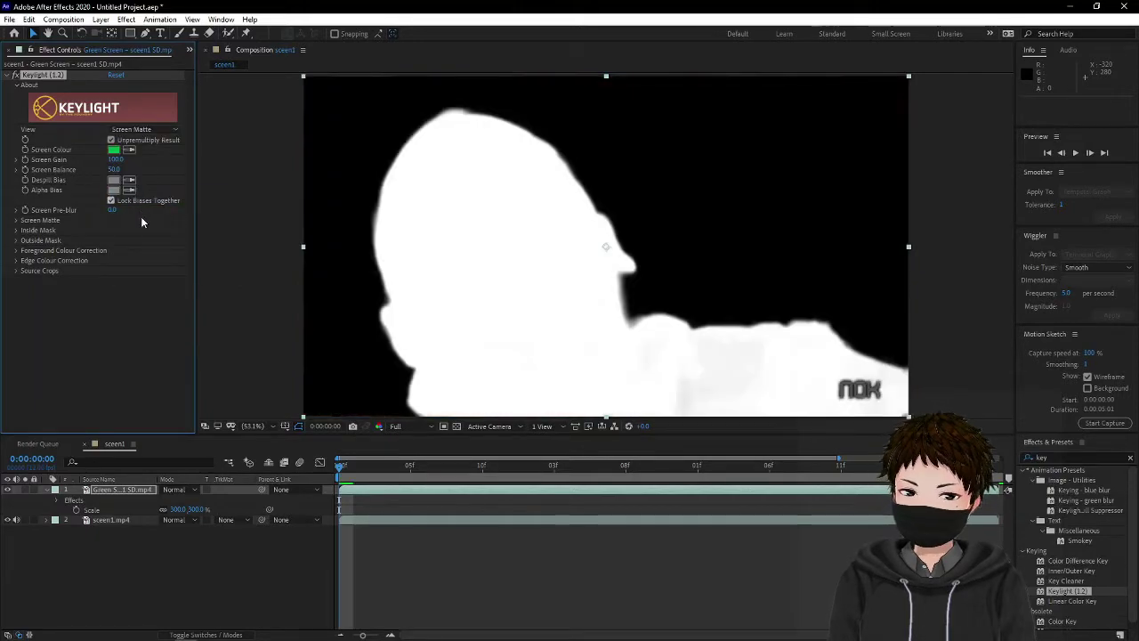
- Add a Brightness & Contrast effect to the green screen layer with brightness 150 and contrast 100
{"action": "left_click", "coordinate": [128, 20]}
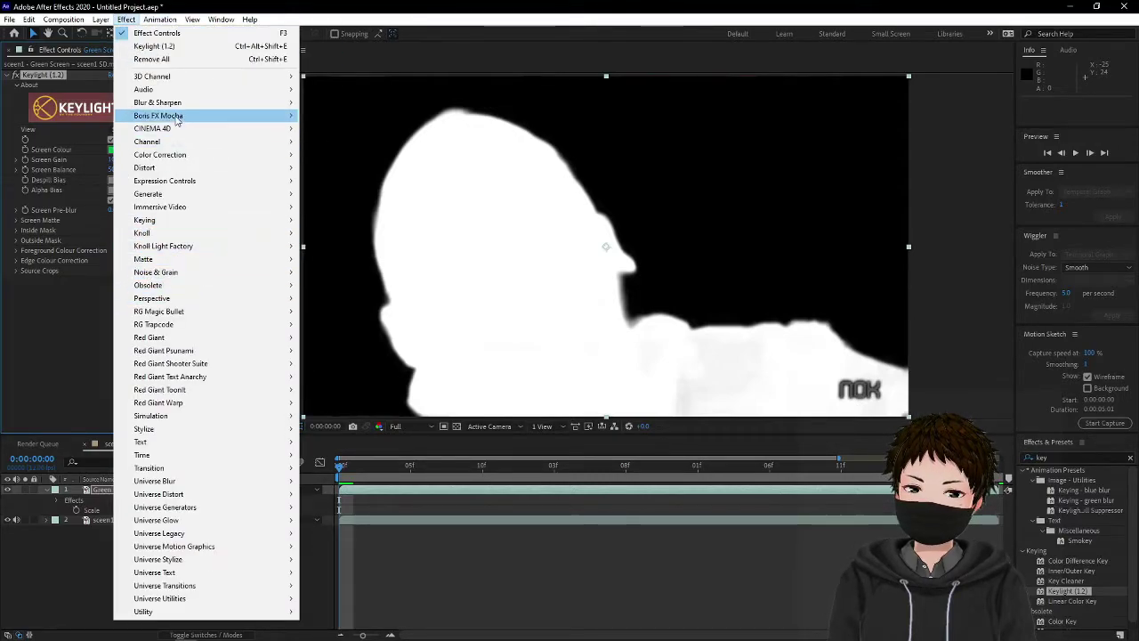
{"action": "mouse_move", "coordinate": [180, 106]}
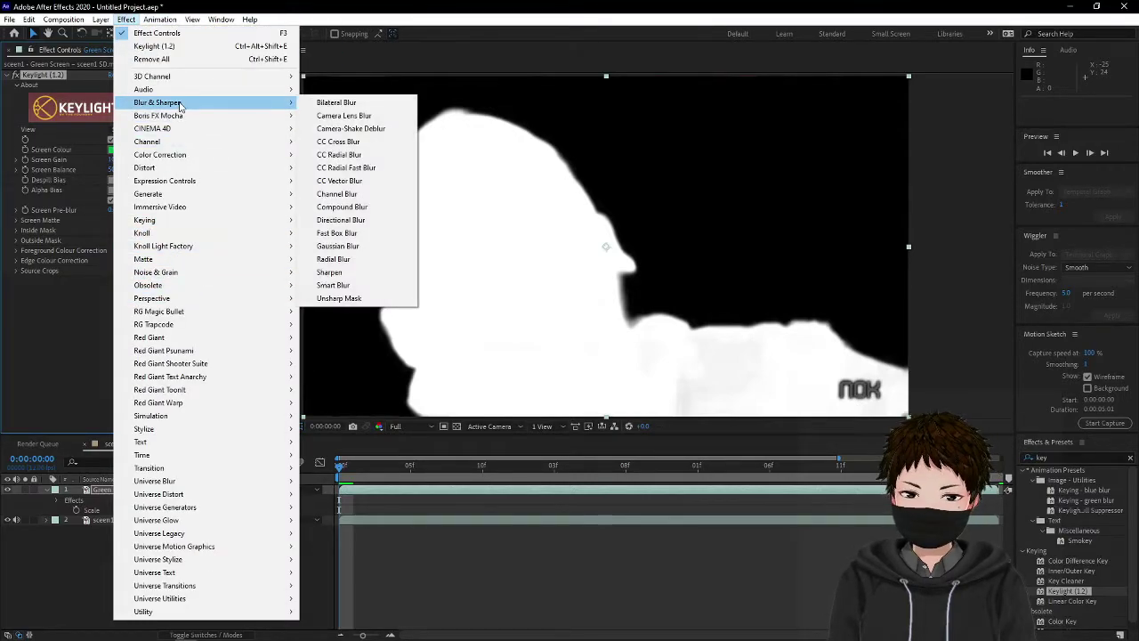
{"action": "mouse_move", "coordinate": [188, 160]}
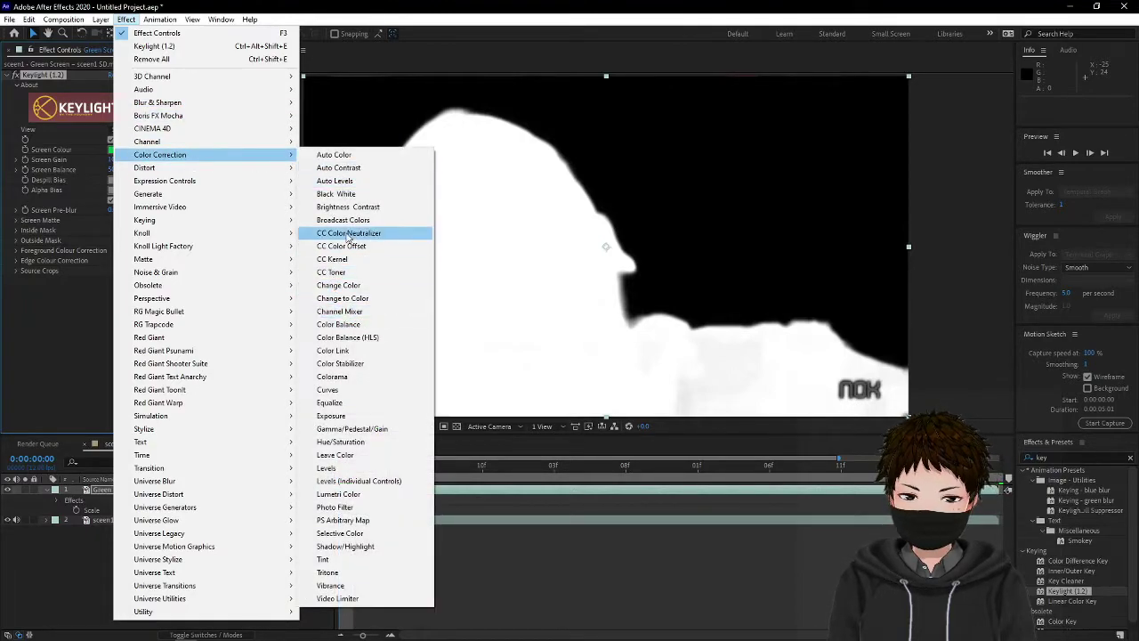
{"action": "left_click", "coordinate": [348, 209]}
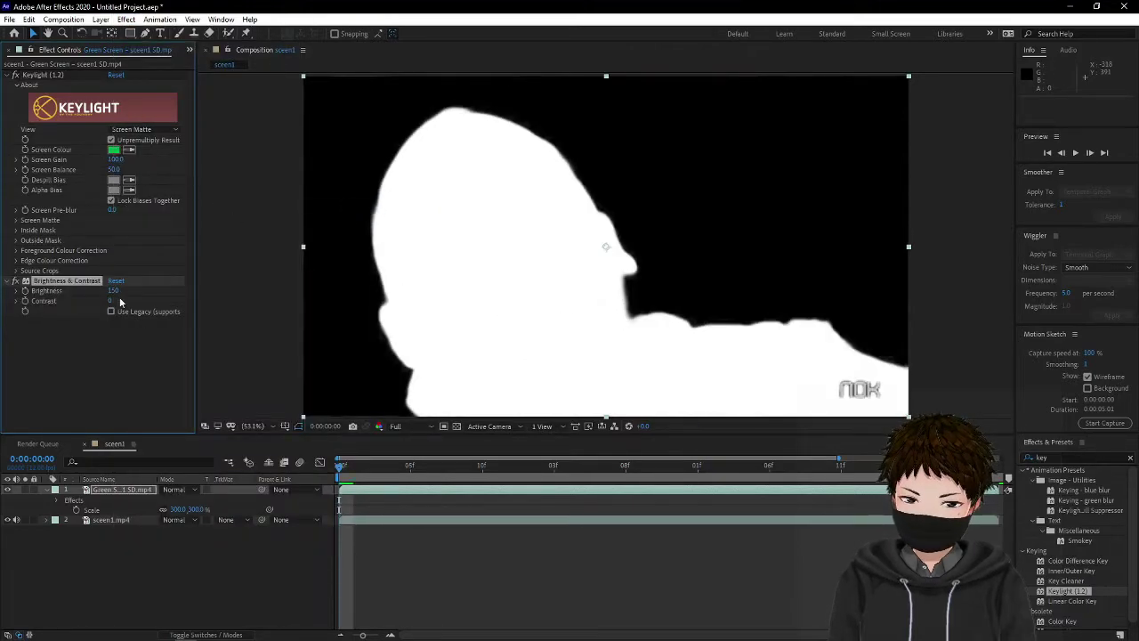
{"action": "left_click_drag", "start_coordinate": [408, 320], "coordinate": [516, 321]}
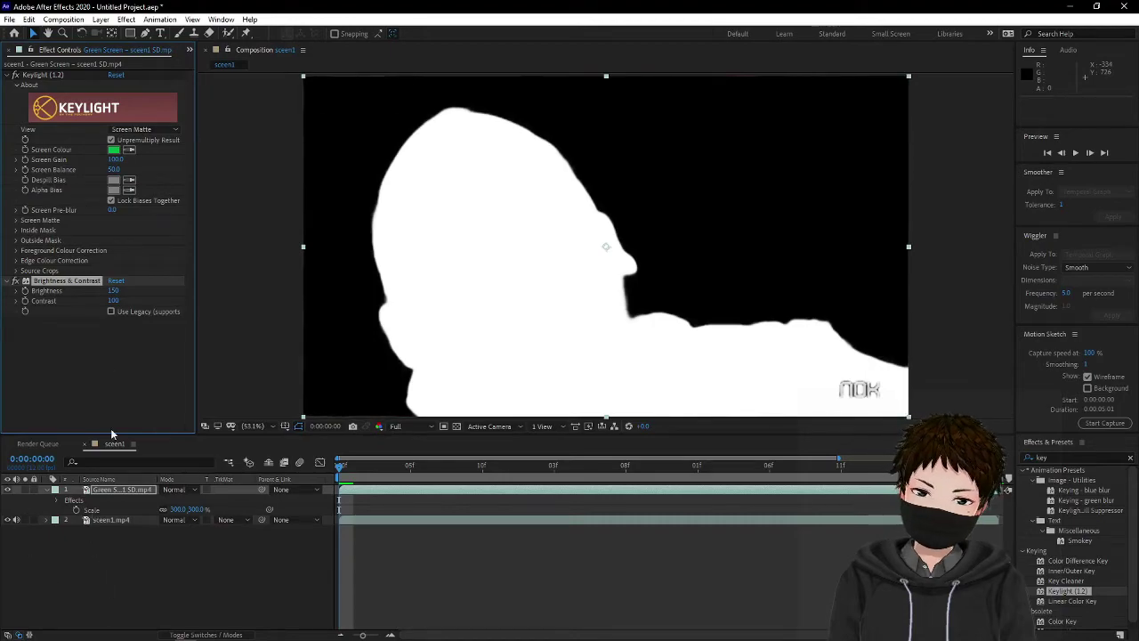
- Add the sceen1 matte composition to the render queue and set its output format to PNG Sequence
{"action": "left_click", "coordinate": [9, 20]}
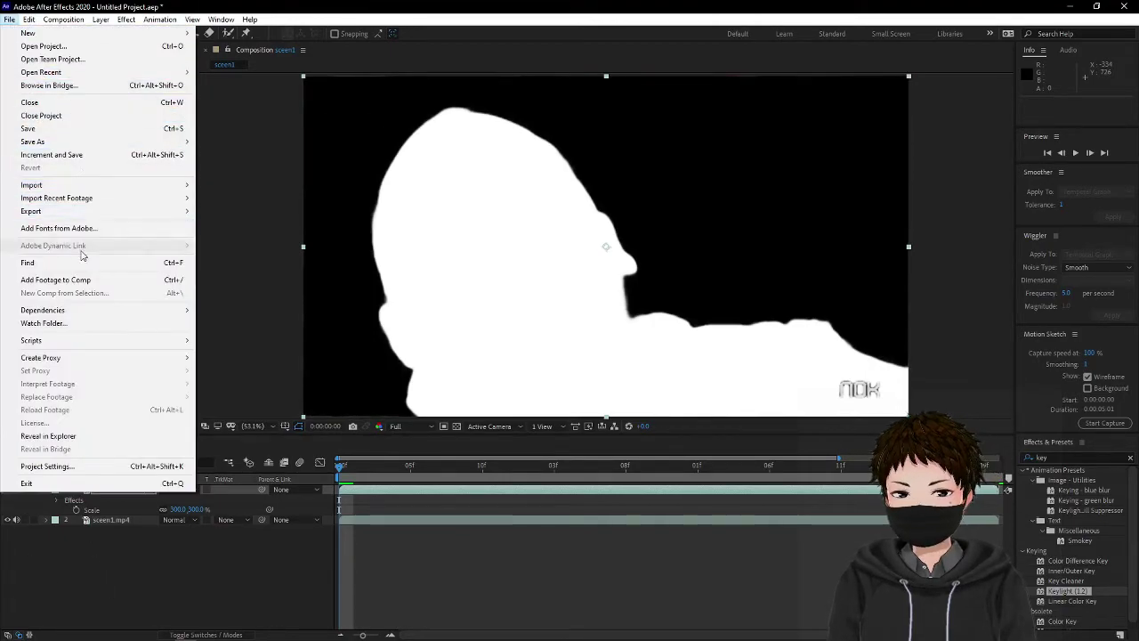
{"action": "mouse_move", "coordinate": [62, 217]}
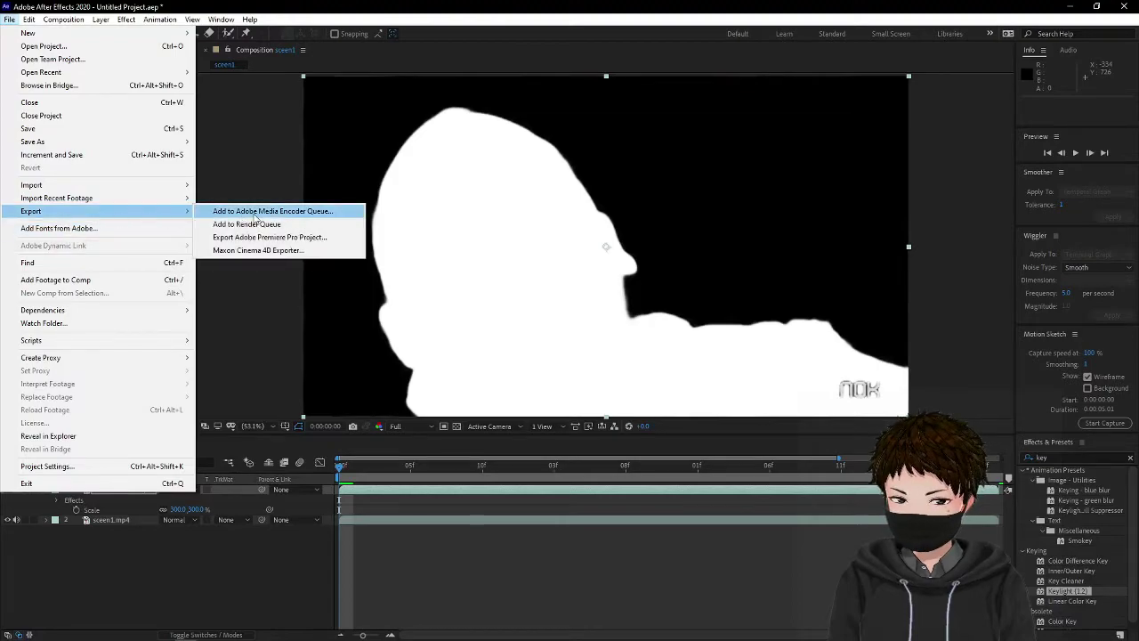
{"action": "left_click", "coordinate": [258, 225]}
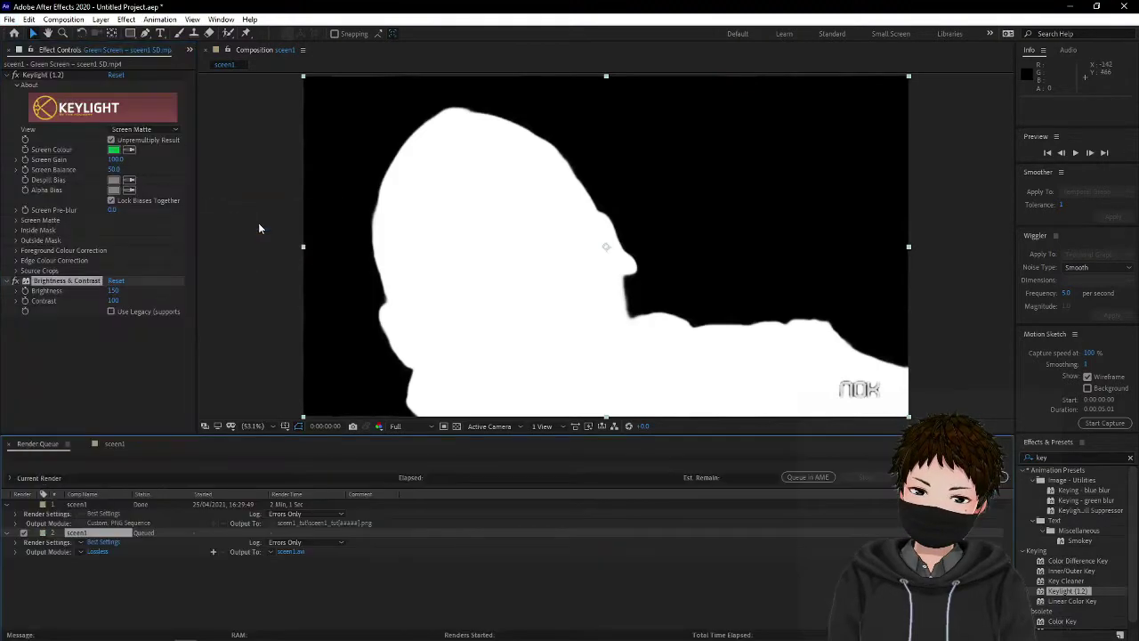
{"action": "left_click", "coordinate": [96, 552]}
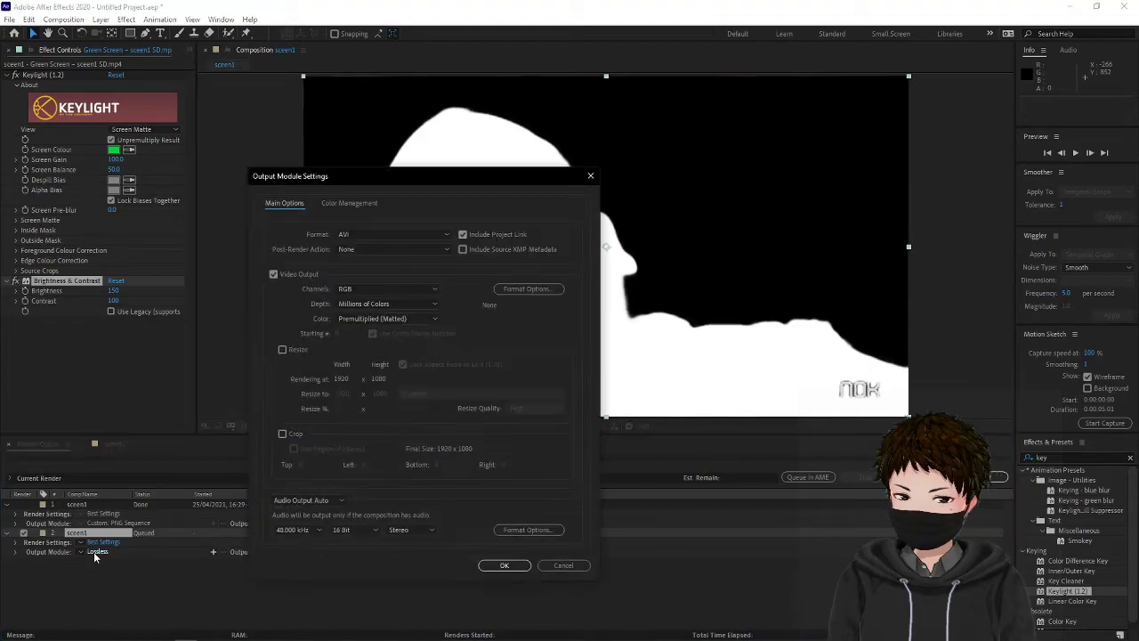
{"action": "left_click", "coordinate": [389, 236]}
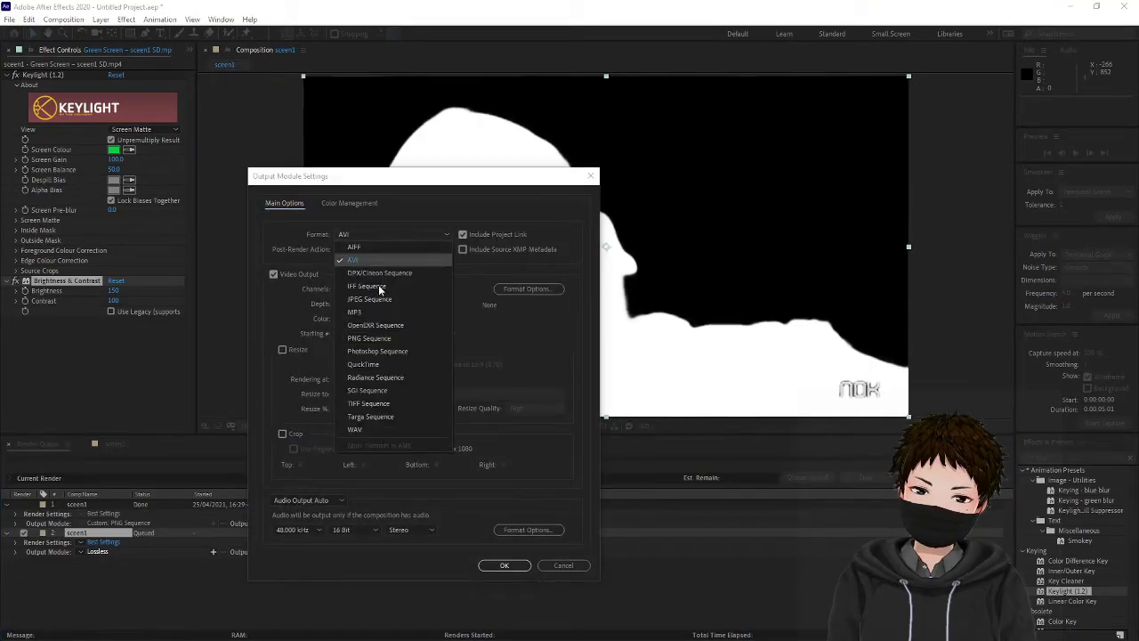
{"action": "left_click", "coordinate": [368, 338]}
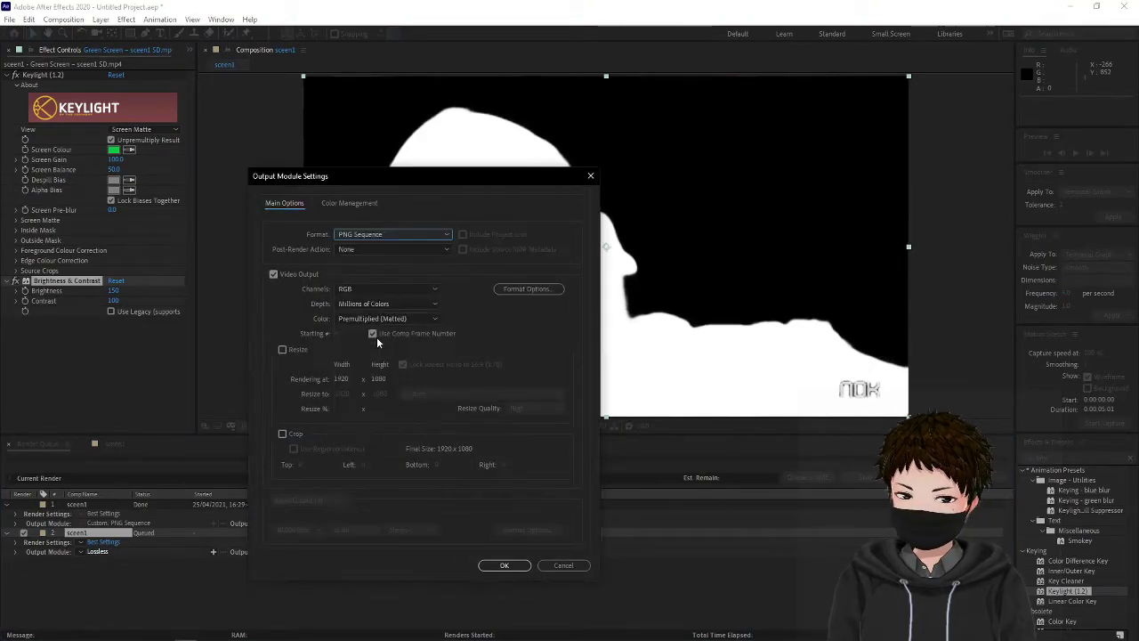
{"action": "left_click", "coordinate": [505, 566]}
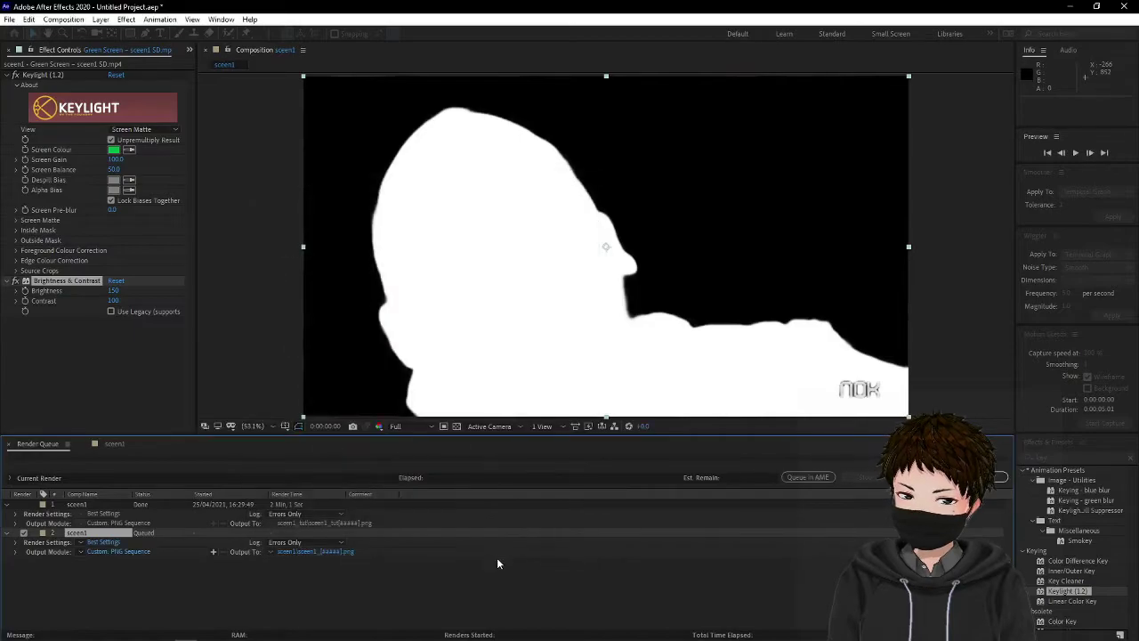
- Set the matte render's output subfolder to matt and its file name to sceen1_tut[#####]
{"action": "left_click", "coordinate": [302, 552]}
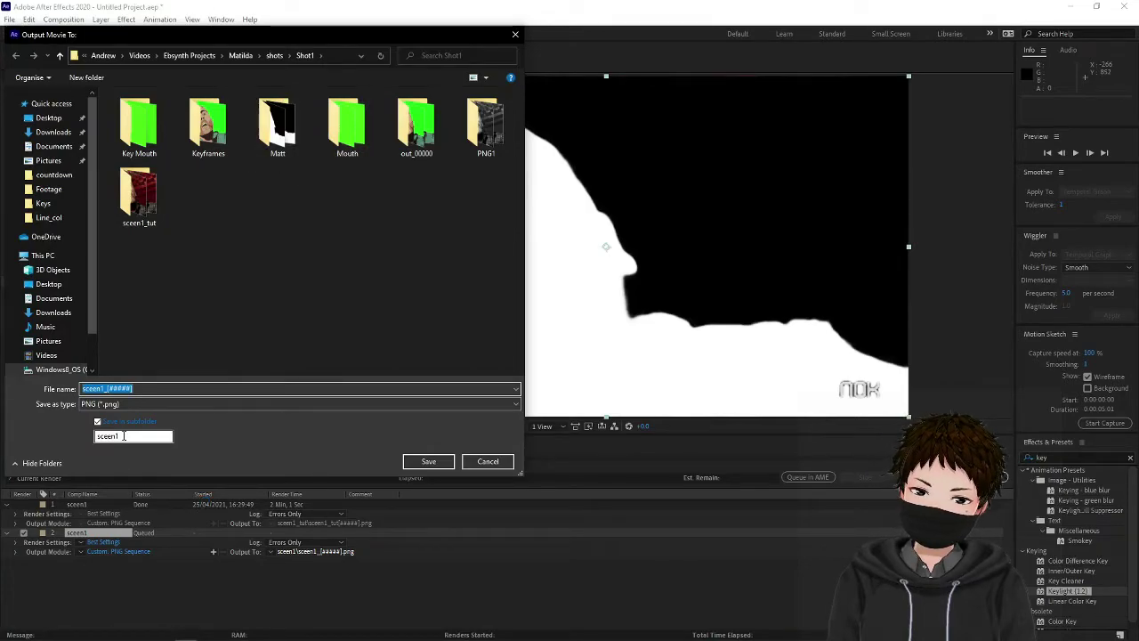
{"action": "left_click", "coordinate": [129, 436]}
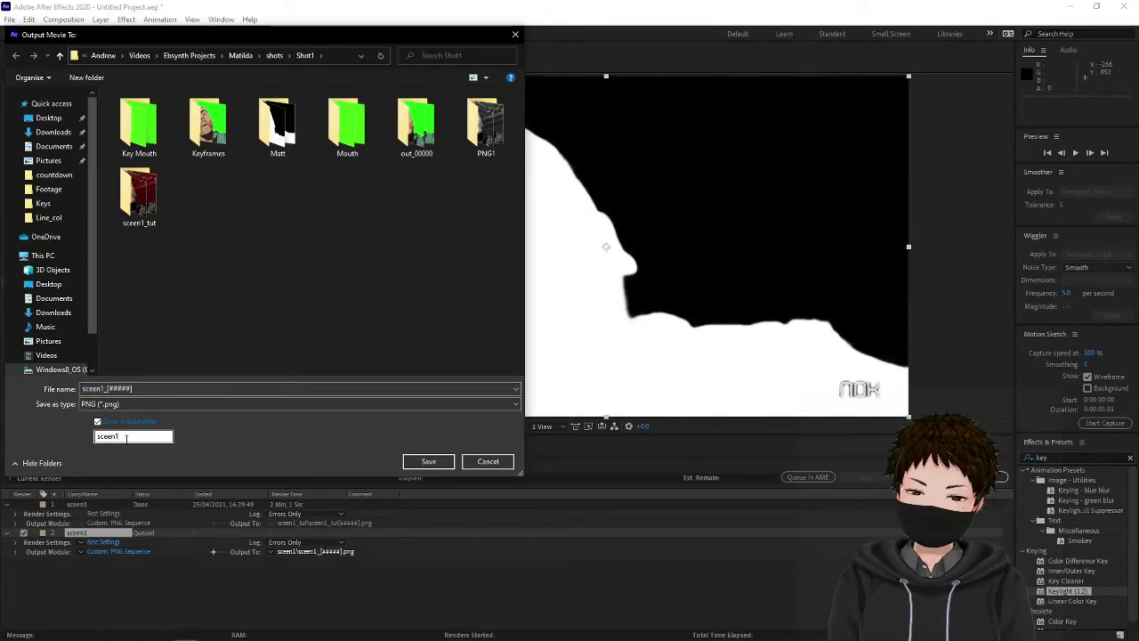
{"action": "key", "text": "BackSpace"}
{"action": "key", "text": "BackSpace"}
{"action": "key", "text": "BackSpace"}
{"action": "key", "text": "BackSpace"}
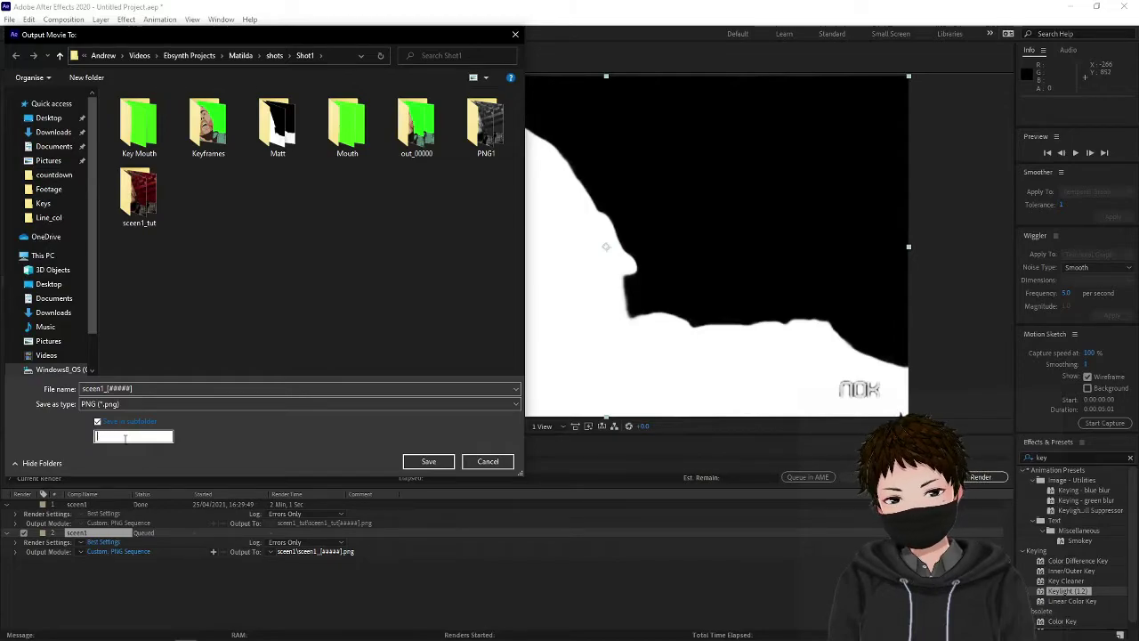
{"action": "type", "text": "matt"}
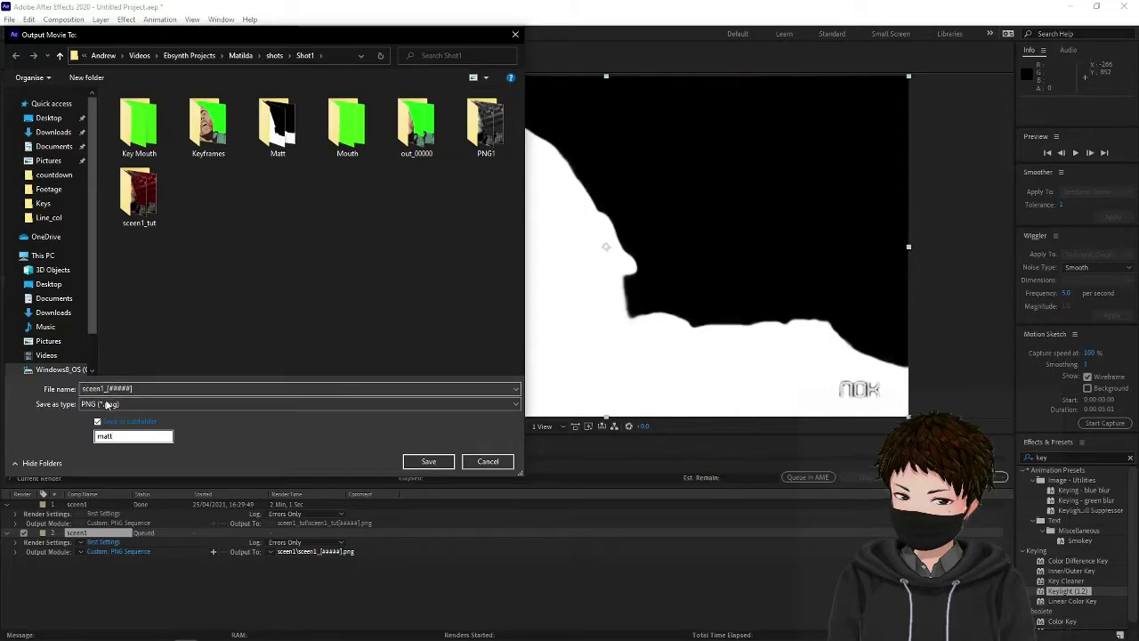
{"action": "left_click", "coordinate": [105, 388]}
{"action": "left_click", "coordinate": [106, 388]}
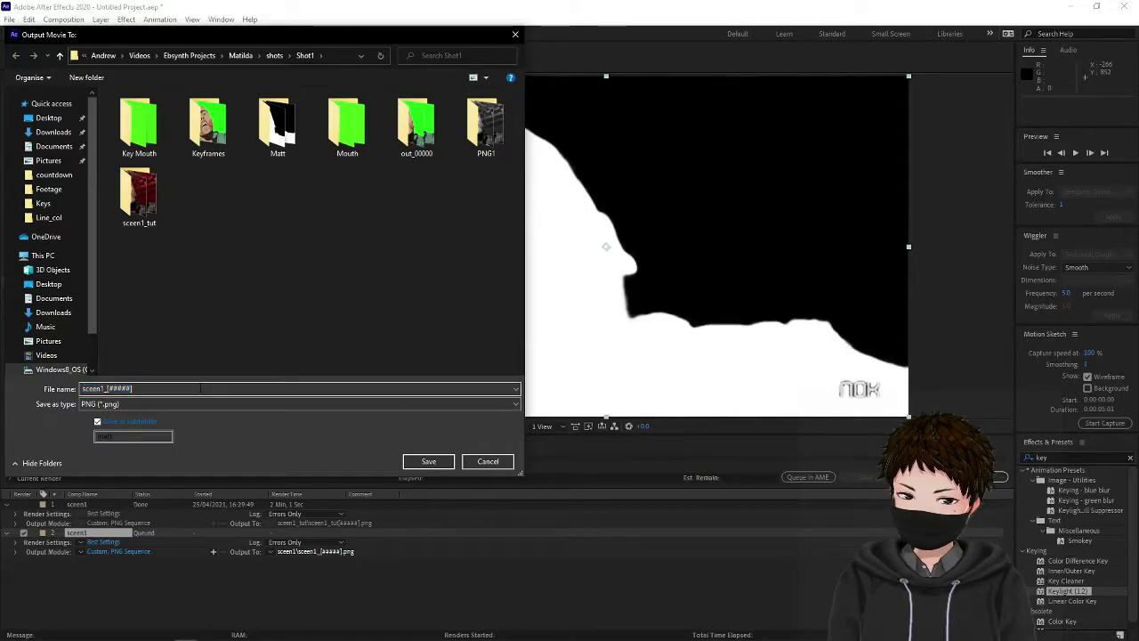
{"action": "type", "text": "tut"}
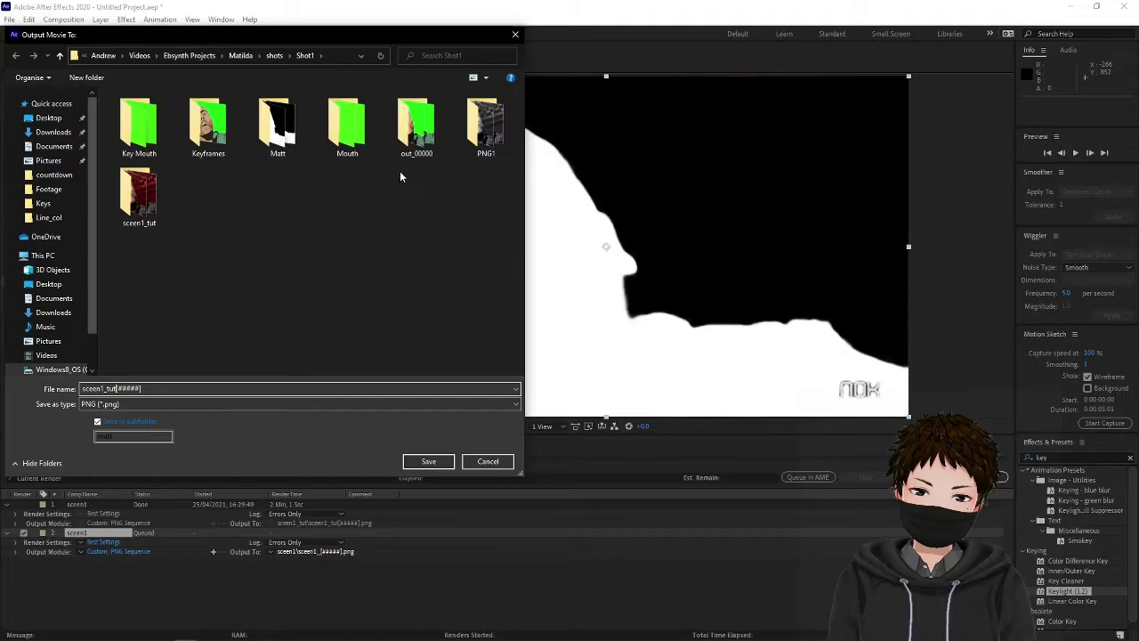
- Check the frame file naming in the out_00000 and sceen1_tut folders and cancel the output dialog
{"action": "double_click", "coordinate": [409, 138]}
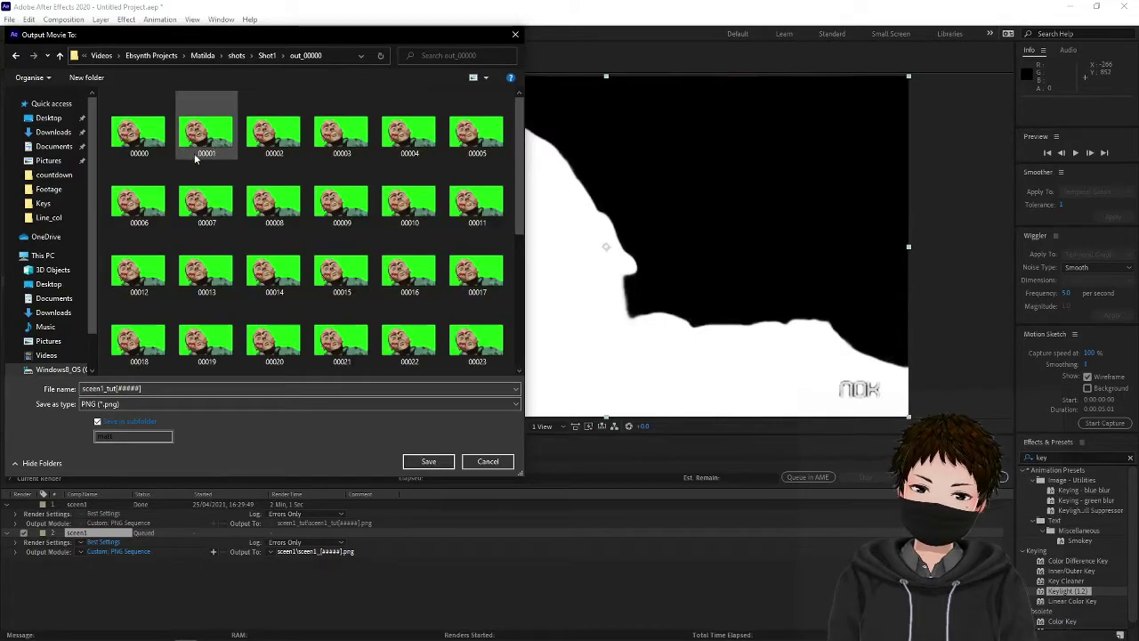
{"action": "left_click", "coordinate": [59, 56]}
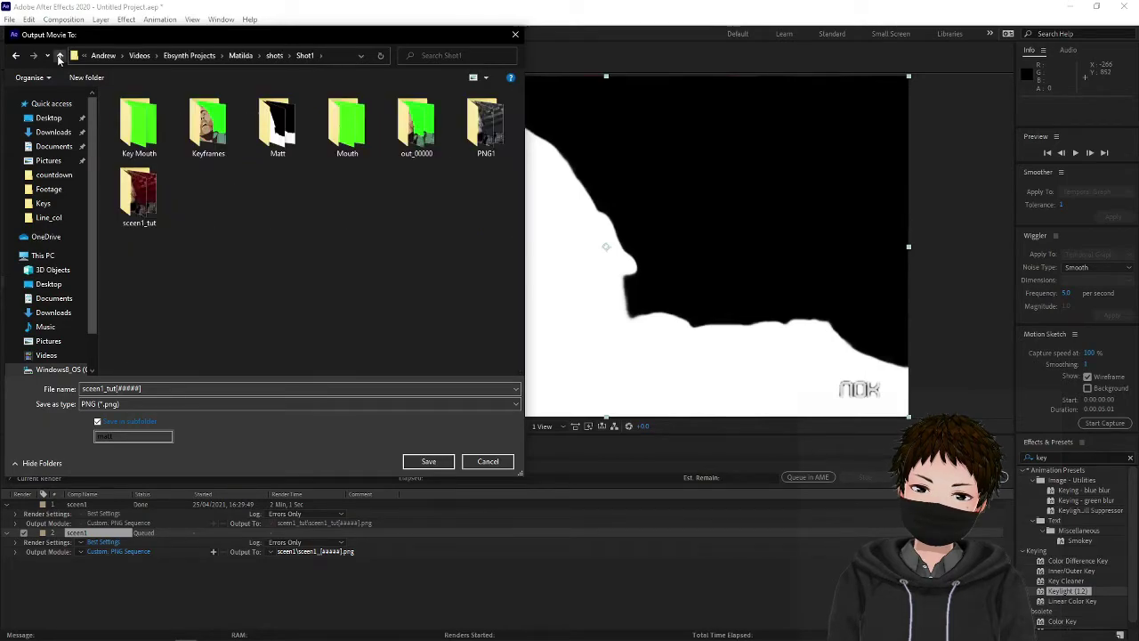
{"action": "double_click", "coordinate": [143, 191]}
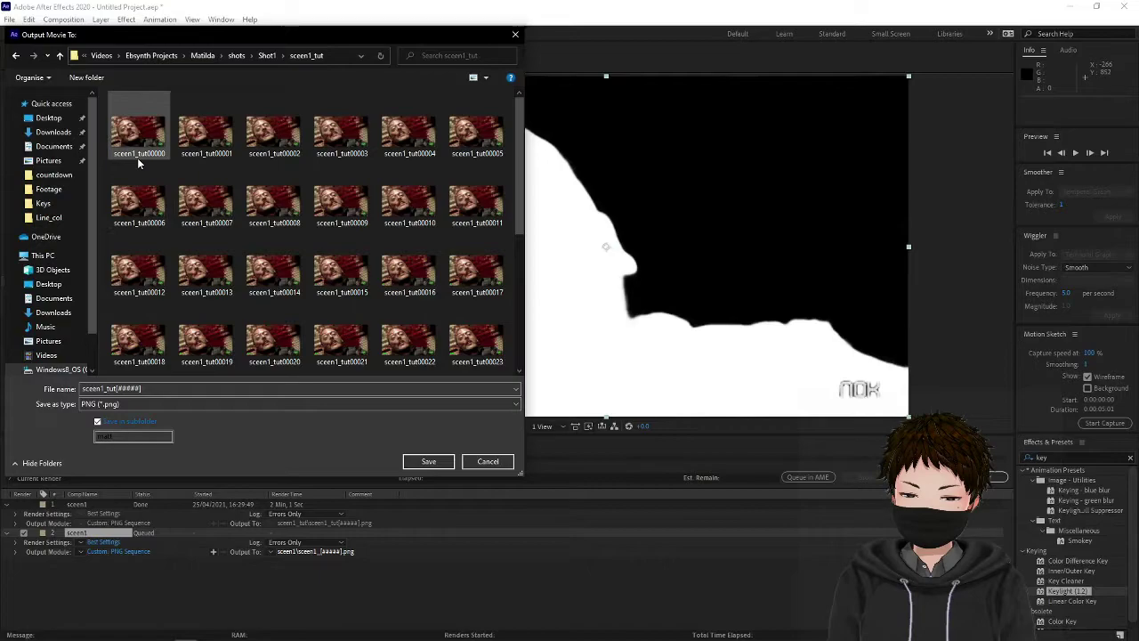
{"action": "left_click", "coordinate": [89, 389]}
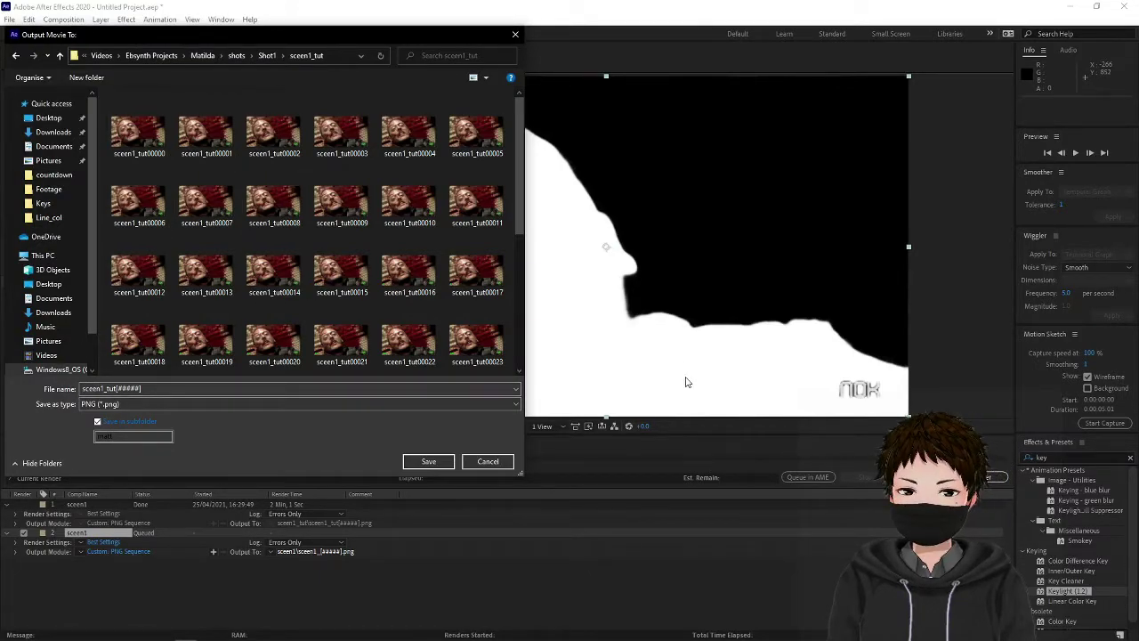
{"action": "left_click", "coordinate": [499, 466]}
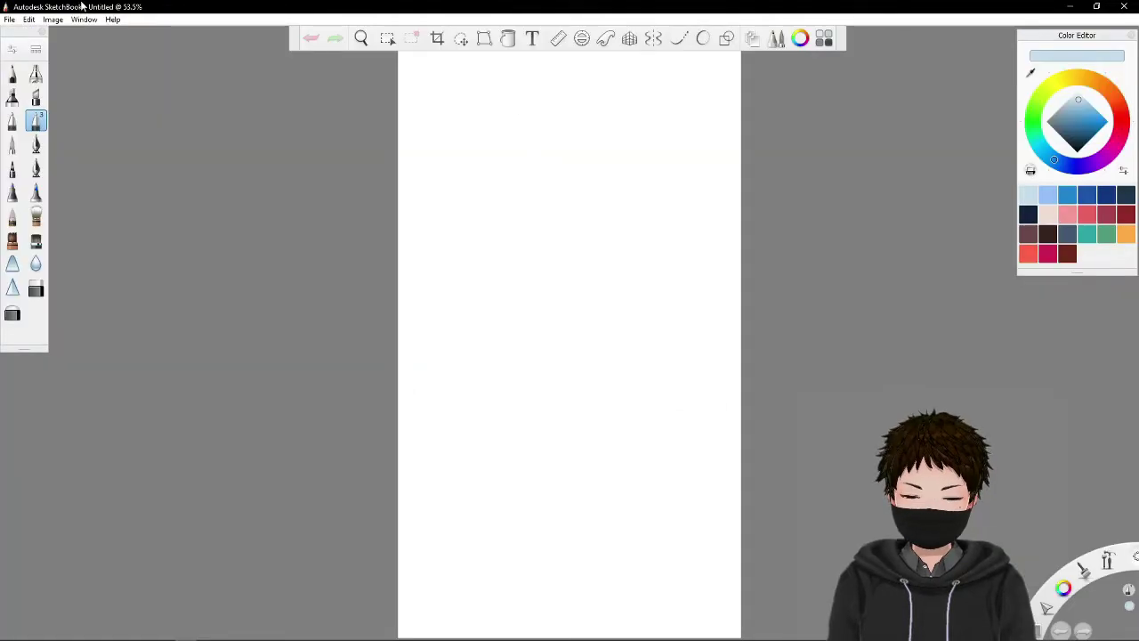
- In Autodesk SketchBook, open the first frame, sceen1_tut00000, from the sceen1_tut folder
{"action": "left_click", "coordinate": [9, 19]}
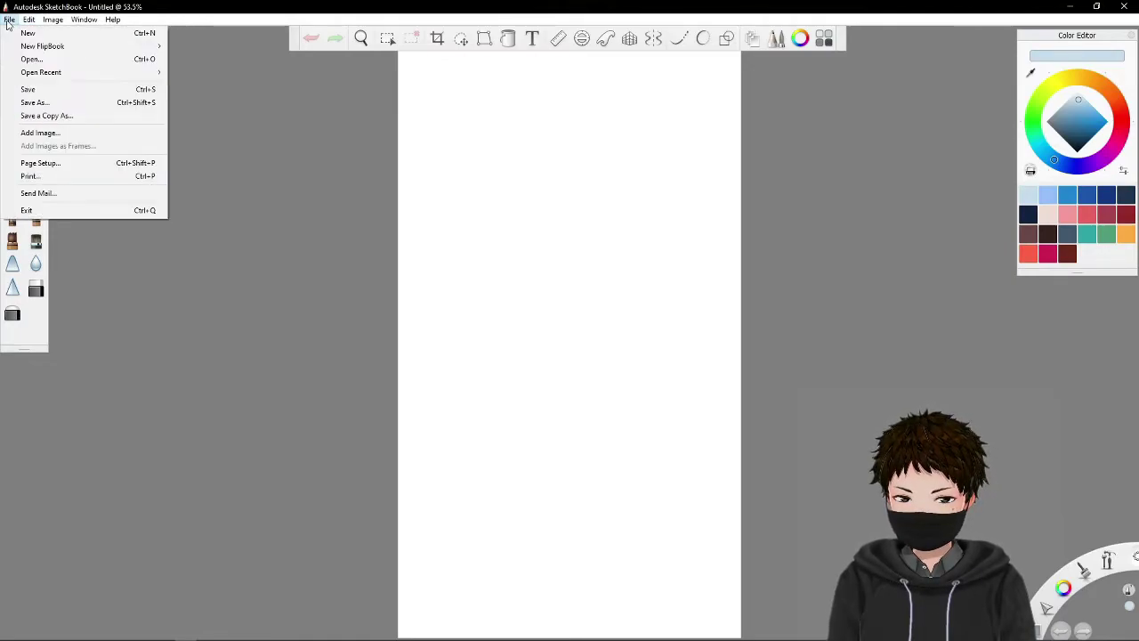
{"action": "left_click", "coordinate": [31, 62]}
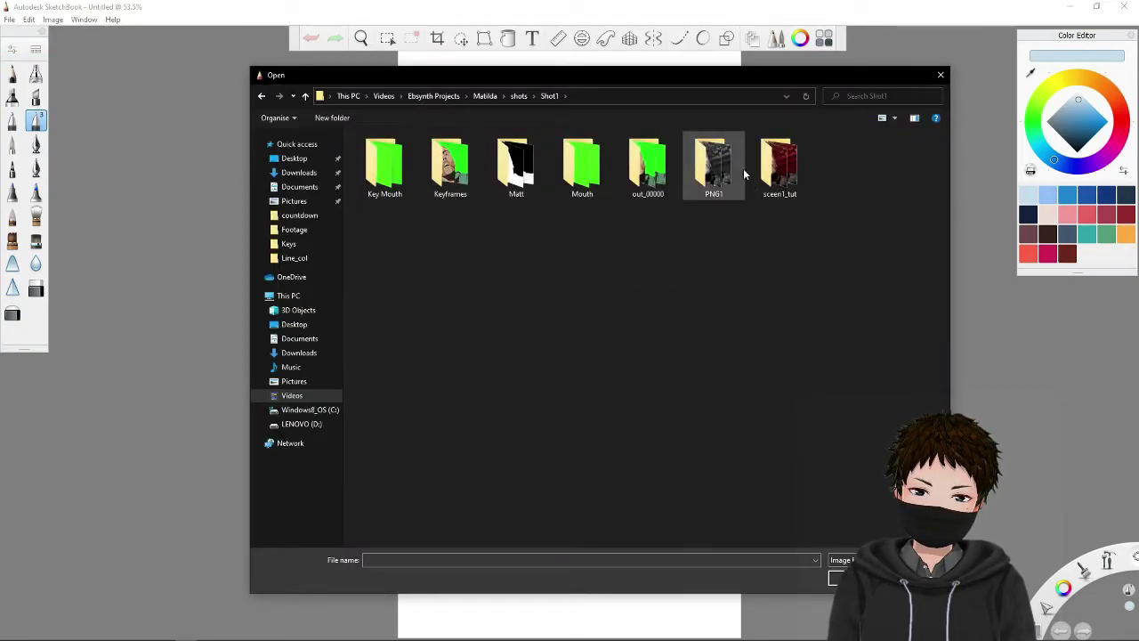
{"action": "left_click", "coordinate": [778, 172]}
{"action": "double_click", "coordinate": [778, 172]}
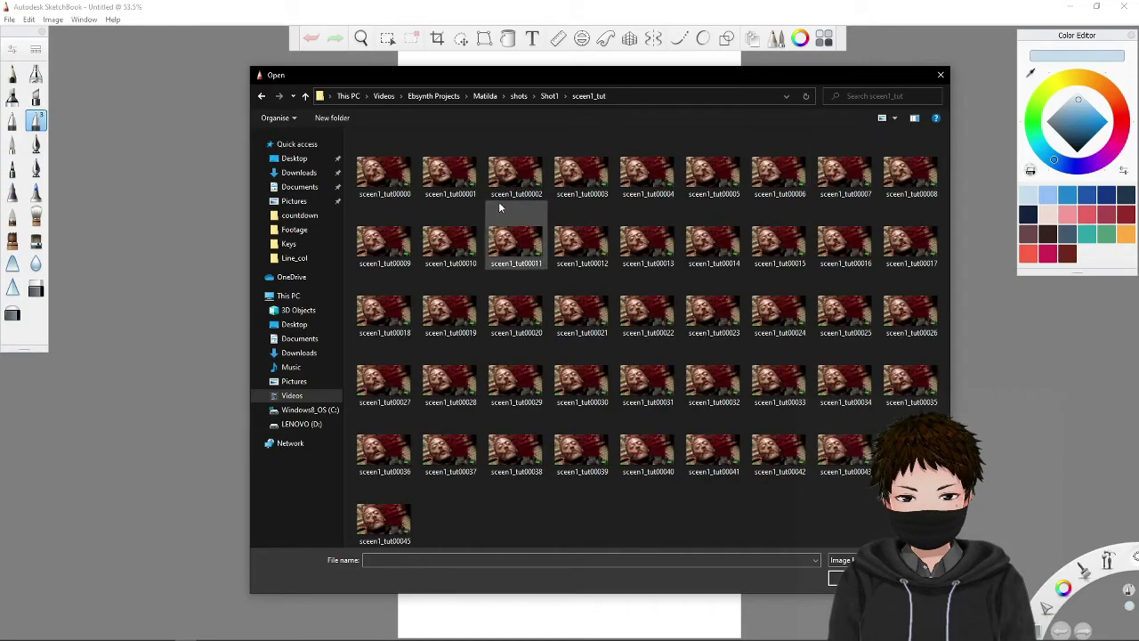
{"action": "double_click", "coordinate": [389, 178]}
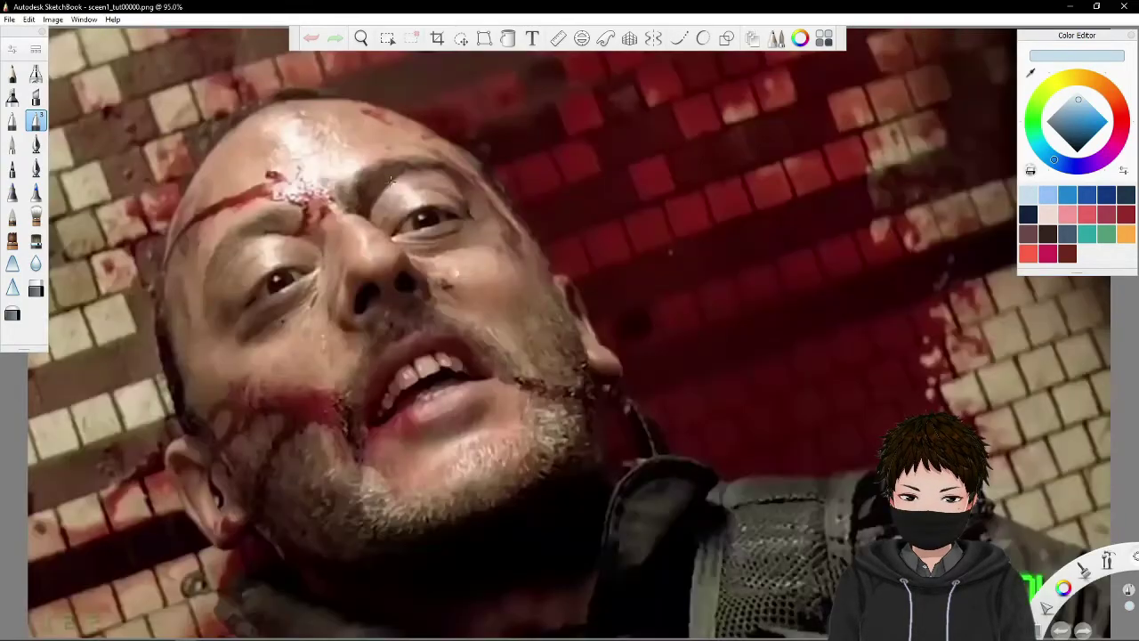
- Show the layer editor, lower the frame layer's opacity to 70% and add a new layer above it
{"action": "scroll", "coordinate": [577, 293], "scroll_direction": "down", "scroll_amount": 3}
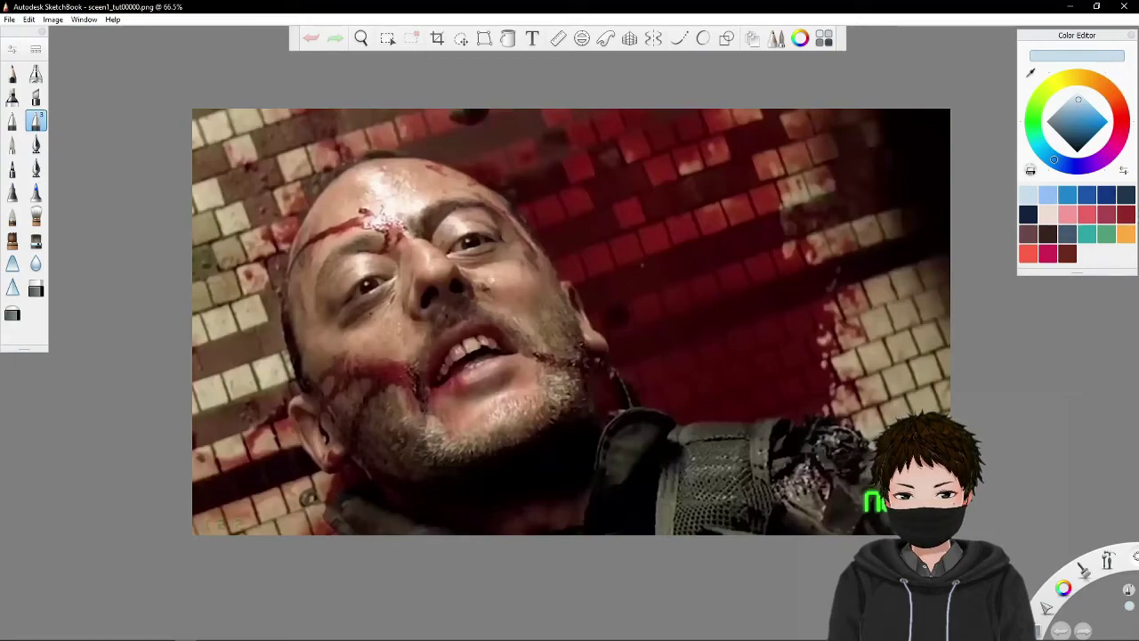
{"action": "key", "text": "ctrl+l"}
{"action": "left_click_drag", "start_coordinate": [465, 356], "coordinate": [1028, 296]}
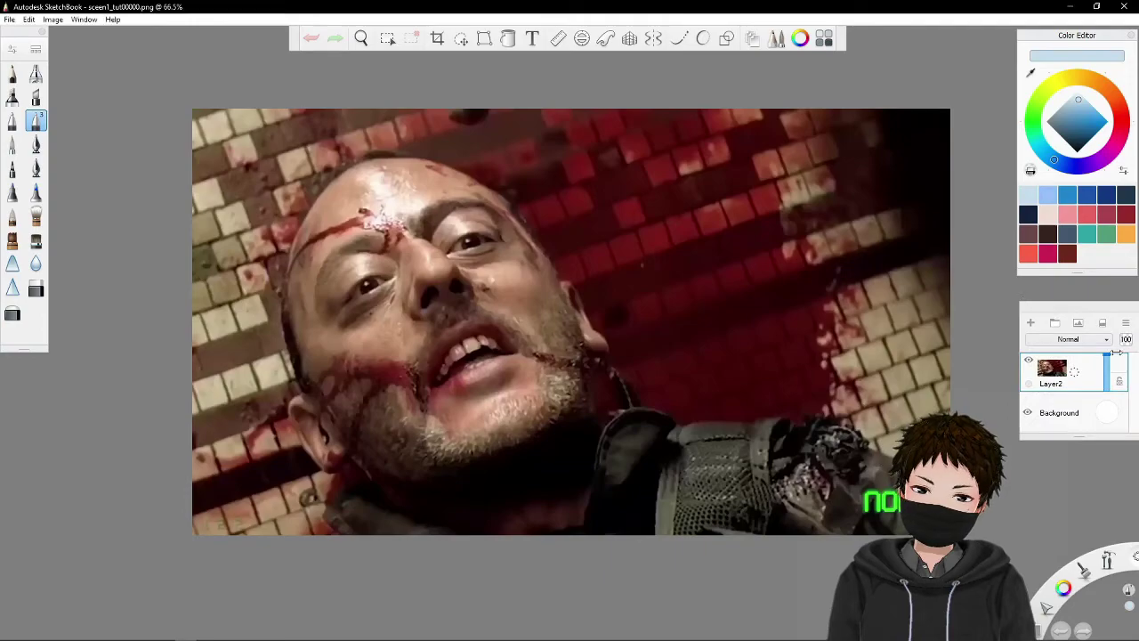
{"action": "left_click_drag", "start_coordinate": [1108, 360], "coordinate": [1108, 370]}
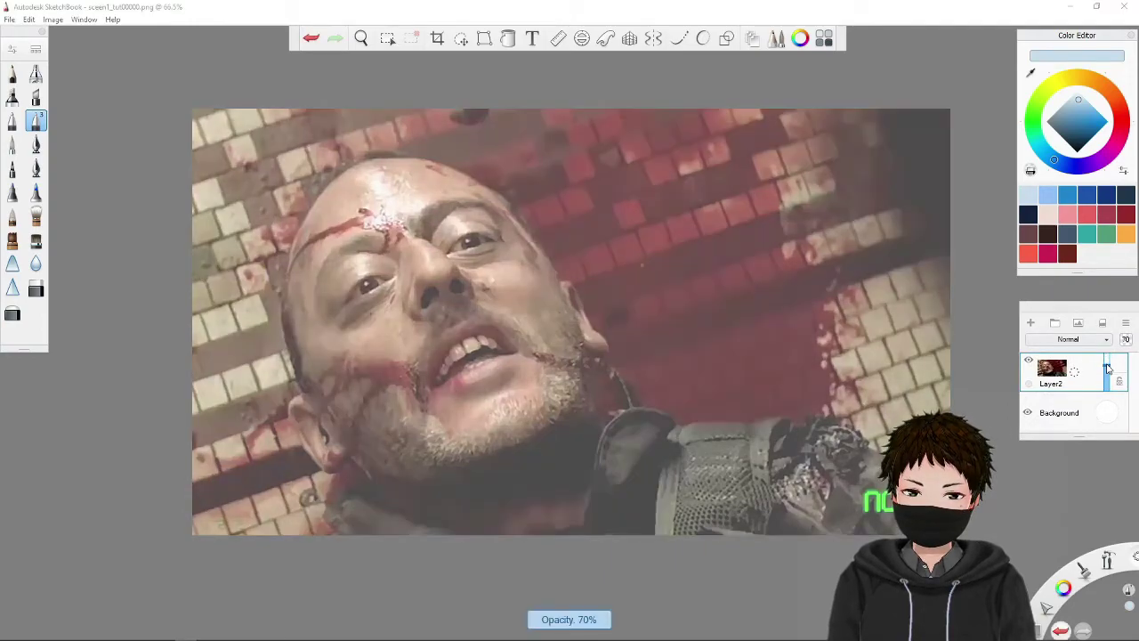
{"action": "left_click", "coordinate": [1030, 323]}
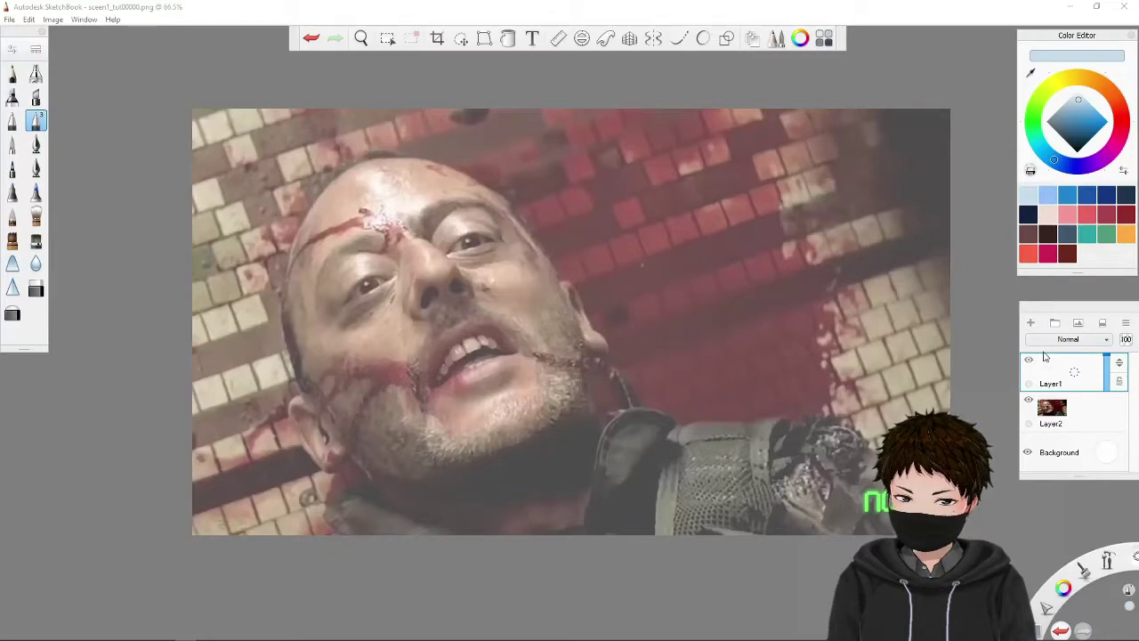
- Set the brush colour to black and trace outlines of the collar, shoulder strap and upper mouth on the new layer
{"action": "left_click_drag", "start_coordinate": [1084, 136], "coordinate": [1079, 167]}
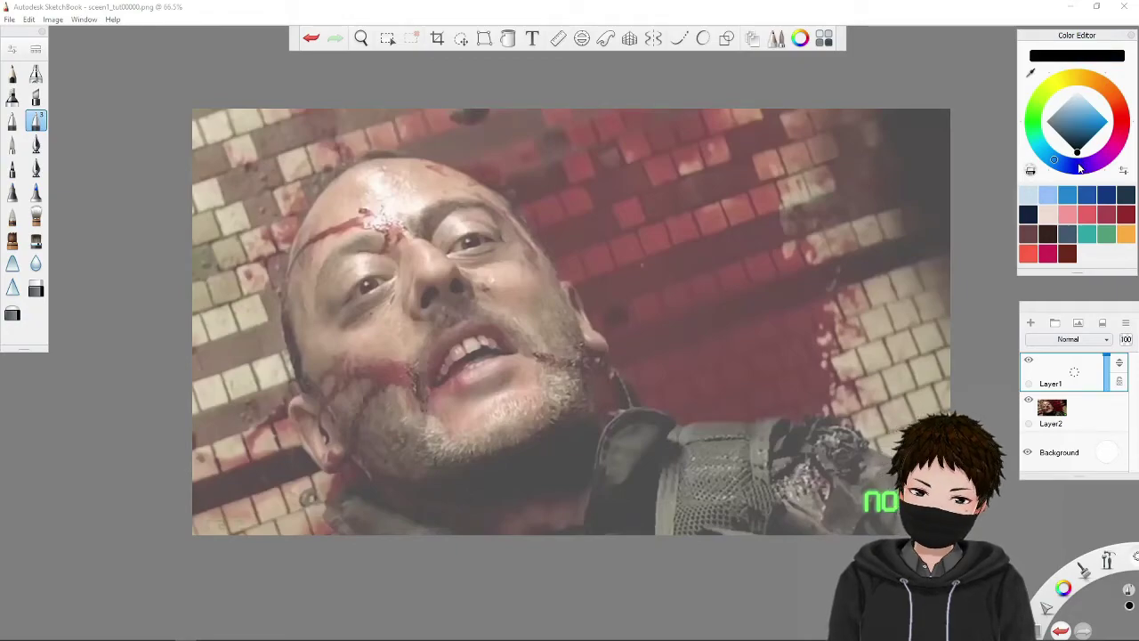
{"action": "key", "text": "space"}
{"action": "left_click_drag", "start_coordinate": [547, 395], "coordinate": [608, 324]}
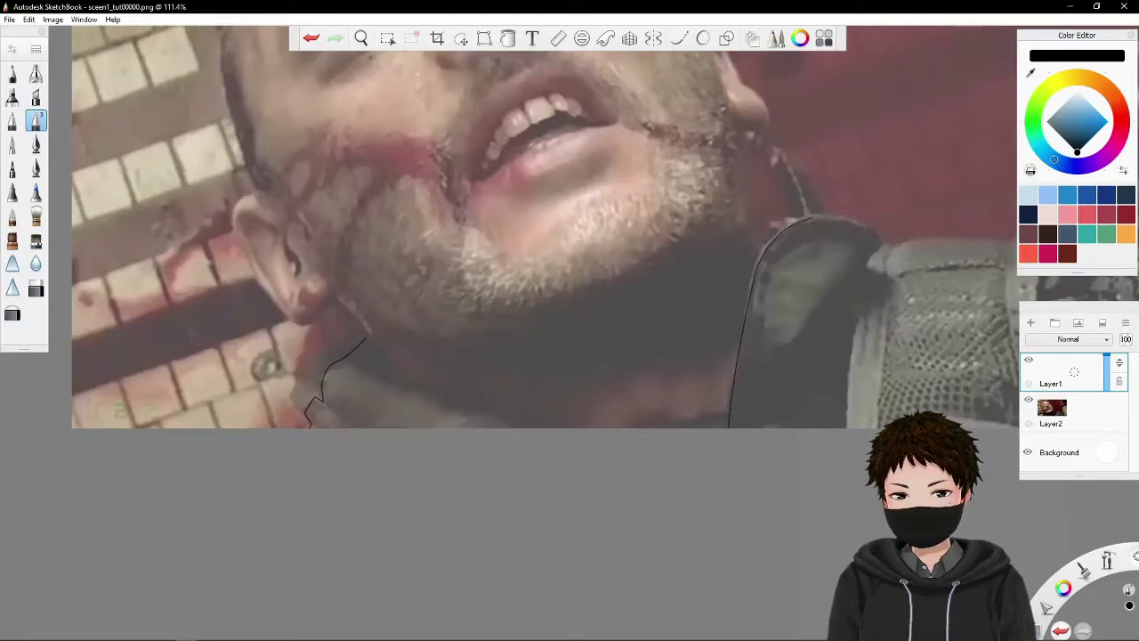
{"action": "left_click_drag", "start_coordinate": [866, 278], "coordinate": [849, 395]}
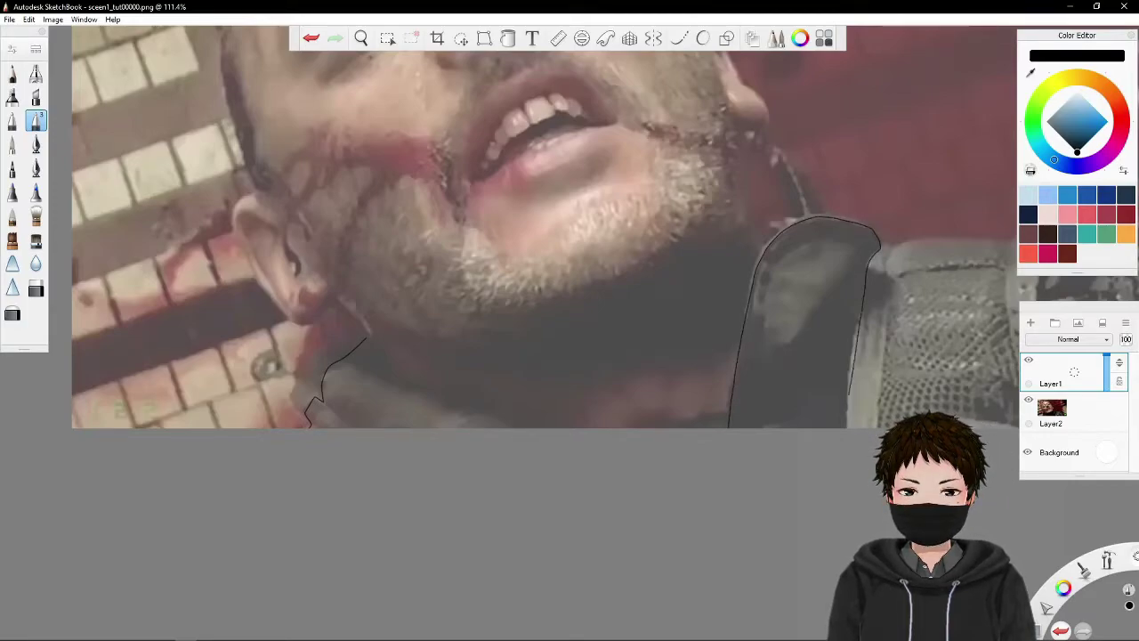
{"action": "mouse_move", "coordinate": [502, 130]}
{"action": "left_mouse_down"}
{"action": "mouse_move", "coordinate": [525, 108]}
{"action": "mouse_move", "coordinate": [569, 103]}
{"action": "left_mouse_up"}
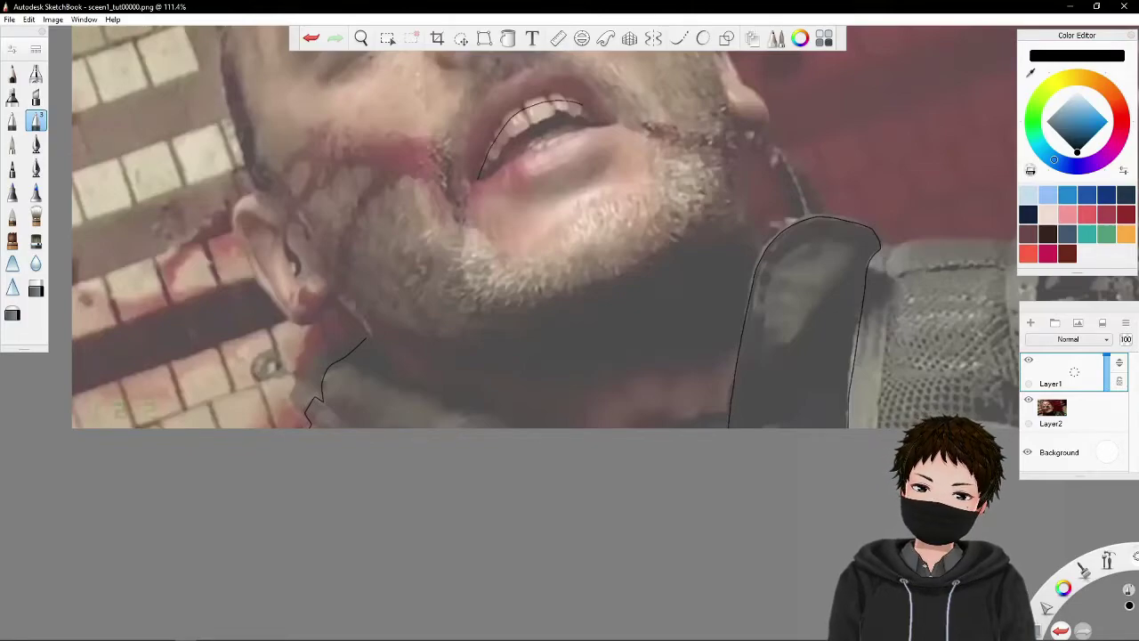
- Try to save the layered tracing over its PNG file and cancel the save
{"action": "key", "text": "ctrl+s"}
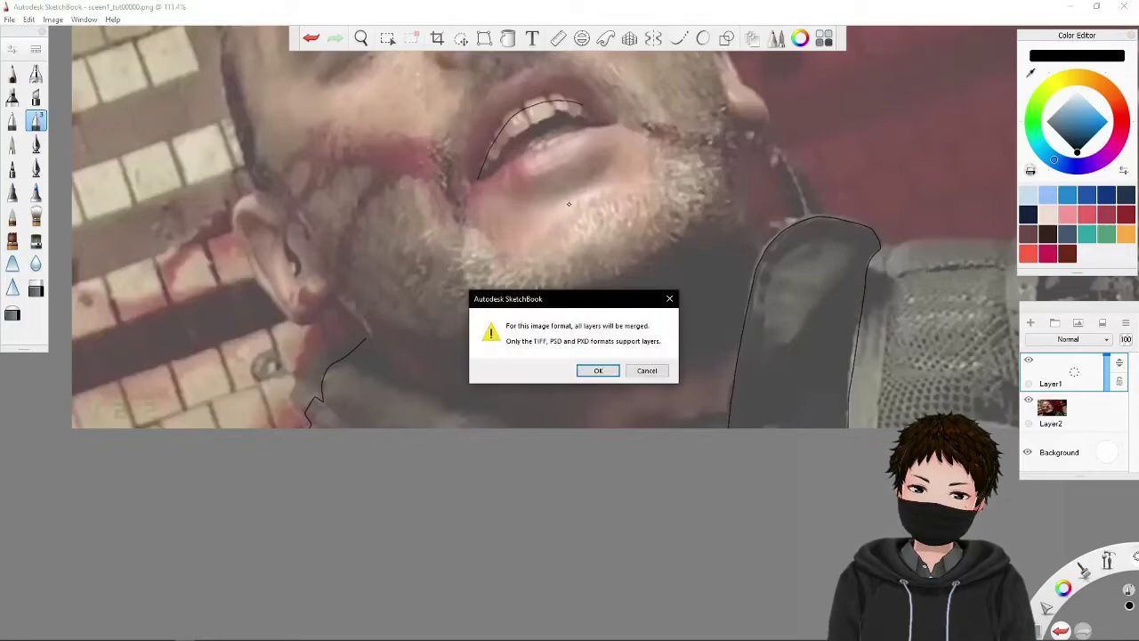
{"action": "left_click", "coordinate": [644, 369]}
{"action": "key", "text": "space"}
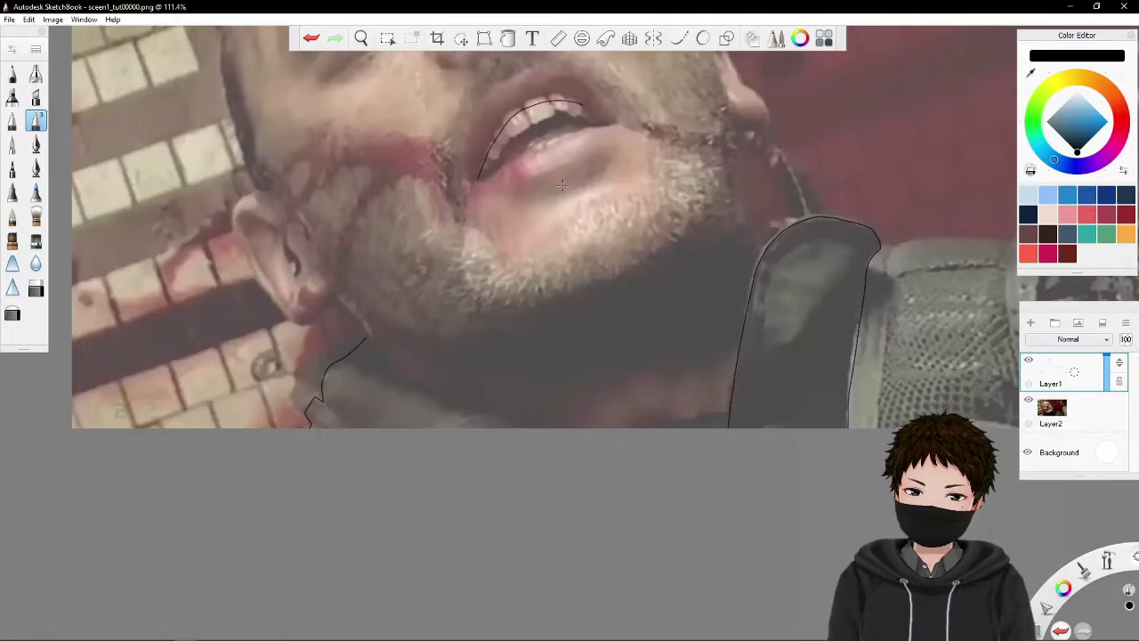
{"action": "key", "text": "ctrl+s"}
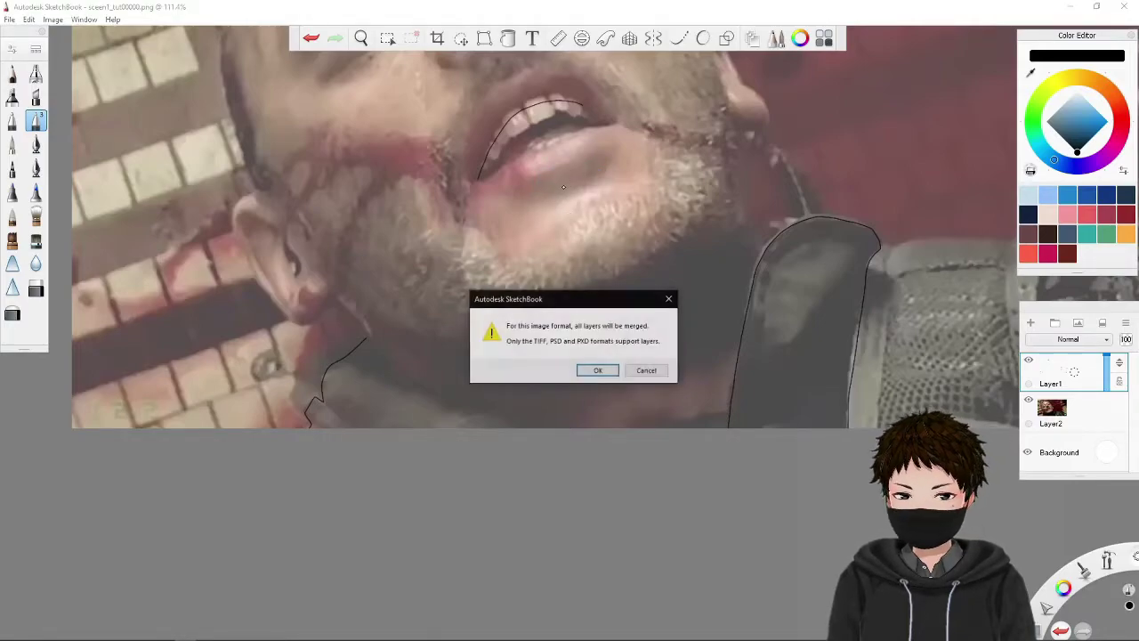
{"action": "left_click", "coordinate": [647, 371]}
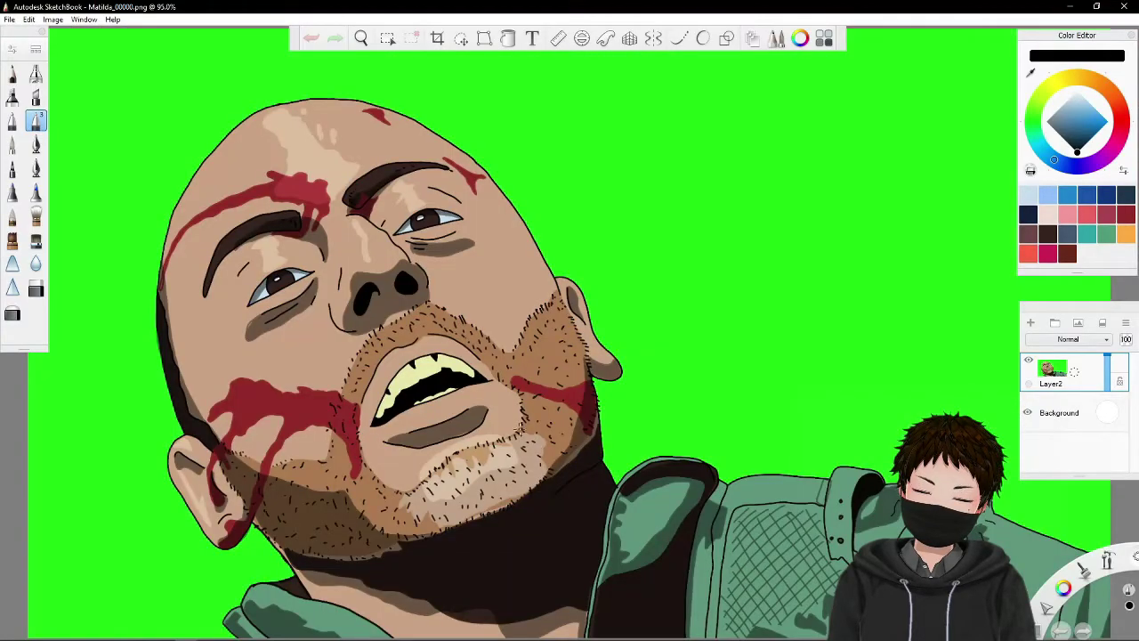
- Save the finished green-background keyframe drawing as a PNG file named Matilda_00000 in the Shot1 folder
{"action": "key", "text": "Home"}
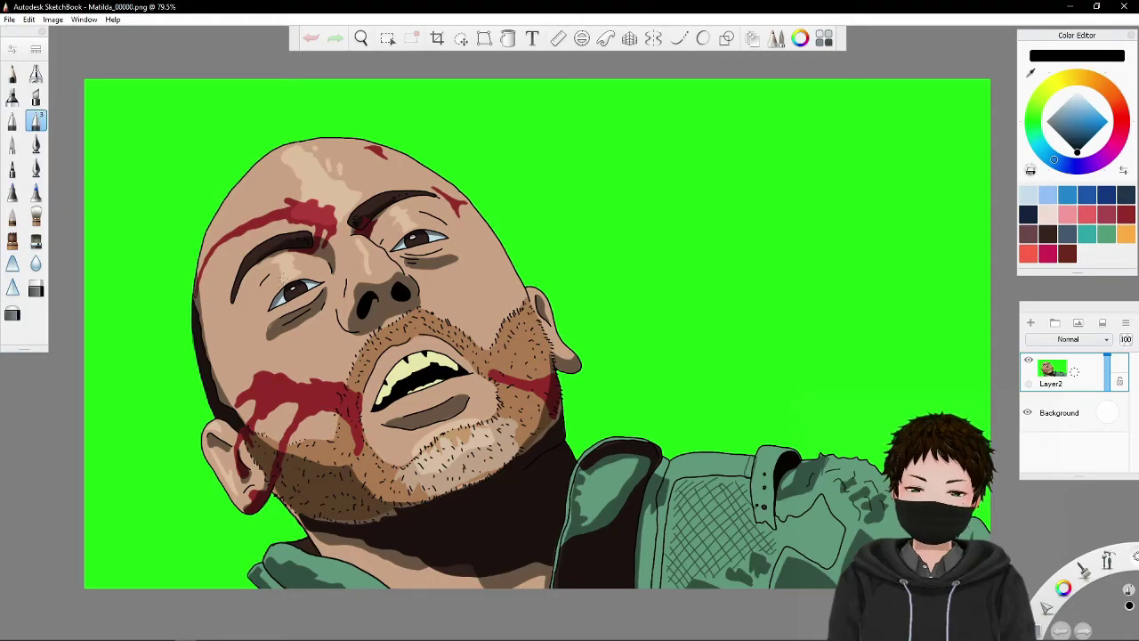
{"action": "left_click", "coordinate": [12, 20]}
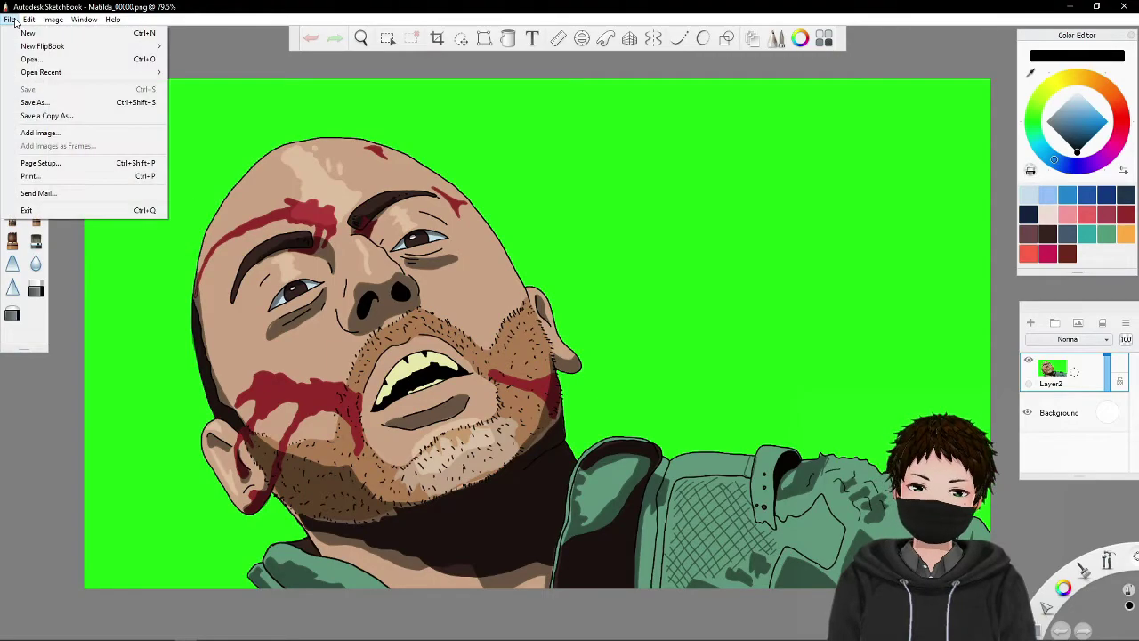
{"action": "left_click", "coordinate": [34, 103]}
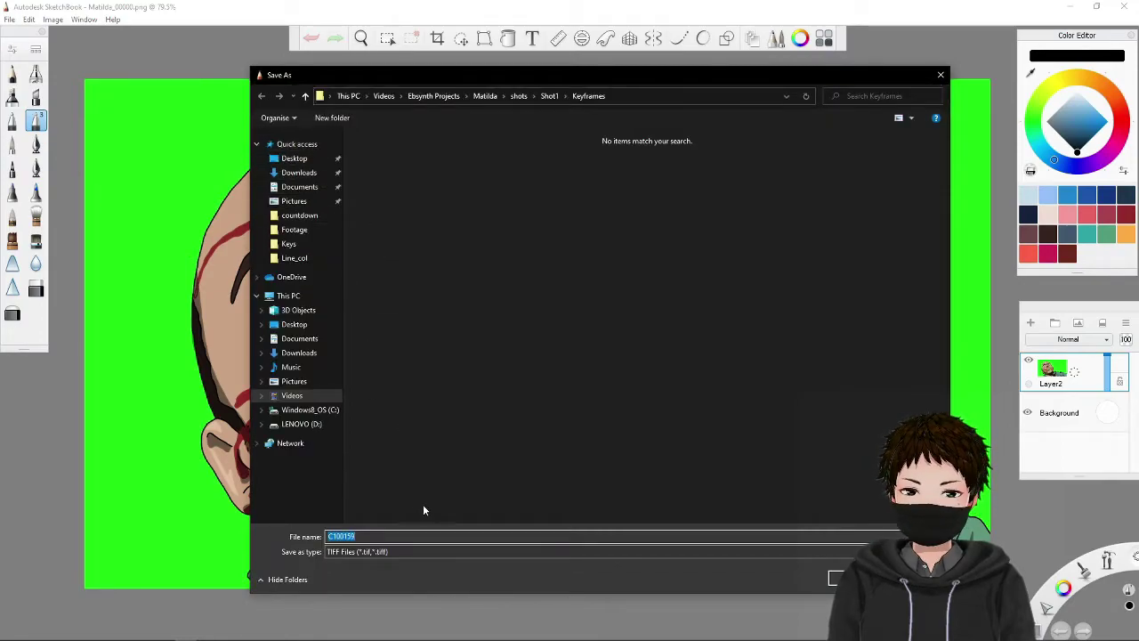
{"action": "left_click", "coordinate": [356, 552]}
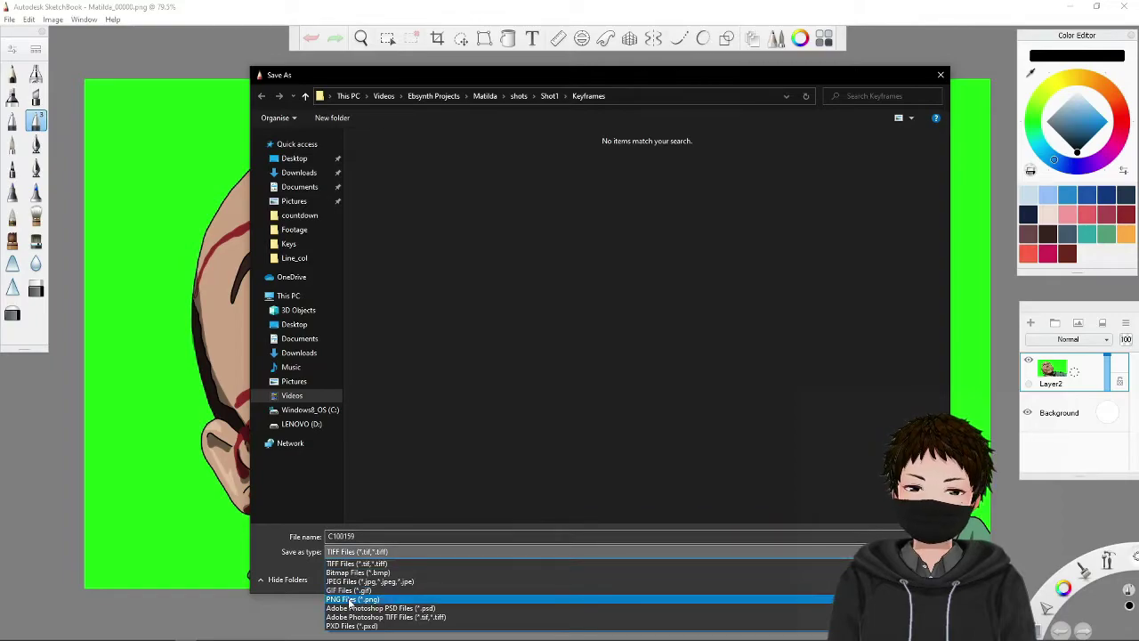
{"action": "left_click", "coordinate": [350, 600]}
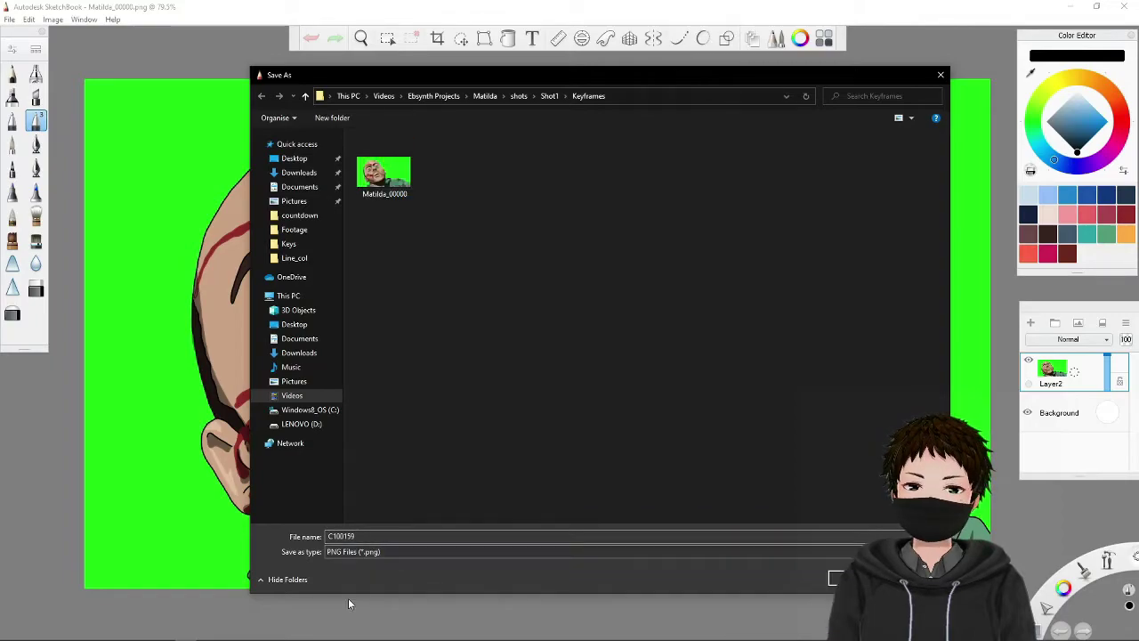
{"action": "left_click", "coordinate": [377, 198]}
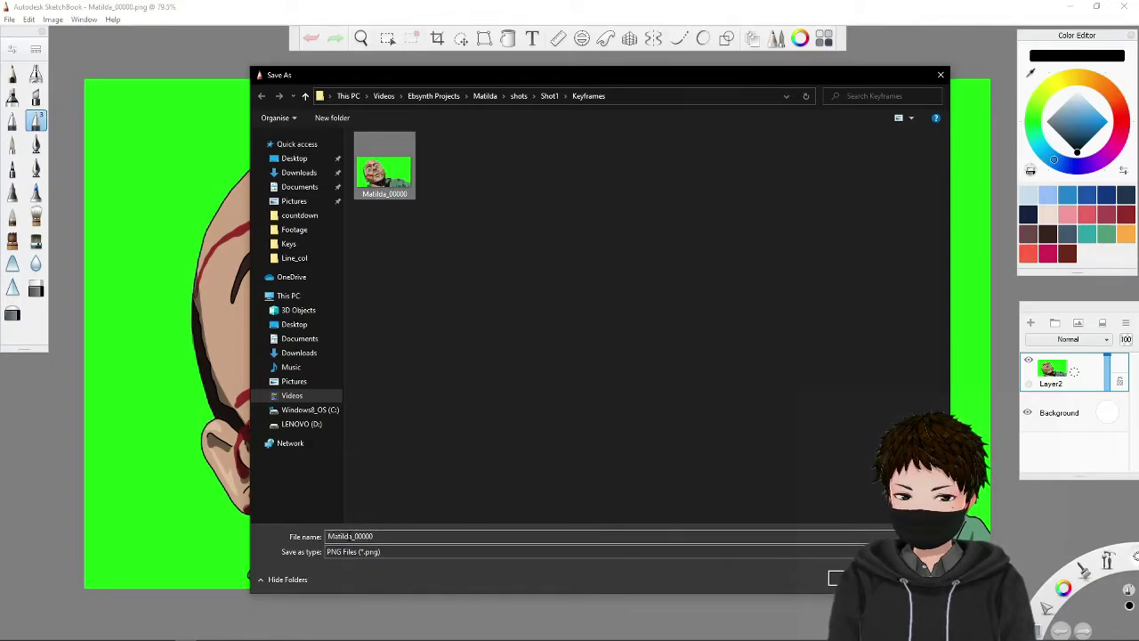
{"action": "left_click", "coordinate": [306, 96]}
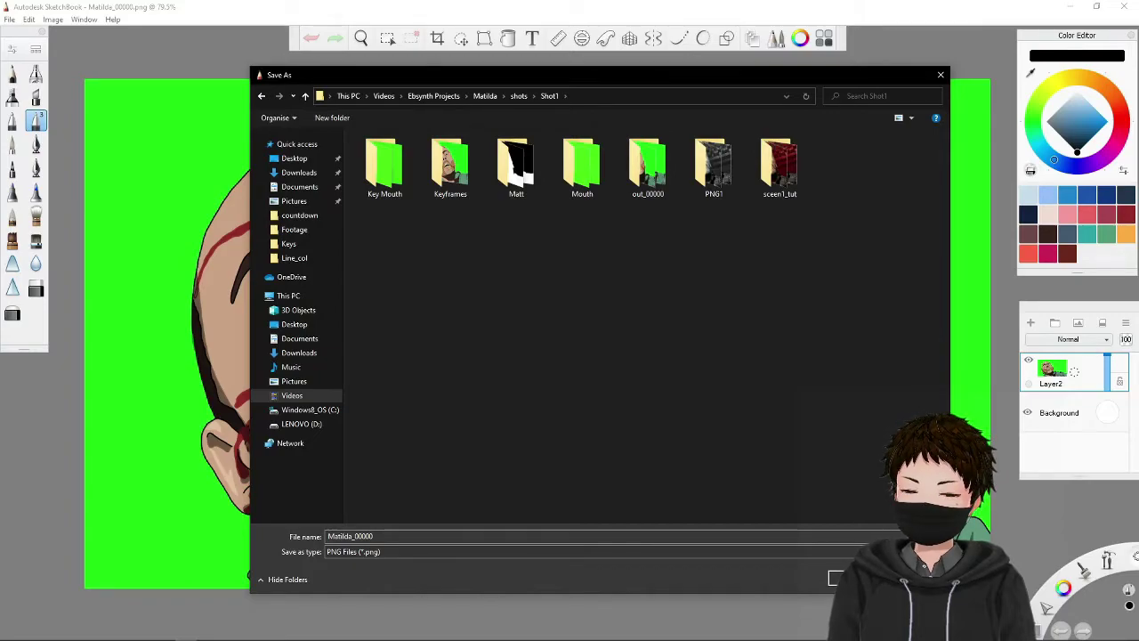
{"action": "key", "text": "Return"}
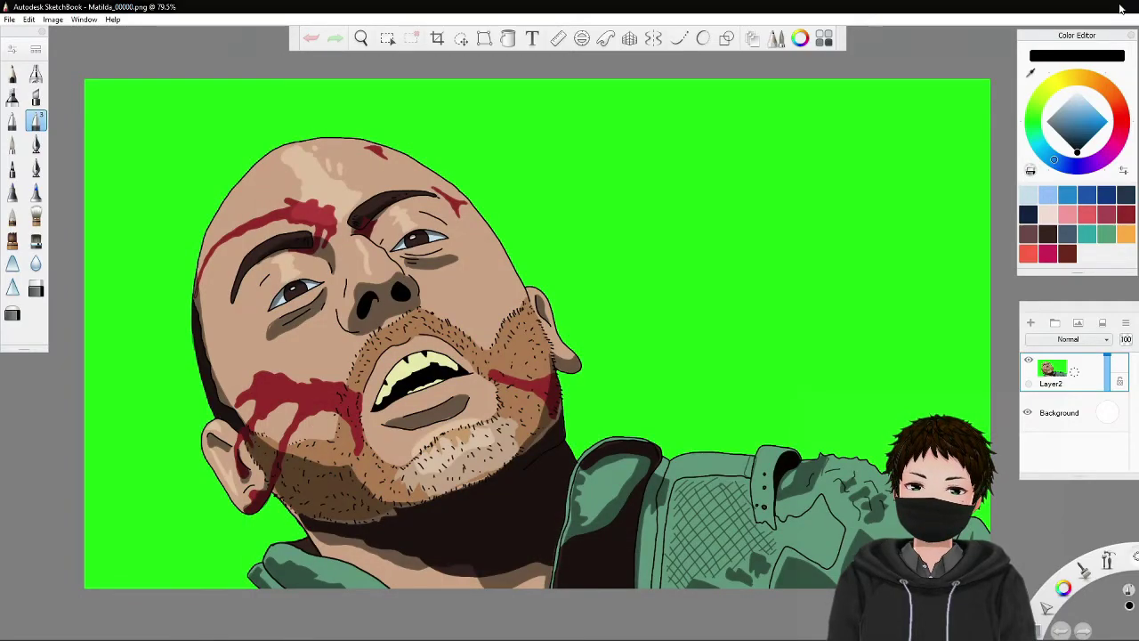
- Close SketchBook and bring up the Shot1 folder window beside the EbSynth window
{"action": "left_click", "coordinate": [1123, 7]}
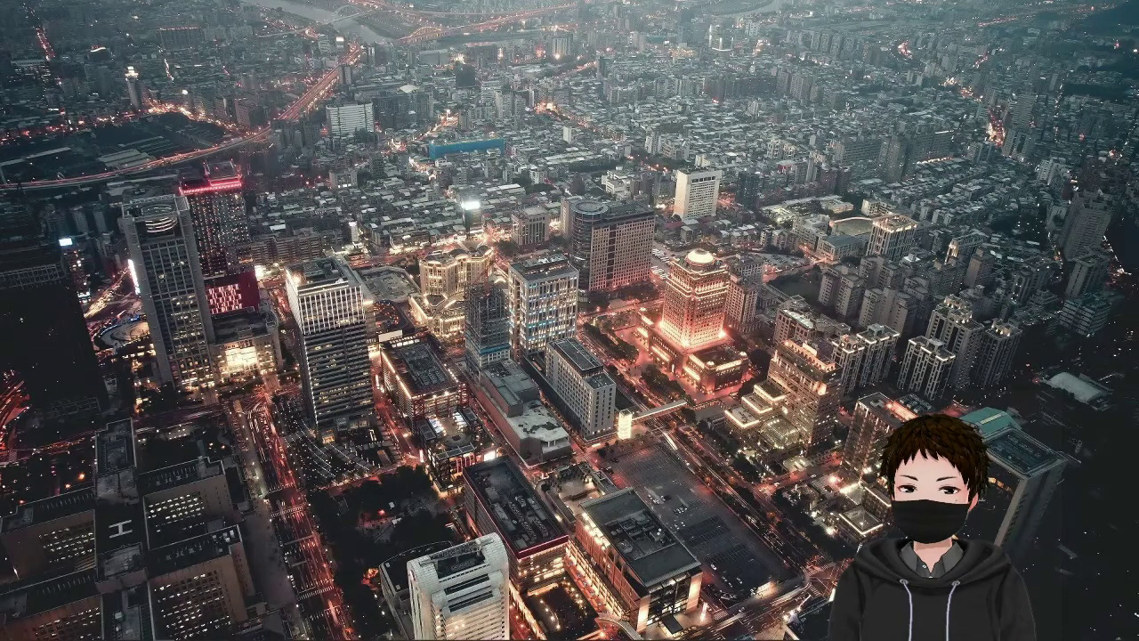
{"action": "mouse_move", "coordinate": [463, 640]}
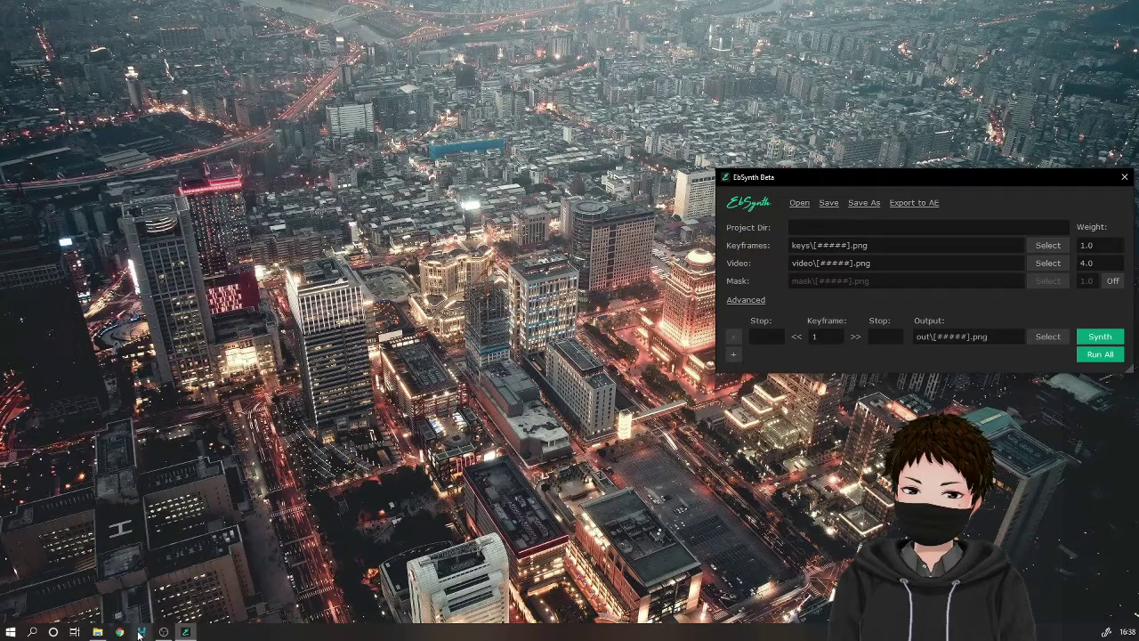
{"action": "mouse_move", "coordinate": [100, 634]}
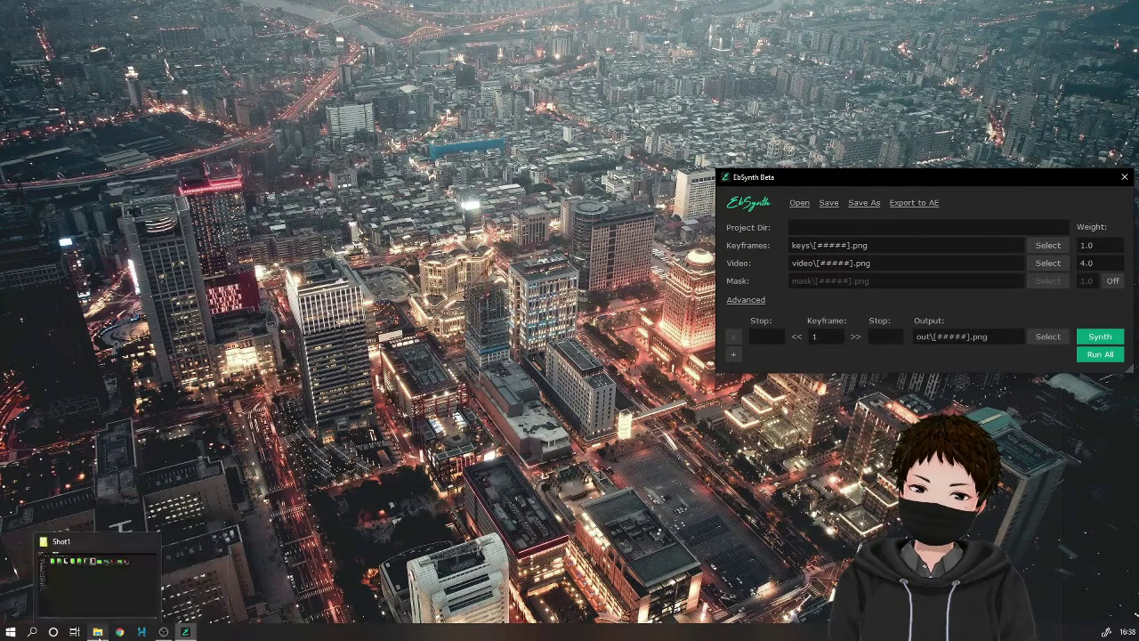
{"action": "left_click", "coordinate": [11, 632]}
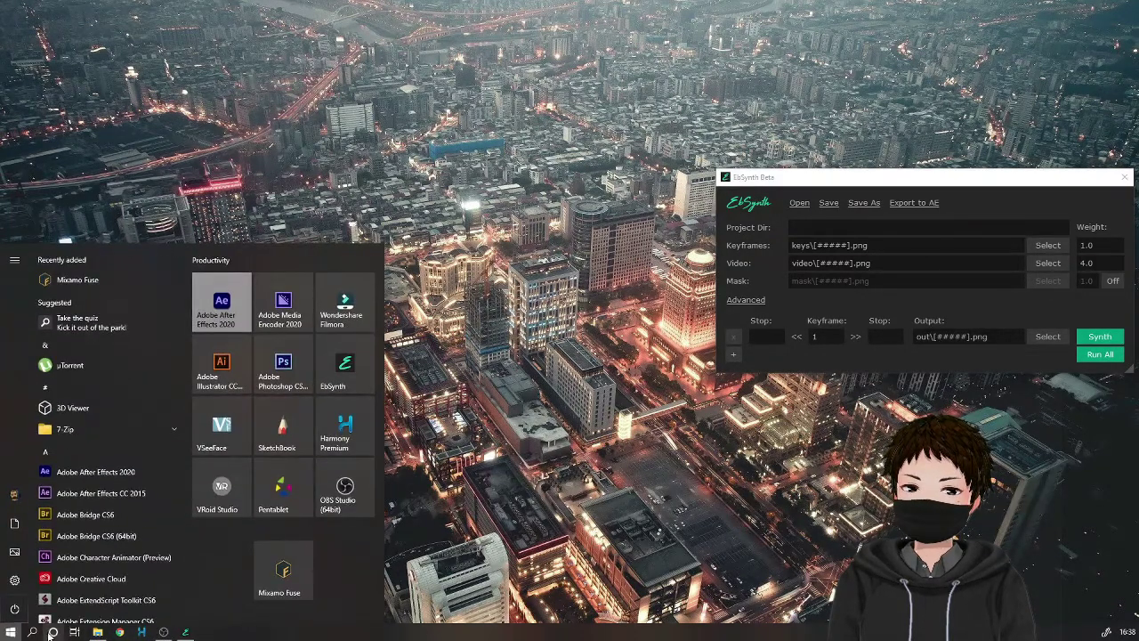
{"action": "left_click", "coordinate": [98, 632]}
{"action": "left_click_drag", "start_coordinate": [683, 6], "coordinate": [290, 40]}
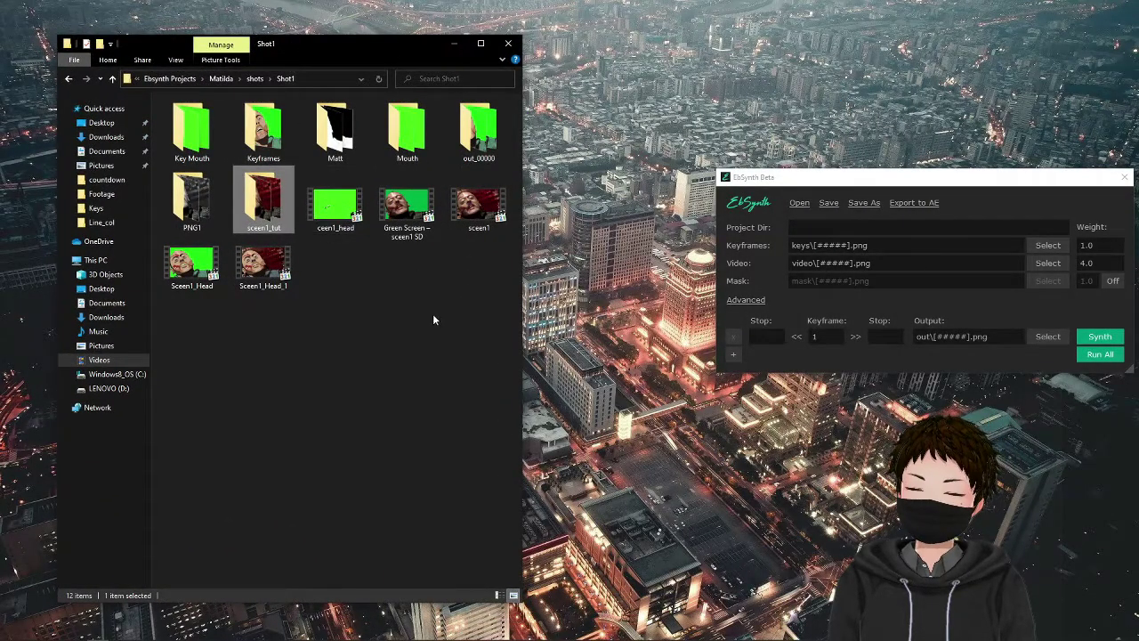
- In EbSynth, enable the mask and assign the Keyframes folder as keyframes, Matt as mask and PNG1 as video
{"action": "left_click", "coordinate": [1112, 281]}
{"action": "left_click_drag", "start_coordinate": [931, 186], "coordinate": [806, 200]}
{"action": "left_click_drag", "start_coordinate": [260, 129], "coordinate": [687, 260]}
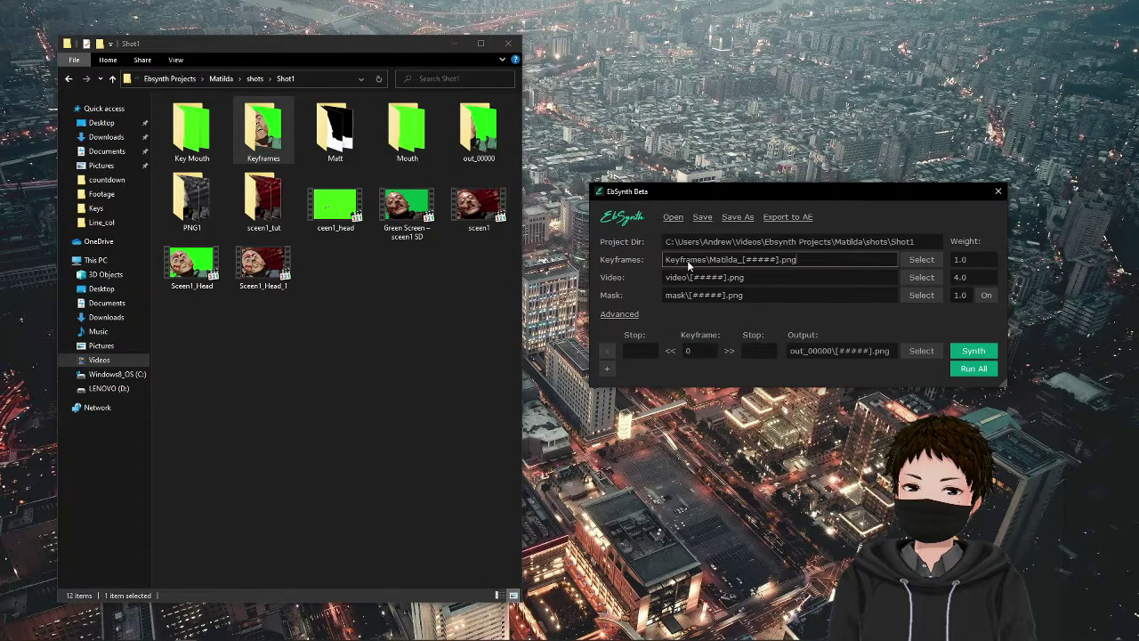
{"action": "left_click_drag", "start_coordinate": [322, 148], "coordinate": [715, 343]}
{"action": "left_click_drag", "start_coordinate": [715, 299], "coordinate": [715, 295]}
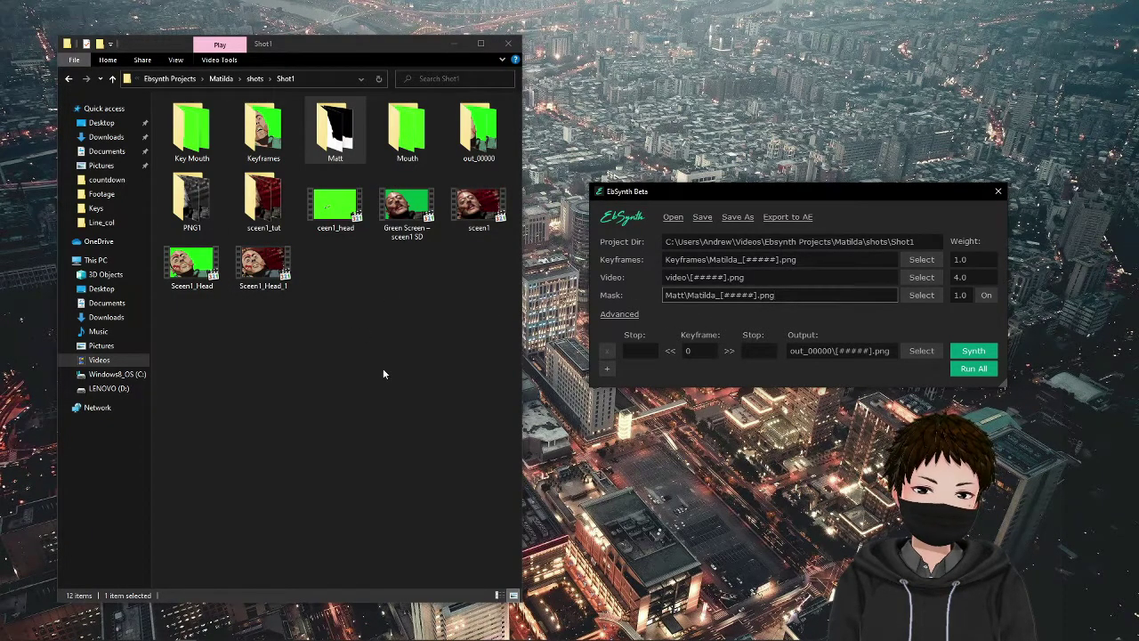
{"action": "left_click_drag", "start_coordinate": [191, 209], "coordinate": [755, 278]}
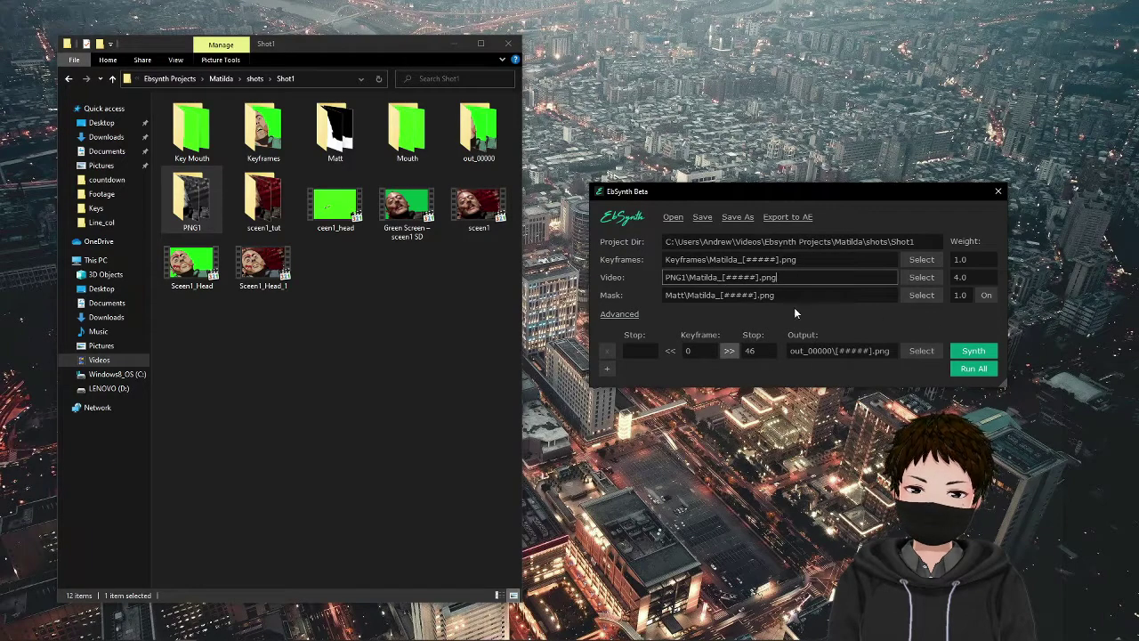
- Set the advanced synthesis detail to High and close EbSynth
{"action": "left_click", "coordinate": [619, 315]}
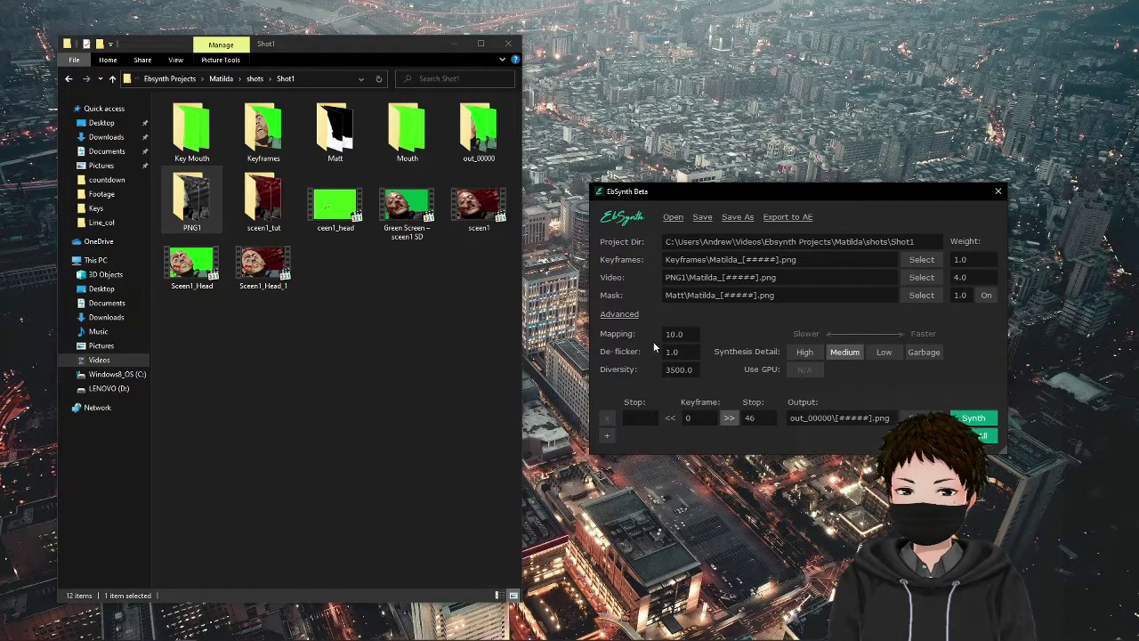
{"action": "left_click", "coordinate": [804, 353]}
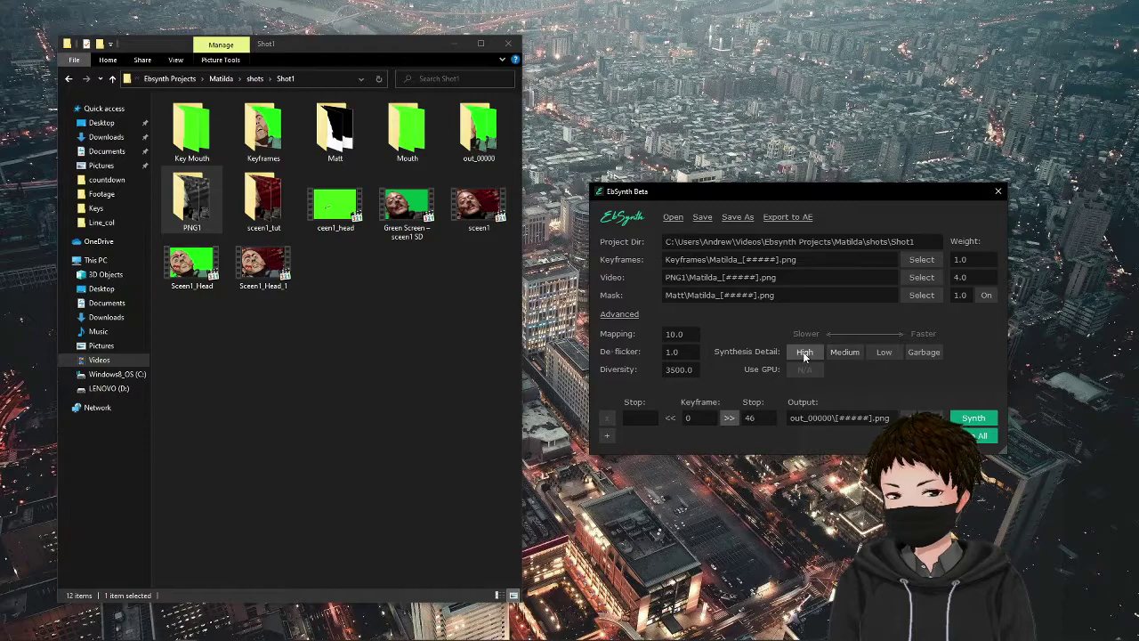
{"action": "left_click", "coordinate": [999, 191]}
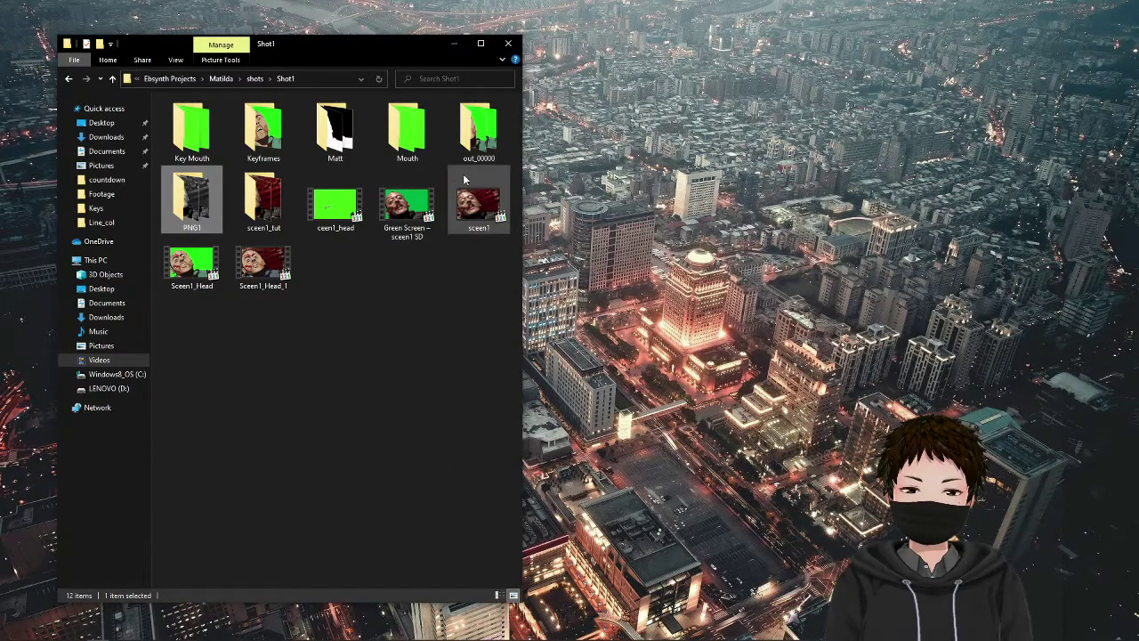
- Open the out_00000 folder in Shot1 and look through the synthesized frames
{"action": "double_click", "coordinate": [467, 132]}
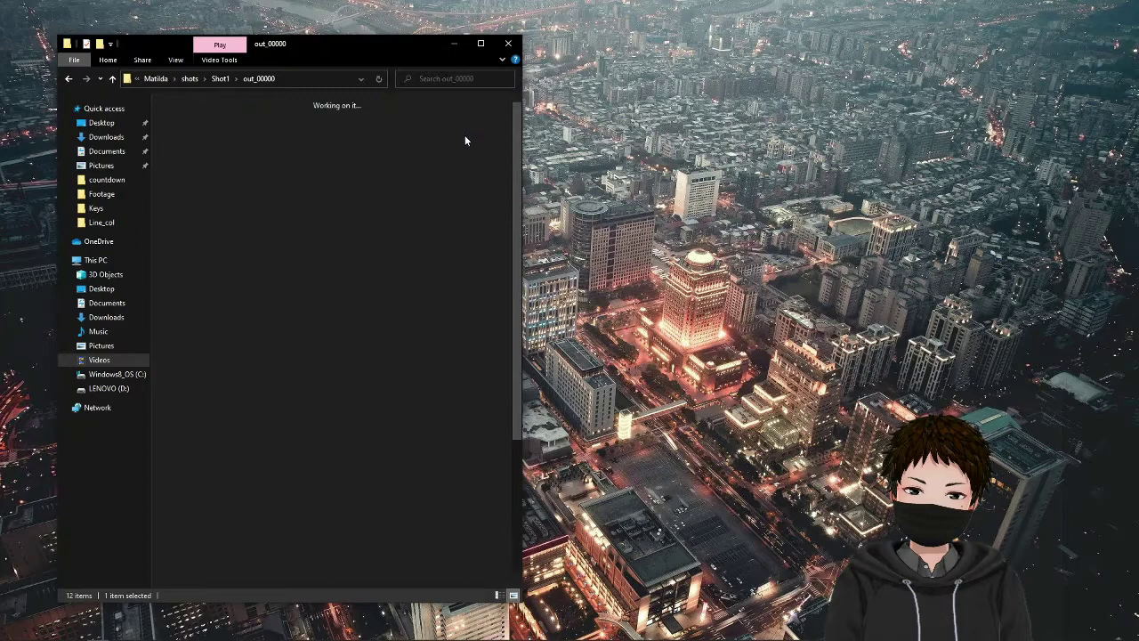
{"action": "scroll", "coordinate": [520, 149], "scroll_direction": "down", "scroll_amount": 5}
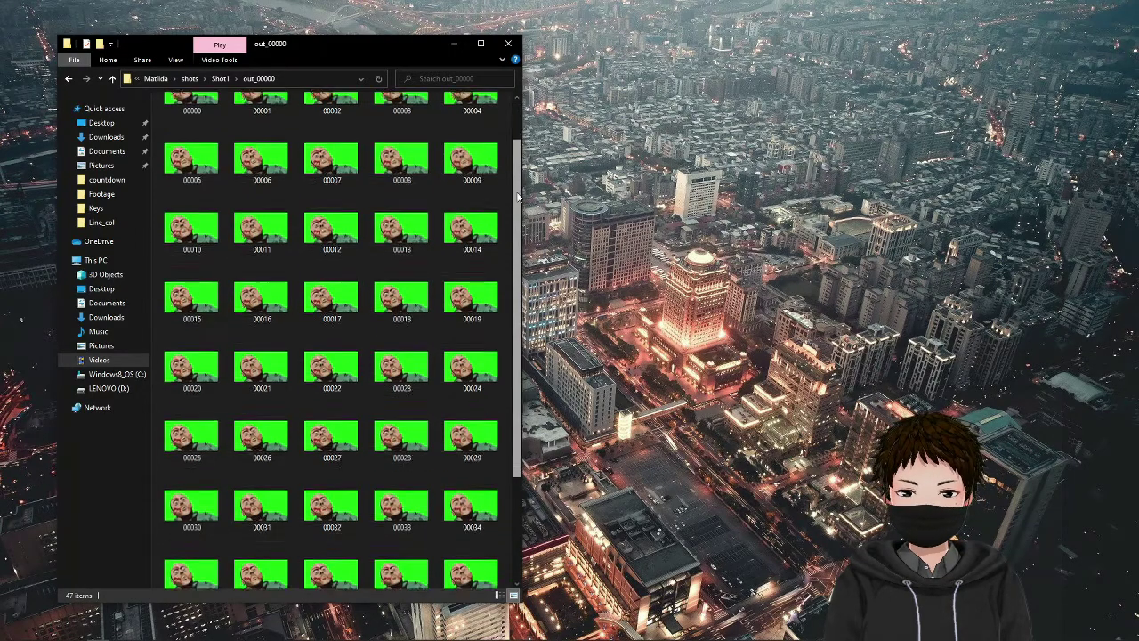
{"action": "scroll", "coordinate": [525, 156], "scroll_direction": "up", "scroll_amount": 4}
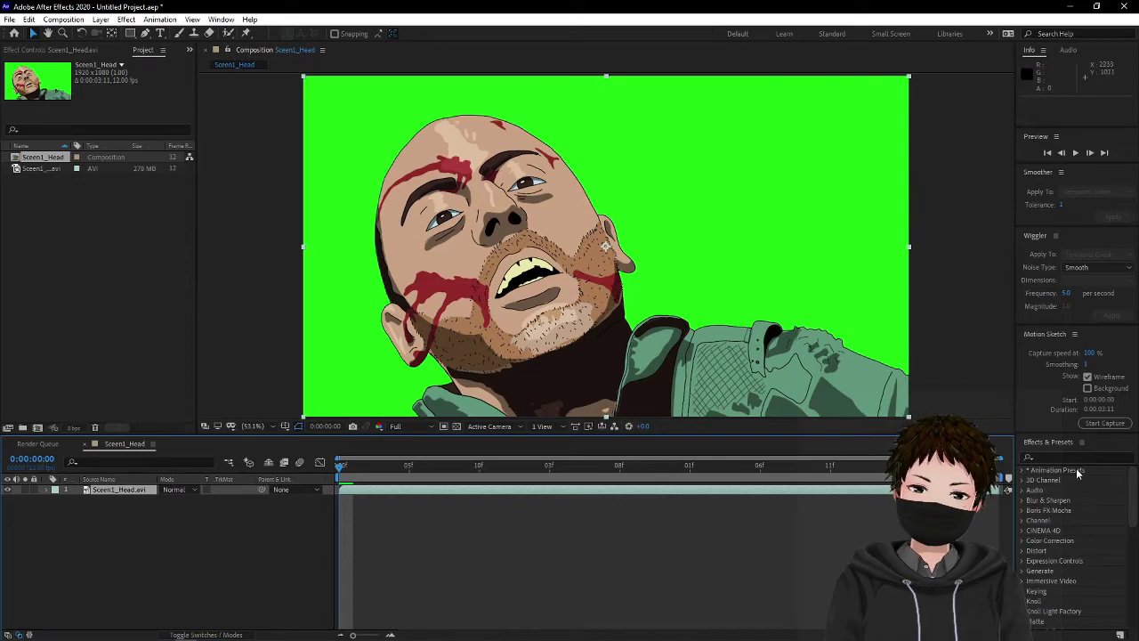
- In After Effects, apply Keylight (1.2) to the Sceen1_Head footage and sample the green background as its screen colour
{"action": "left_click", "coordinate": [1054, 456]}
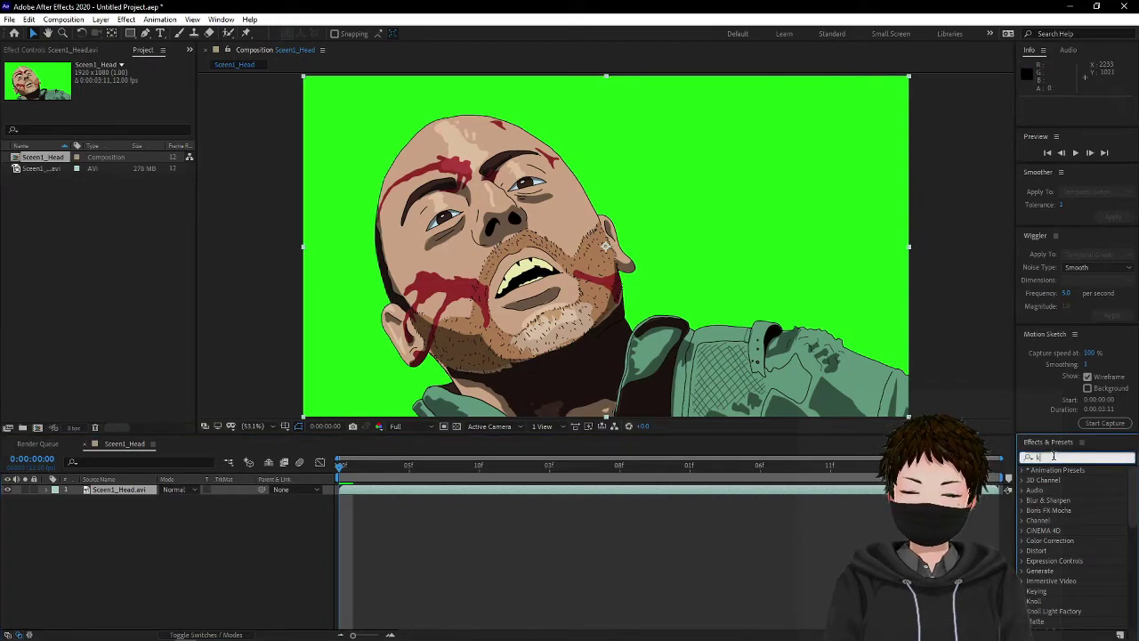
{"action": "type", "text": "key"}
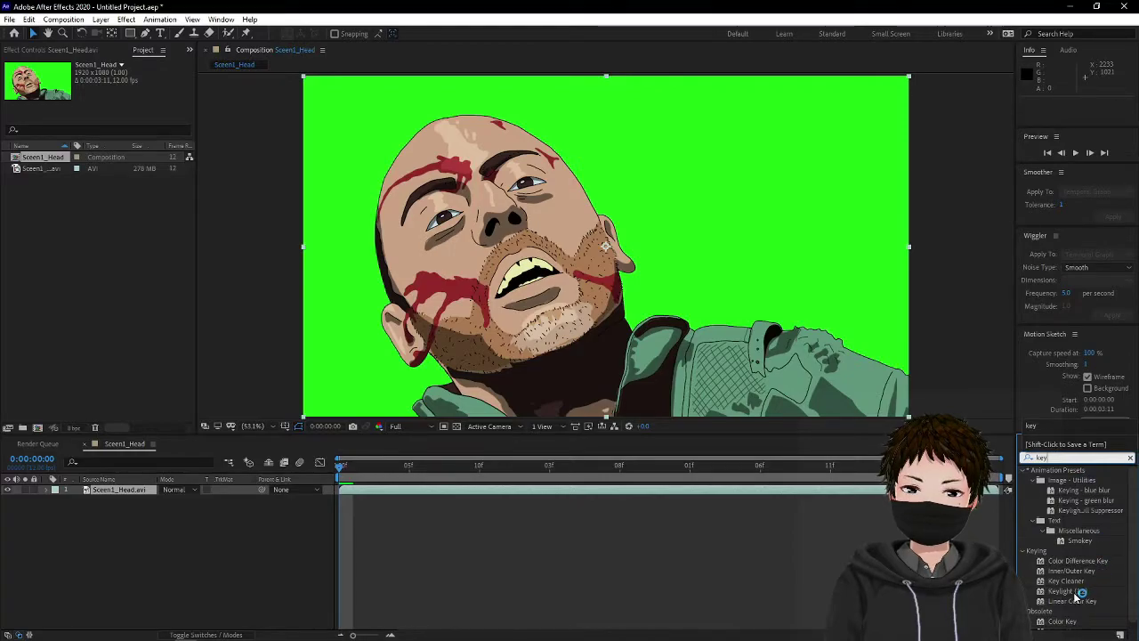
{"action": "left_click_drag", "start_coordinate": [1068, 595], "coordinate": [680, 240]}
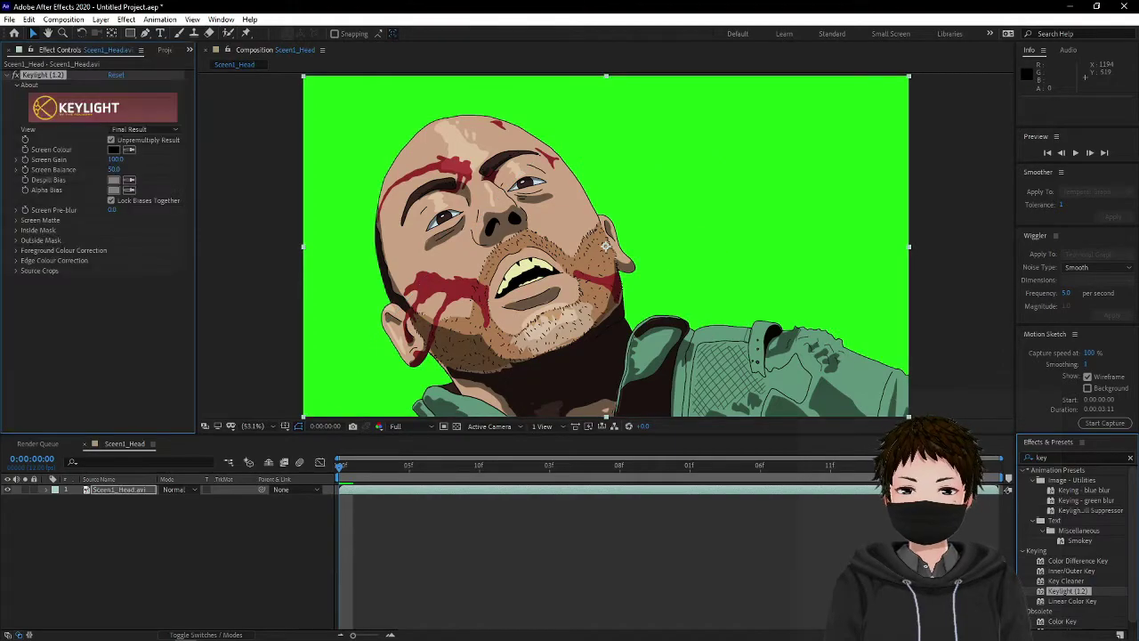
{"action": "left_click", "coordinate": [336, 145]}
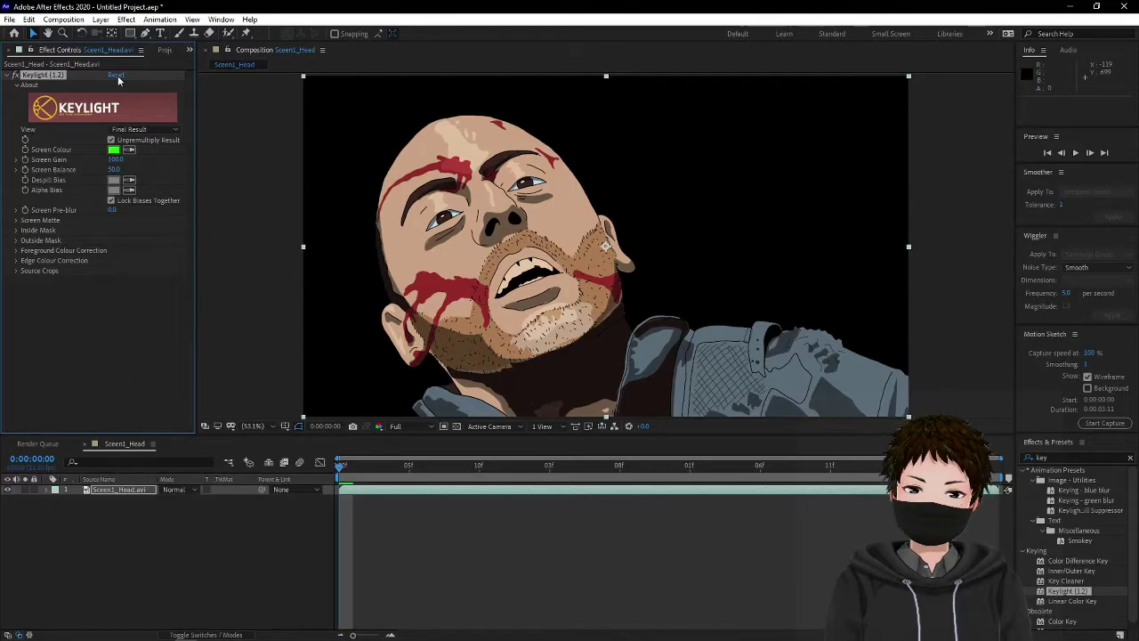
- Import sceen1.mp4 from the Shot1 folder and place it beneath the Sceen1_Head.avi layer in the composition
{"action": "left_click", "coordinate": [164, 51]}
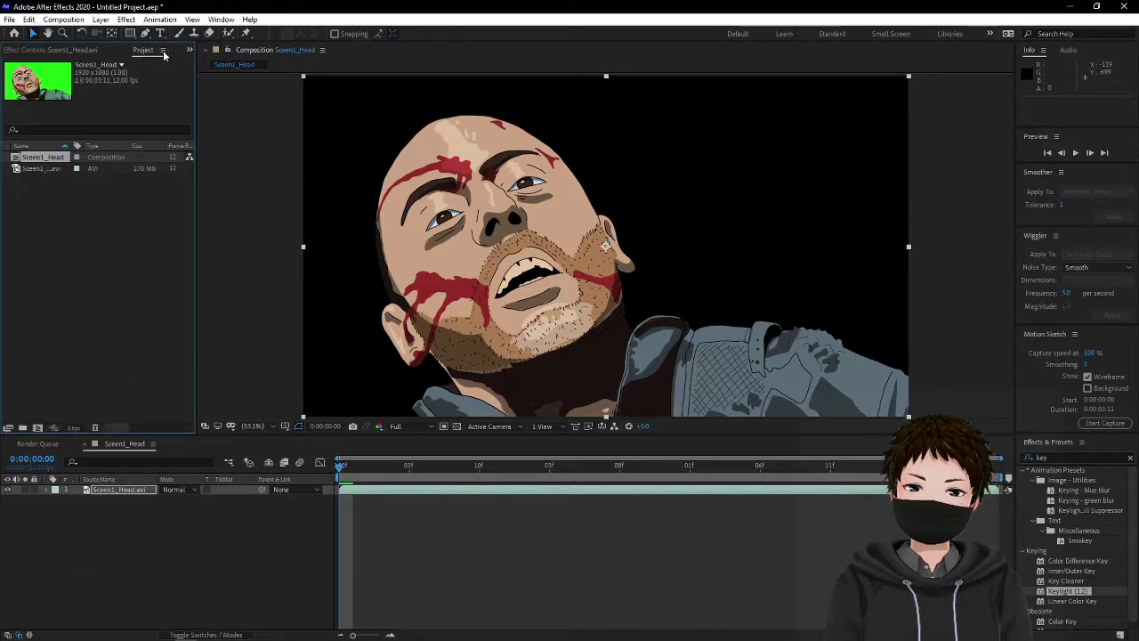
{"action": "double_click", "coordinate": [103, 226]}
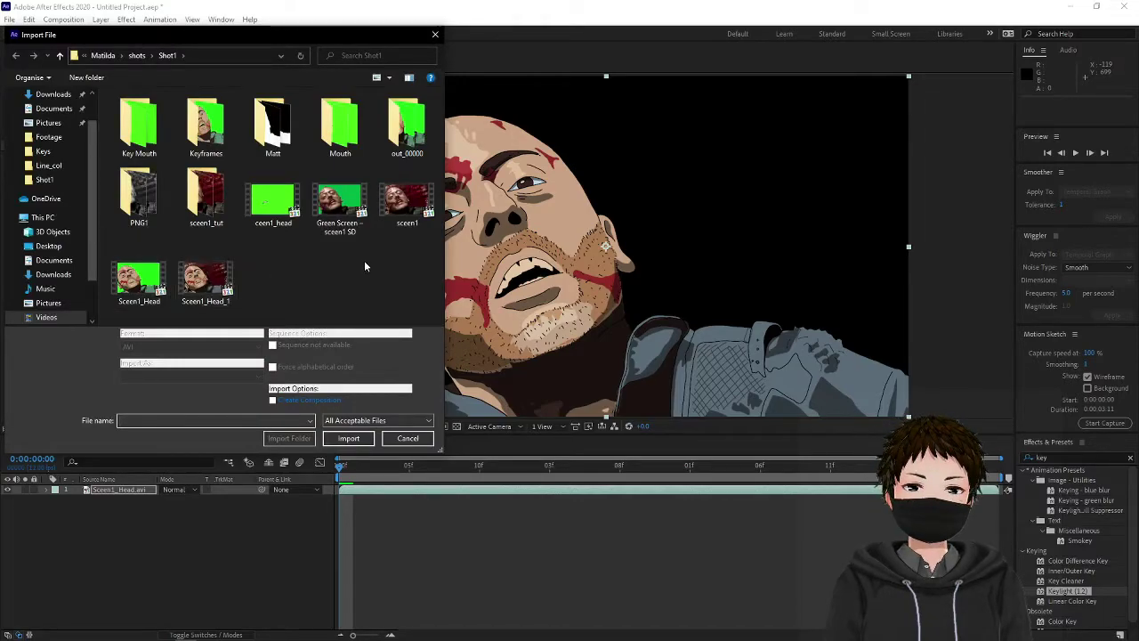
{"action": "double_click", "coordinate": [401, 201]}
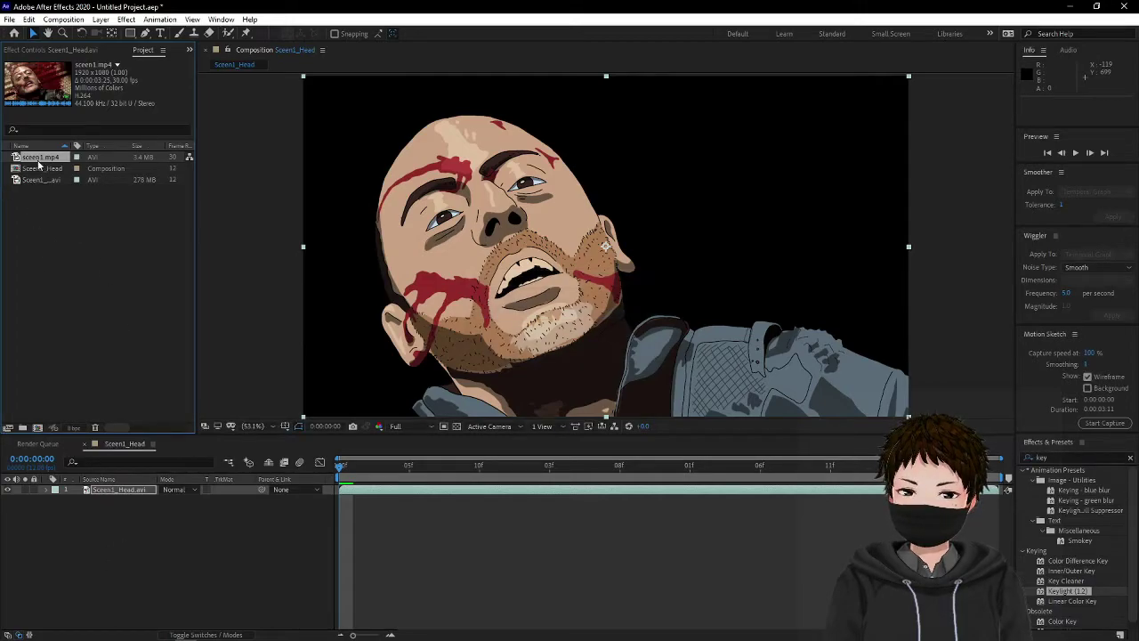
{"action": "left_click_drag", "start_coordinate": [37, 159], "coordinate": [95, 519]}
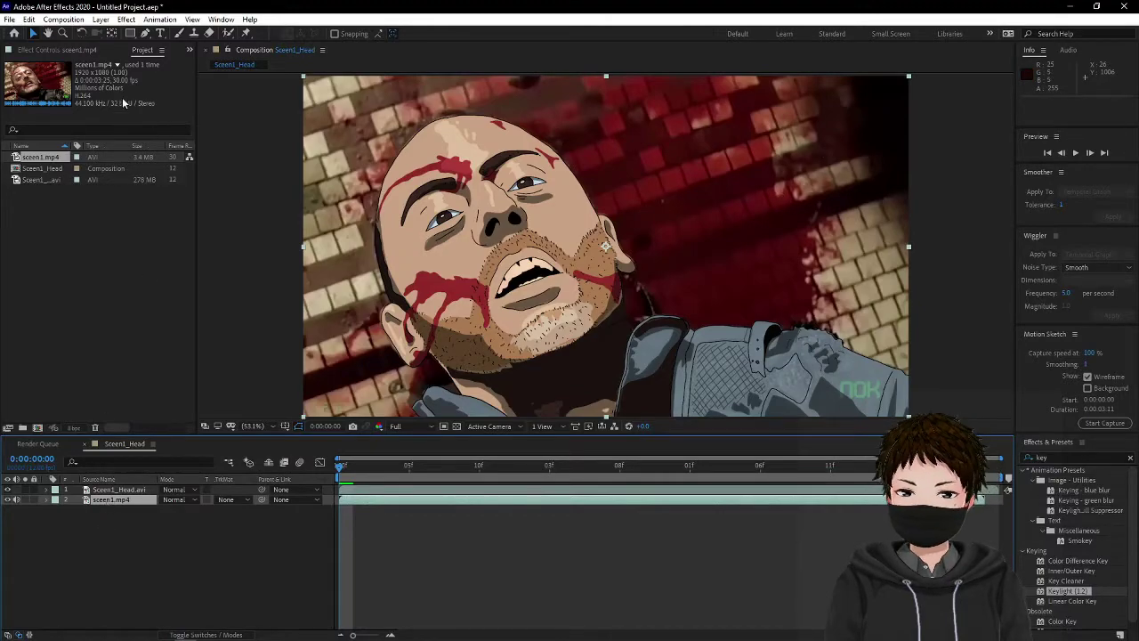
- Apply the ToonIt! Roto Toon effect to the sceen1.mp4 layer with Roto set to Flat Detailed
{"action": "left_click", "coordinate": [125, 20]}
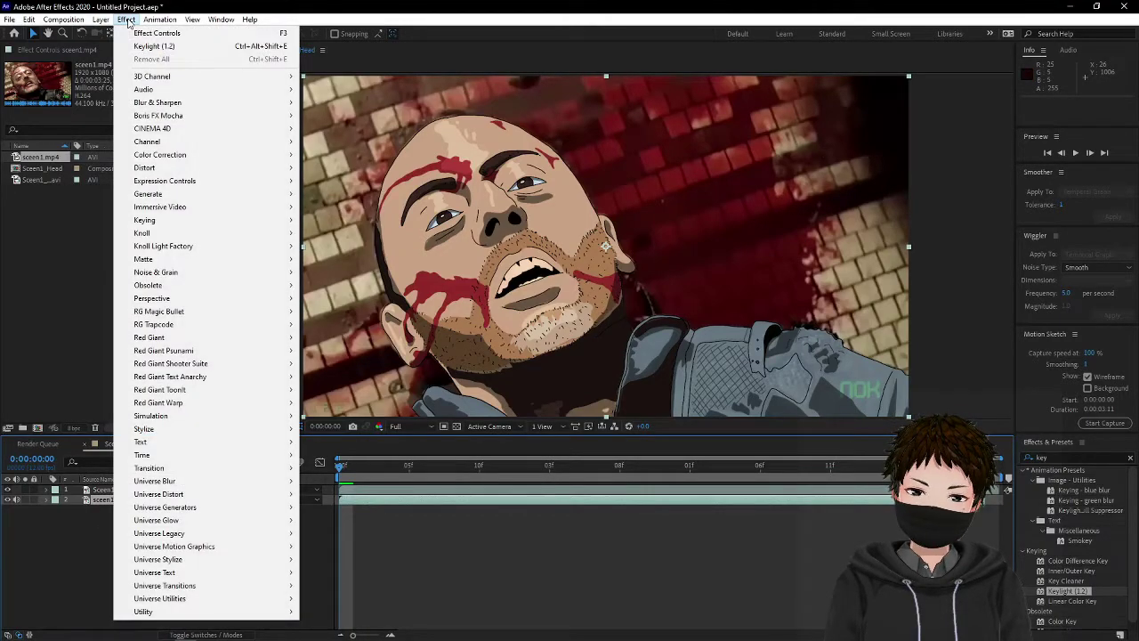
{"action": "mouse_move", "coordinate": [162, 211]}
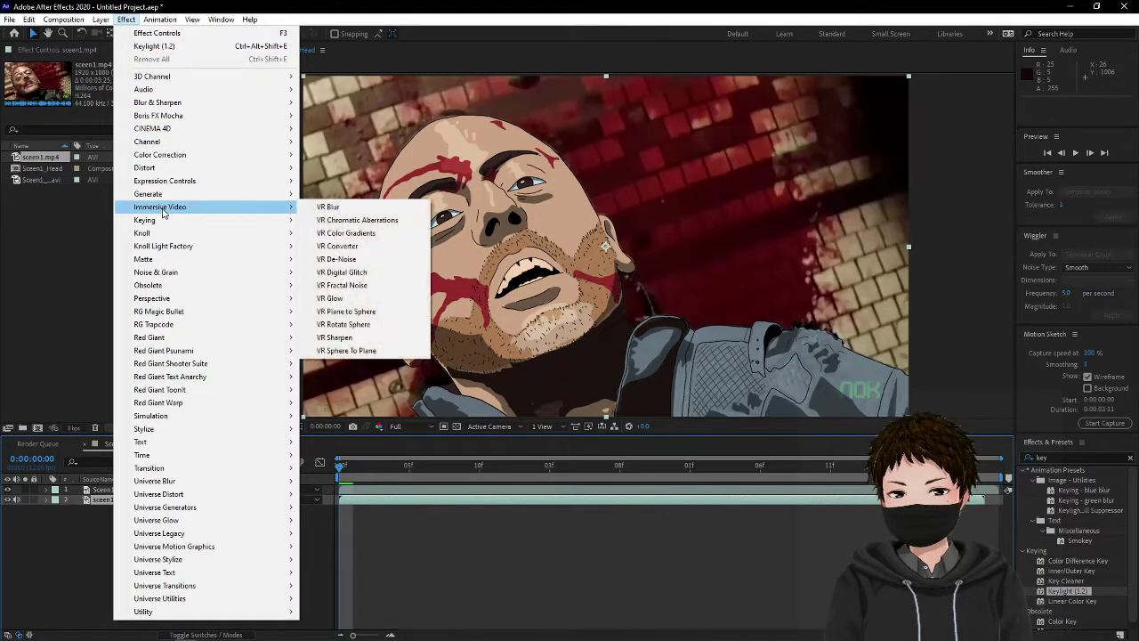
{"action": "mouse_move", "coordinate": [197, 596]}
{"action": "mouse_move", "coordinate": [234, 570]}
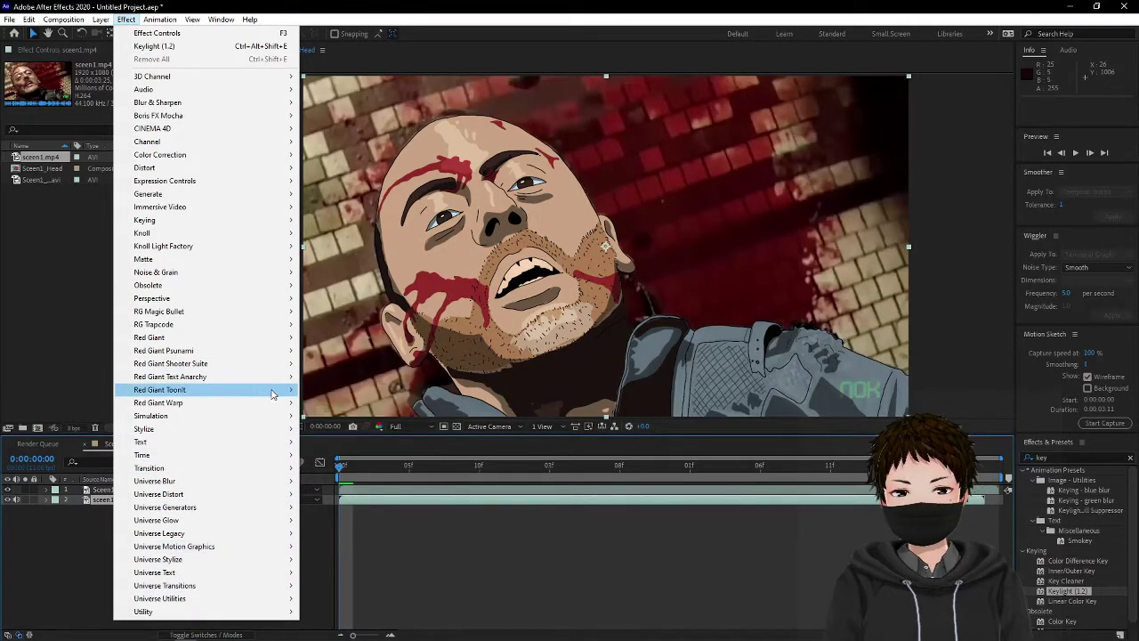
{"action": "mouse_move", "coordinate": [276, 393]}
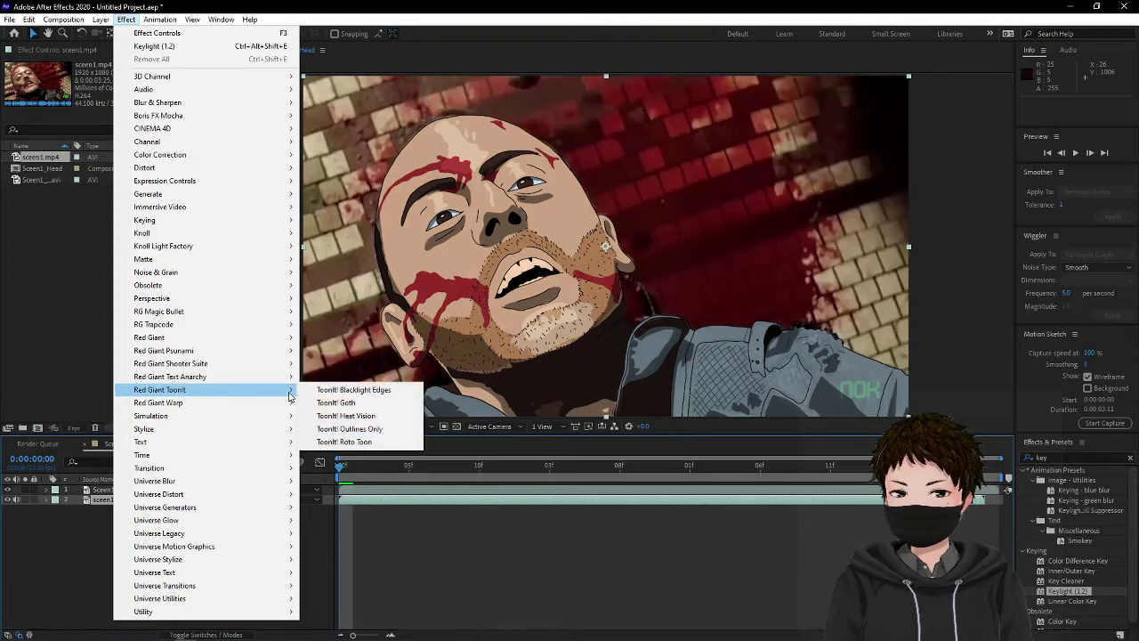
{"action": "left_click", "coordinate": [344, 441]}
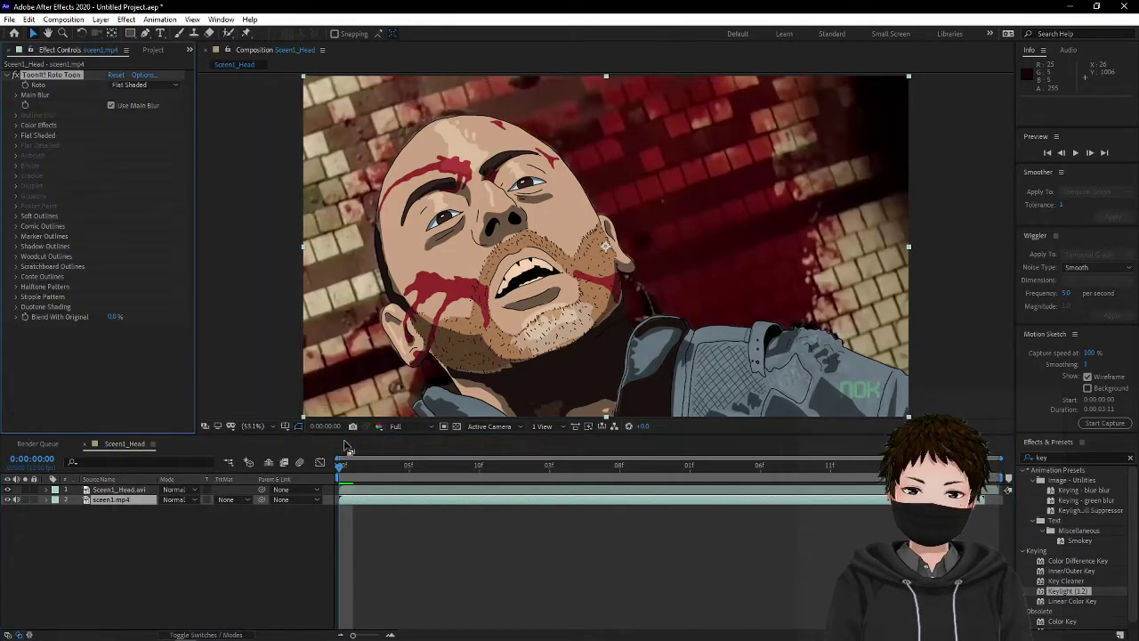
{"action": "left_click", "coordinate": [172, 86]}
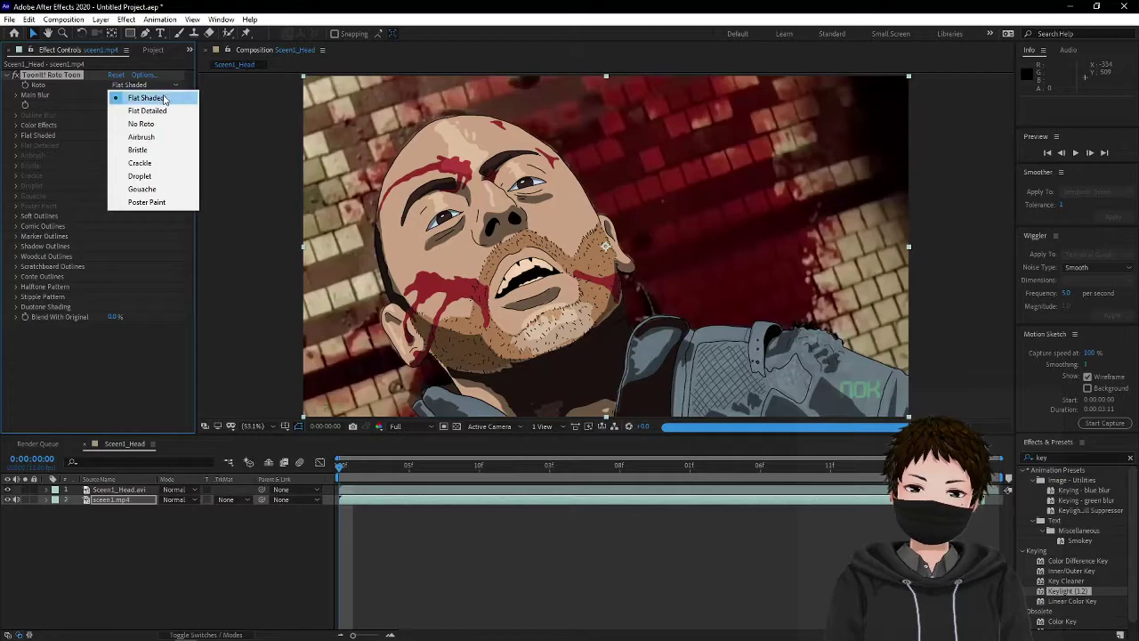
{"action": "left_click", "coordinate": [159, 112]}
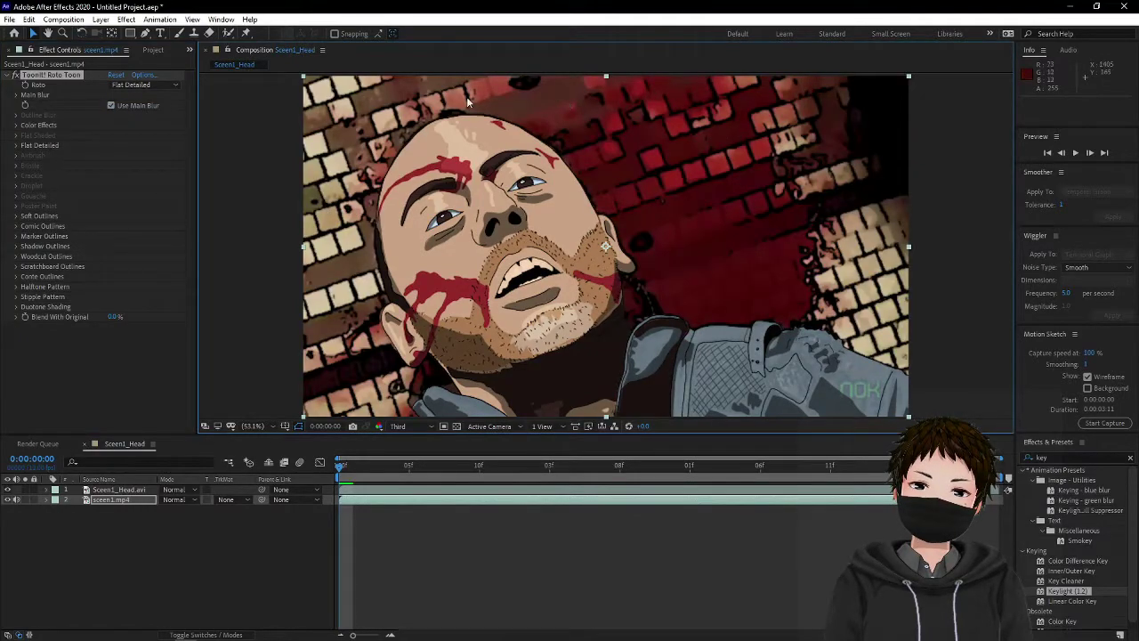
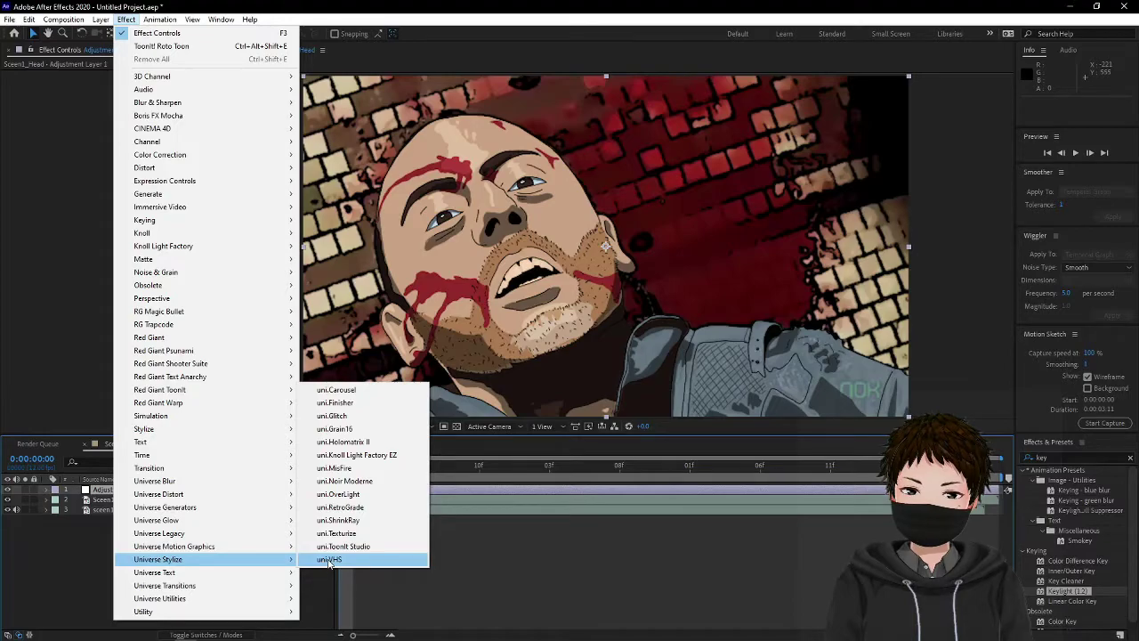
- Apply uni.VHS to the adjustment layer with the S-VHS Studio preset and the Original frame style
{"action": "left_click", "coordinate": [329, 559]}
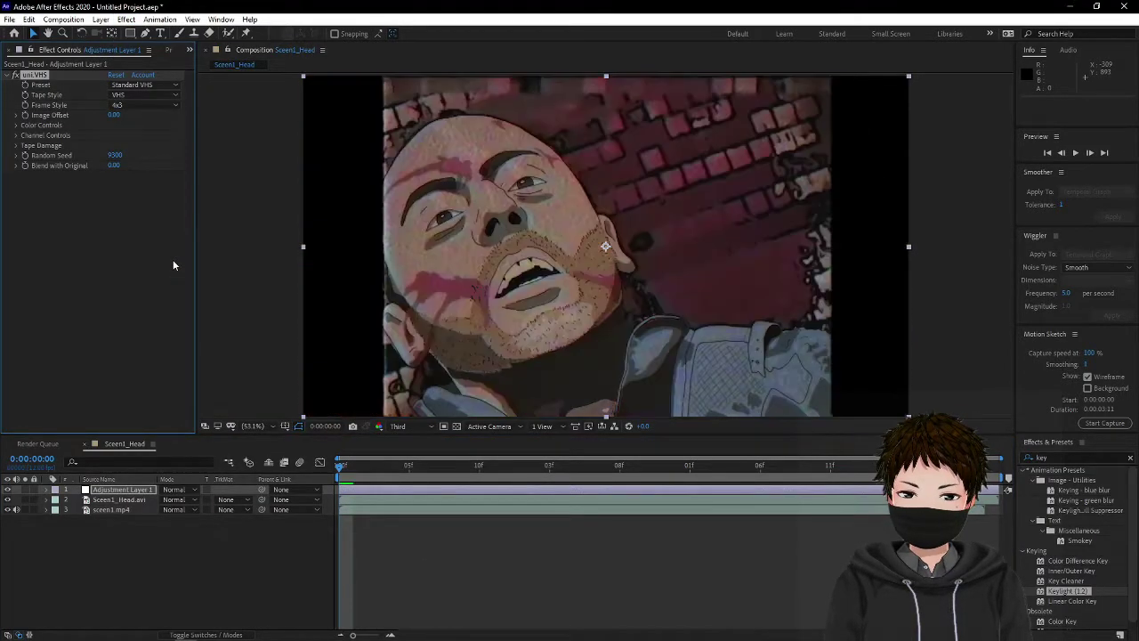
{"action": "left_click", "coordinate": [169, 86]}
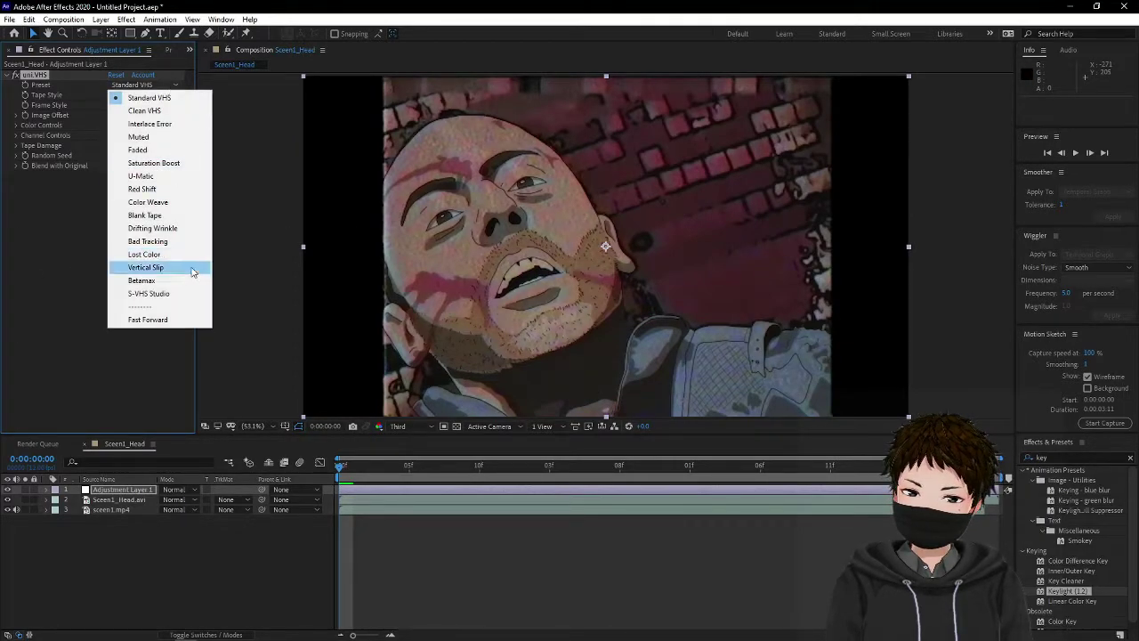
{"action": "left_click", "coordinate": [173, 295]}
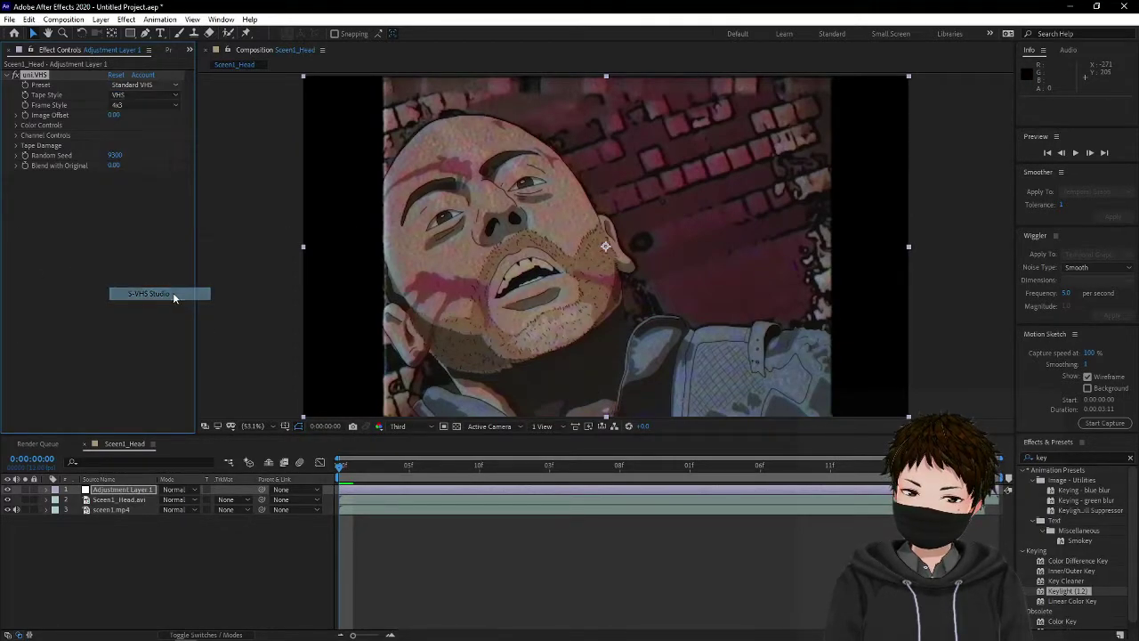
{"action": "left_click", "coordinate": [133, 104]}
{"action": "left_click", "coordinate": [135, 120]}
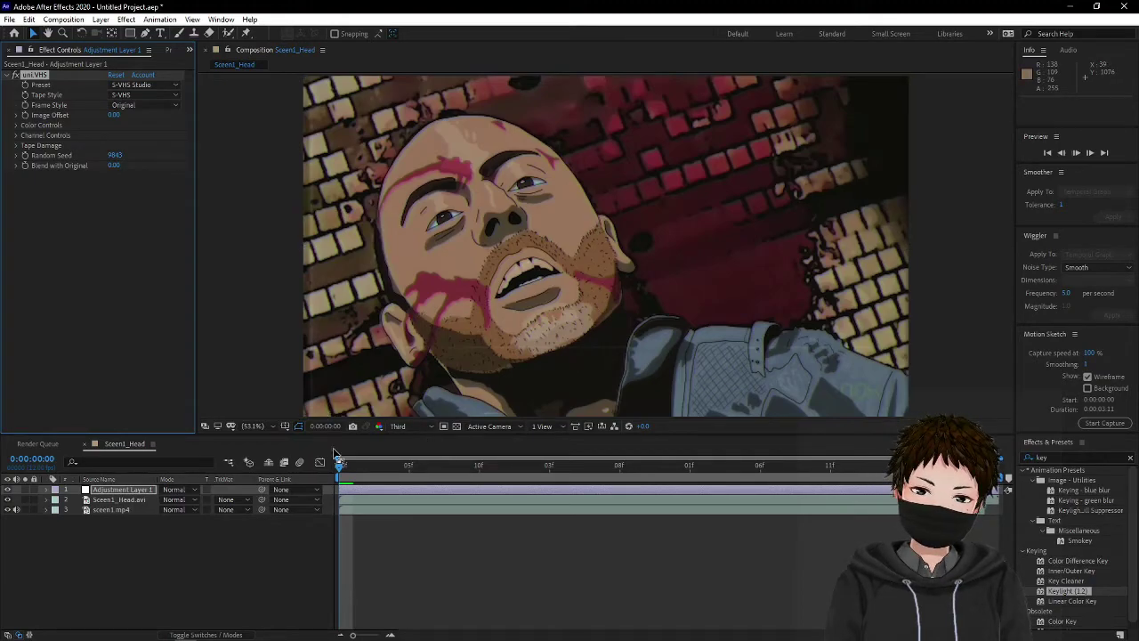
- Move the playhead to 0:00:00:02 and switch off the uni.VHS effect on the adjustment layer
{"action": "left_click", "coordinate": [363, 466]}
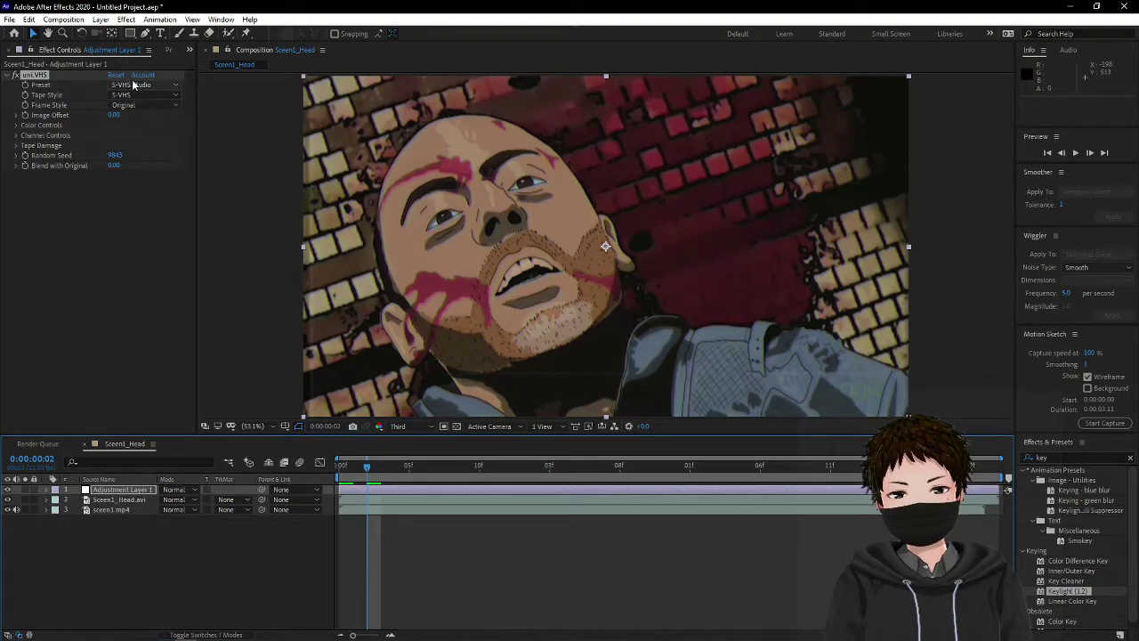
{"action": "left_click", "coordinate": [16, 78]}
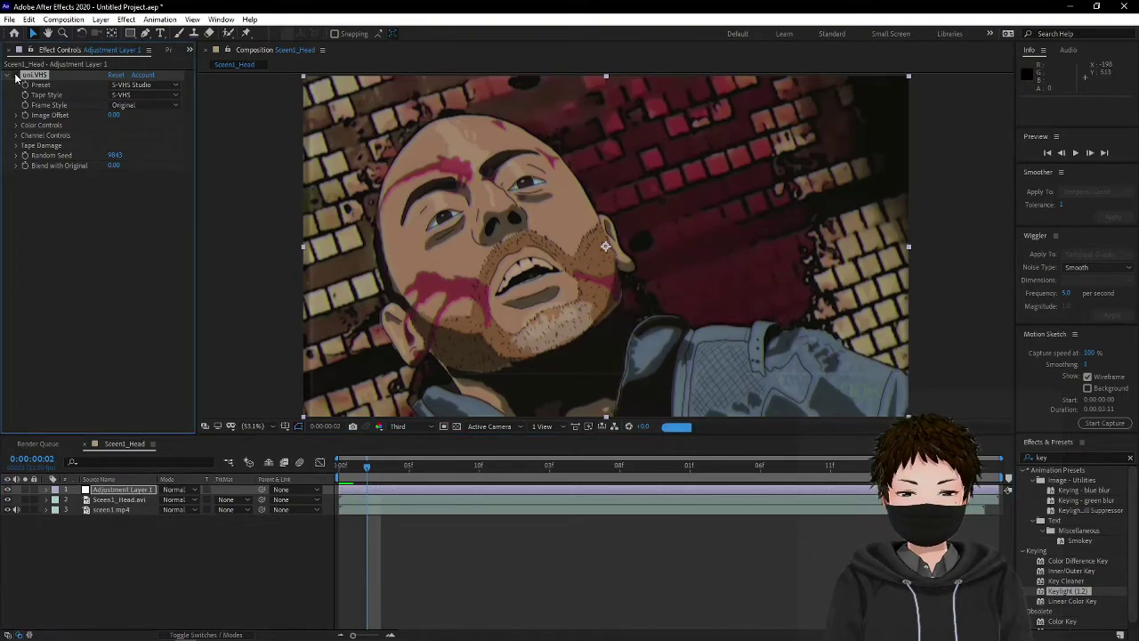